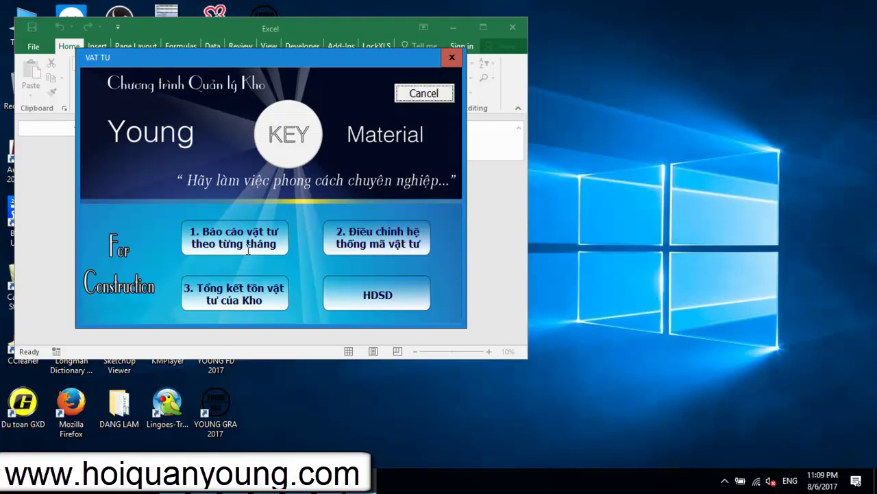
- Open the monthly material report module and create a new report workbook saved as baocaovattu-01.xlsm on the Desktop
{"action": "left_click", "coordinate": [235, 234]}
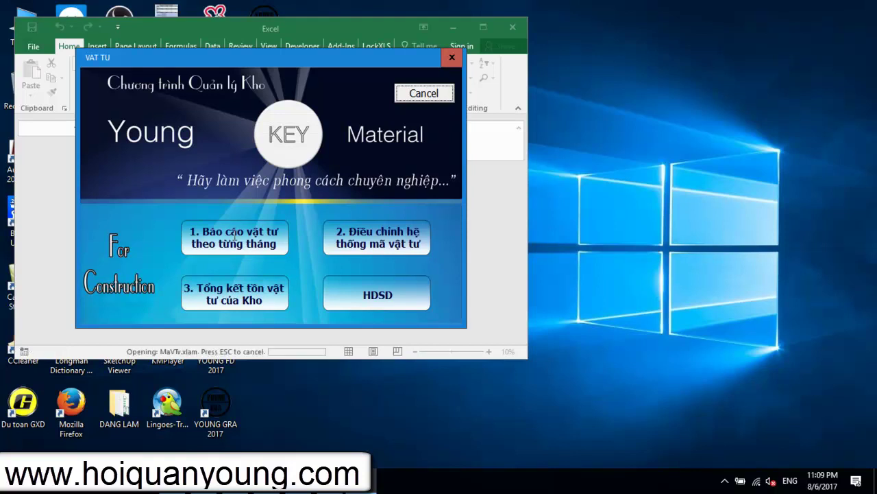
{"action": "left_click", "coordinate": [470, 285]}
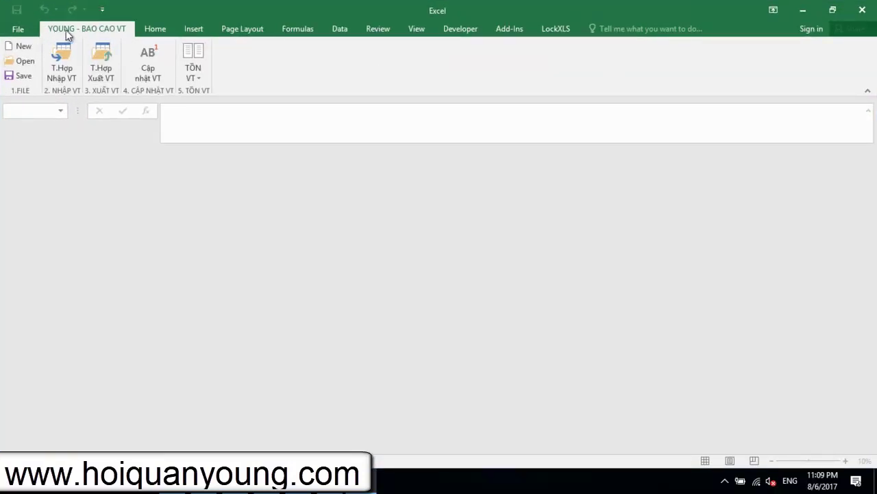
{"action": "left_click", "coordinate": [22, 46]}
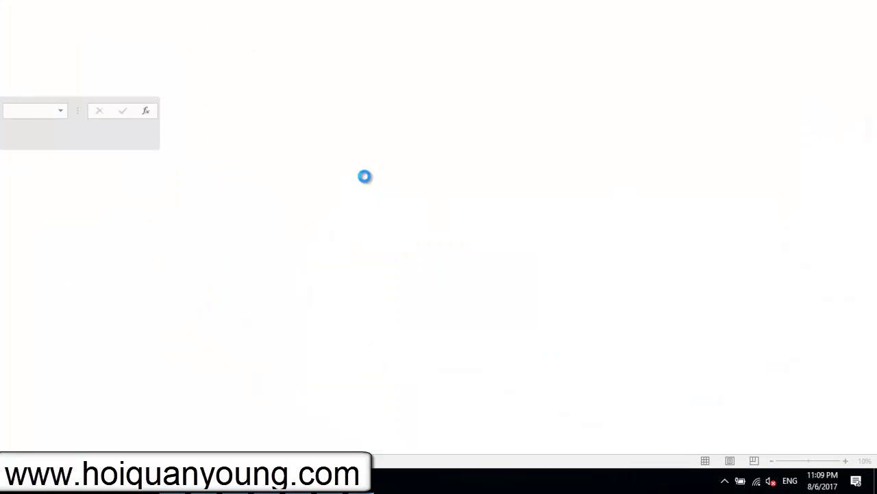
{"action": "scroll", "coordinate": [89, 116], "scroll_direction": "up", "scroll_amount": 5}
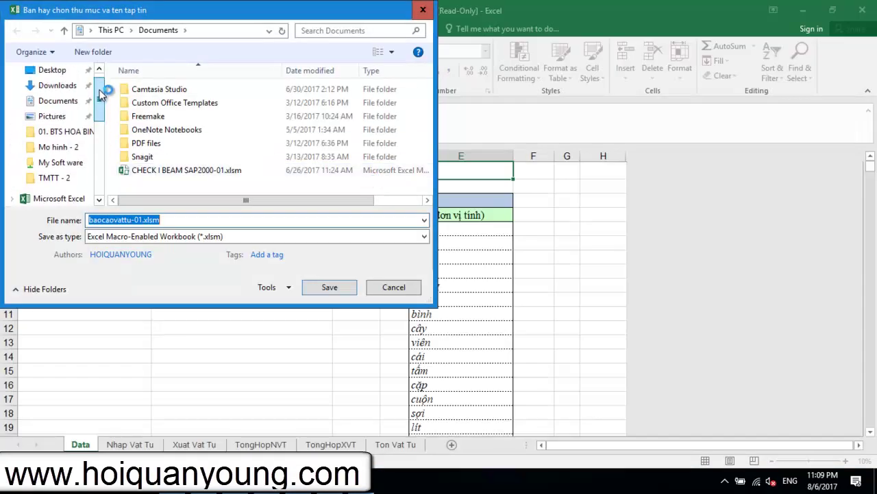
{"action": "left_click", "coordinate": [60, 99]}
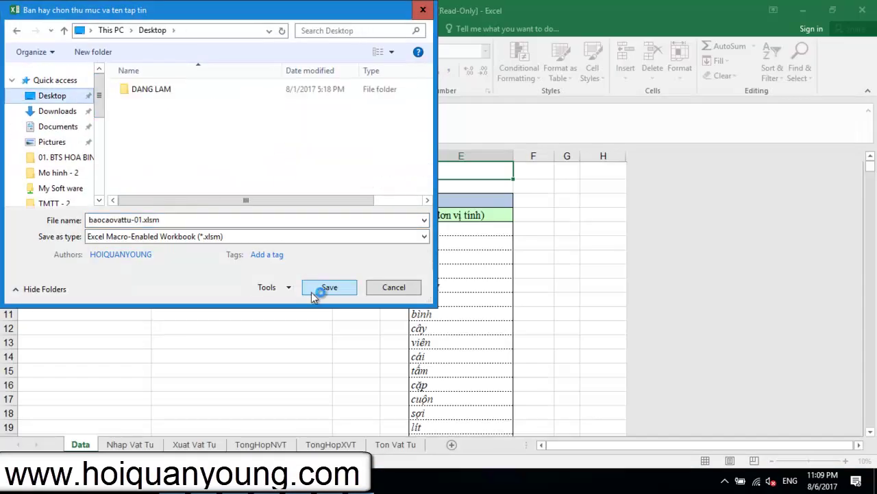
{"action": "left_click", "coordinate": [319, 288]}
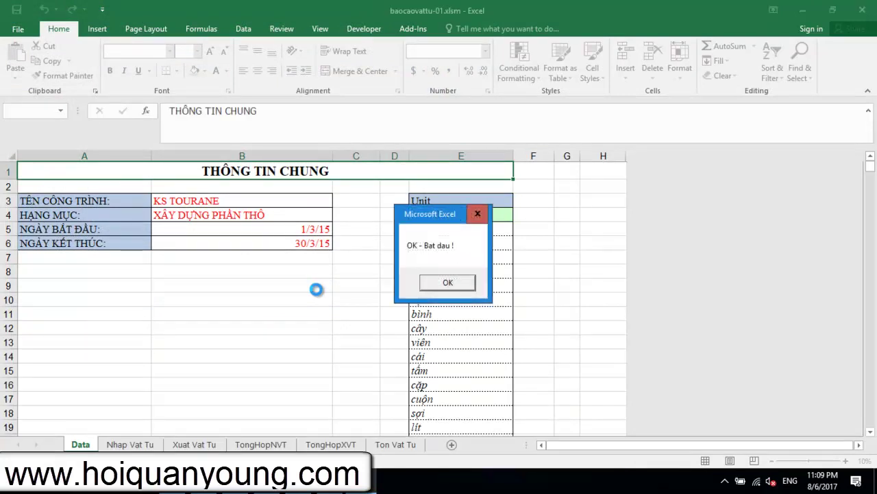
{"action": "left_click", "coordinate": [427, 284]}
- Examine the project name, work item, start date and end date cells on the Data sheet
{"action": "left_click", "coordinate": [224, 201]}
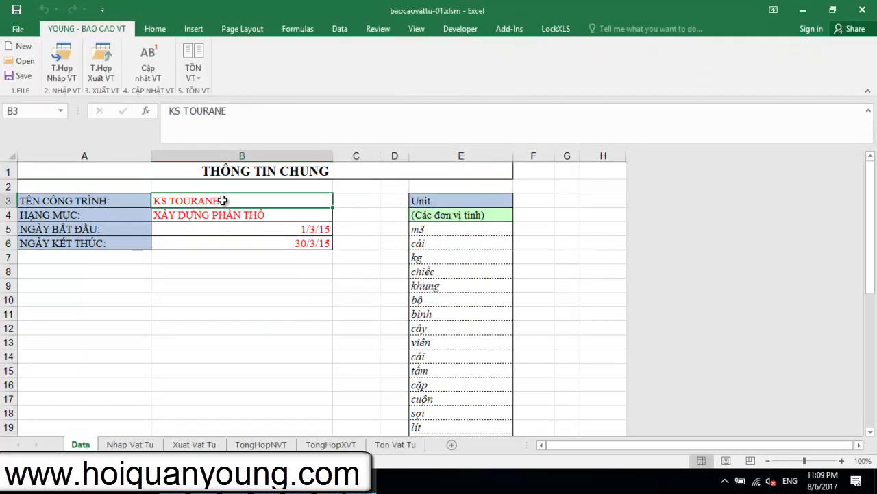
{"action": "left_click", "coordinate": [196, 215]}
{"action": "left_click", "coordinate": [197, 204]}
{"action": "left_click", "coordinate": [190, 217]}
{"action": "left_click", "coordinate": [299, 229]}
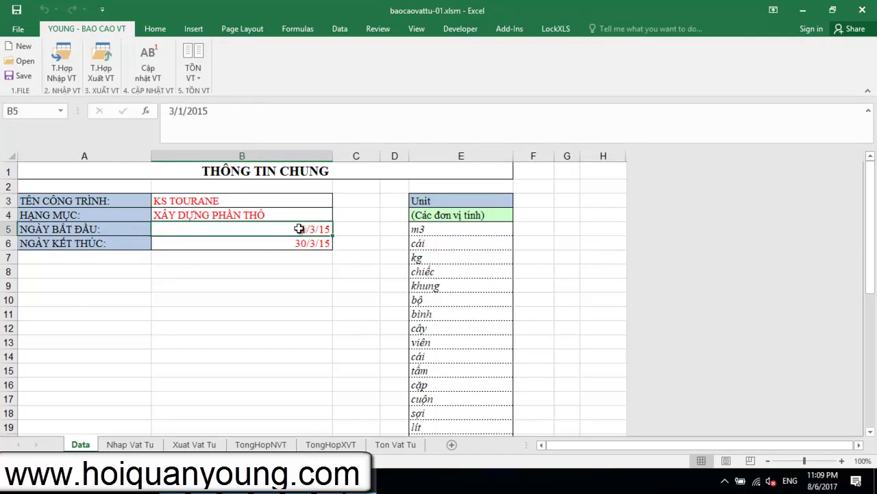
{"action": "left_click", "coordinate": [278, 245]}
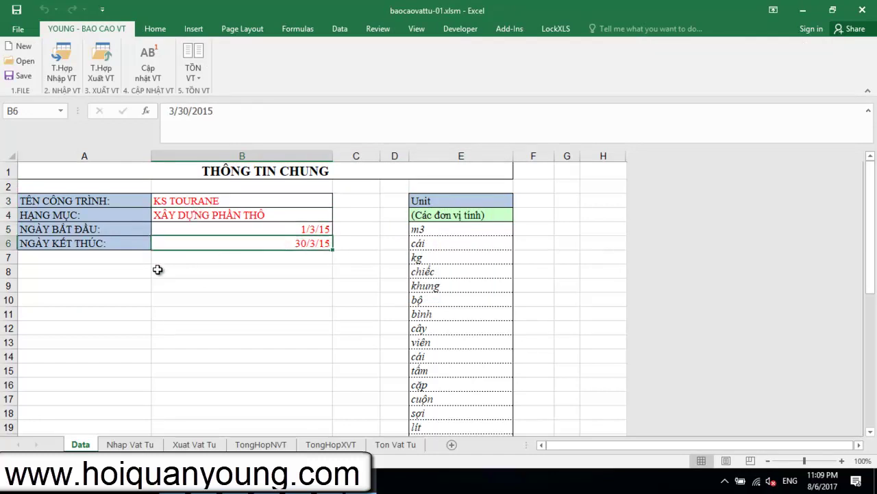
{"action": "left_click", "coordinate": [294, 227]}
{"action": "left_click", "coordinate": [258, 243]}
- Examine the list of measurement units in column E of the Data sheet, including the blank rows beneath it
{"action": "left_click", "coordinate": [420, 232]}
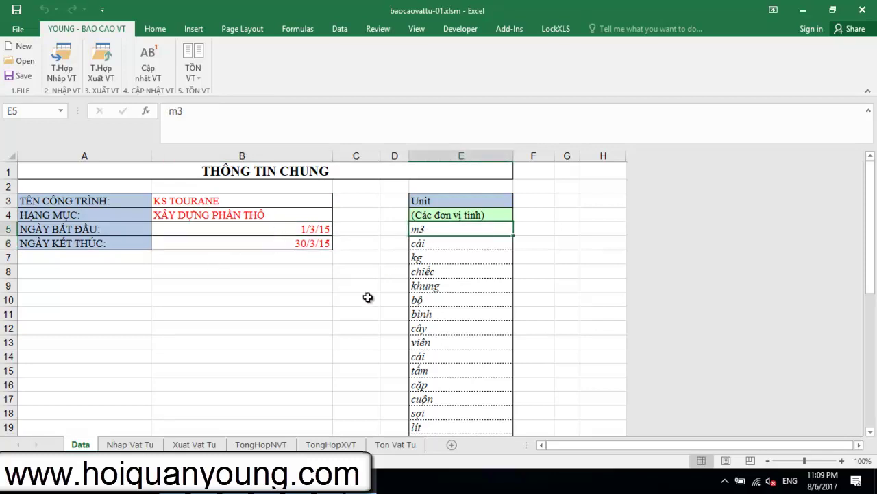
{"action": "left_click_drag", "start_coordinate": [446, 229], "coordinate": [432, 413]}
{"action": "scroll", "coordinate": [448, 227], "scroll_direction": "down", "scroll_amount": 3}
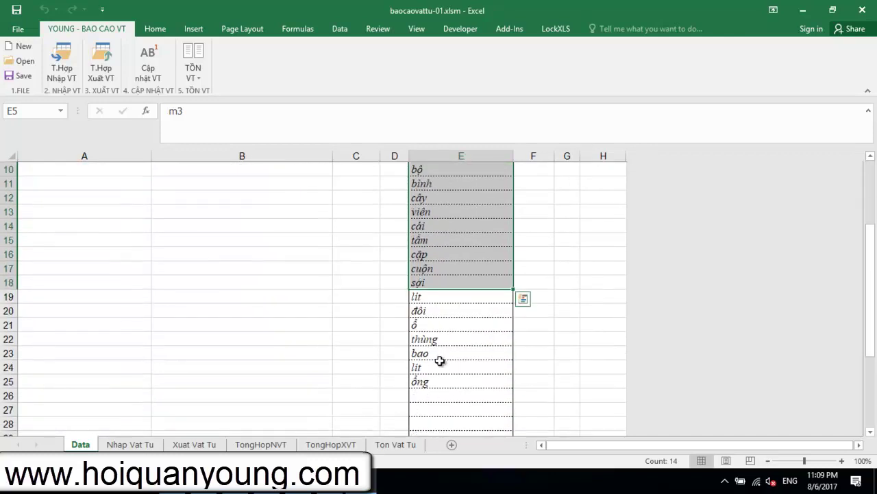
{"action": "scroll", "coordinate": [442, 368], "scroll_direction": "up", "scroll_amount": 3}
{"action": "left_click_drag", "start_coordinate": [439, 231], "coordinate": [443, 399]}
{"action": "scroll", "coordinate": [443, 400], "scroll_direction": "down", "scroll_amount": 4}
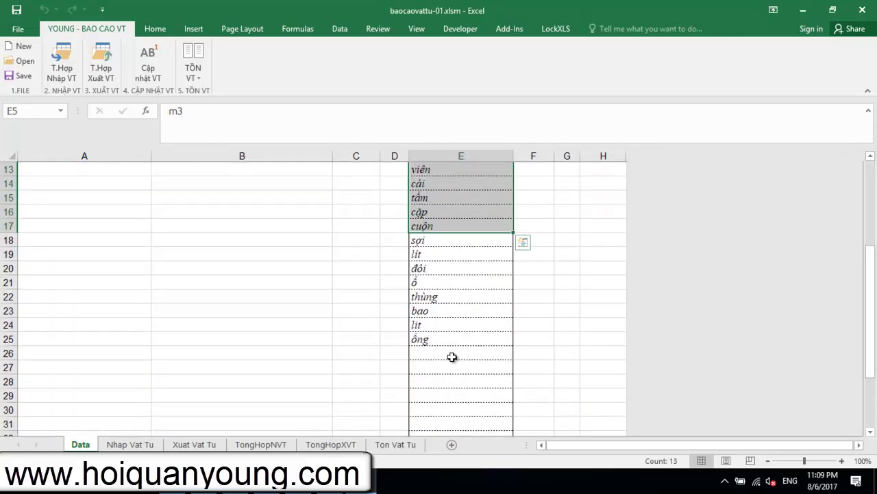
{"action": "scroll", "coordinate": [450, 354], "scroll_direction": "up", "scroll_amount": 3}
{"action": "scroll", "coordinate": [447, 350], "scroll_direction": "down", "scroll_amount": 4}
{"action": "left_click", "coordinate": [447, 316]}
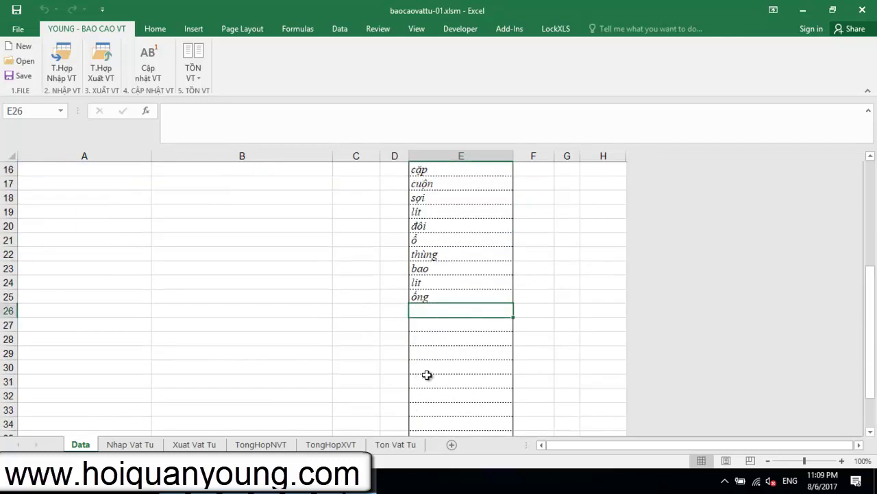
{"action": "scroll", "coordinate": [431, 363], "scroll_direction": "up", "scroll_amount": 2}
{"action": "scroll", "coordinate": [445, 374], "scroll_direction": "up", "scroll_amount": 3}
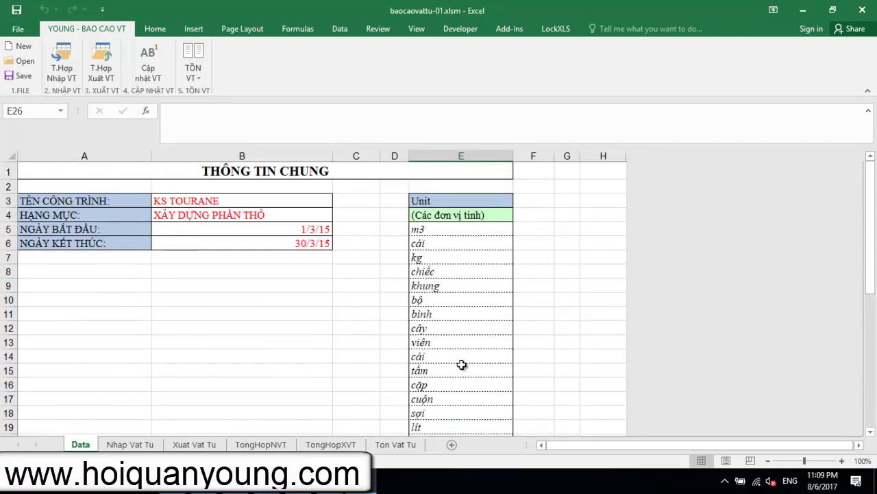
- On the Nhap Vat Tu sheet, record material A.AA1 in row 11 with document number PN1246, date 5/3/15, unit cái and quantity 205
{"action": "left_click", "coordinate": [130, 444]}
{"action": "scroll", "coordinate": [406, 338], "scroll_direction": "down", "scroll_amount": 1}
{"action": "scroll", "coordinate": [406, 337], "scroll_direction": "up", "scroll_amount": 1}
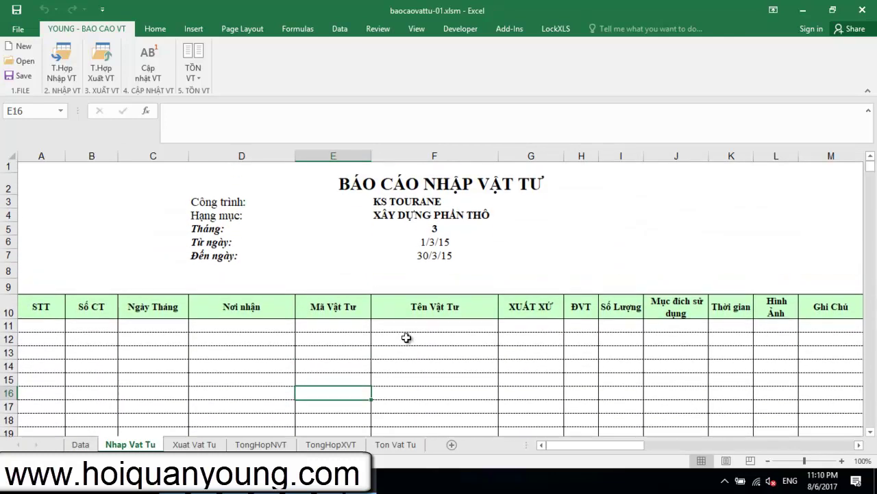
{"action": "scroll", "coordinate": [406, 337], "scroll_direction": "down", "scroll_amount": 1}
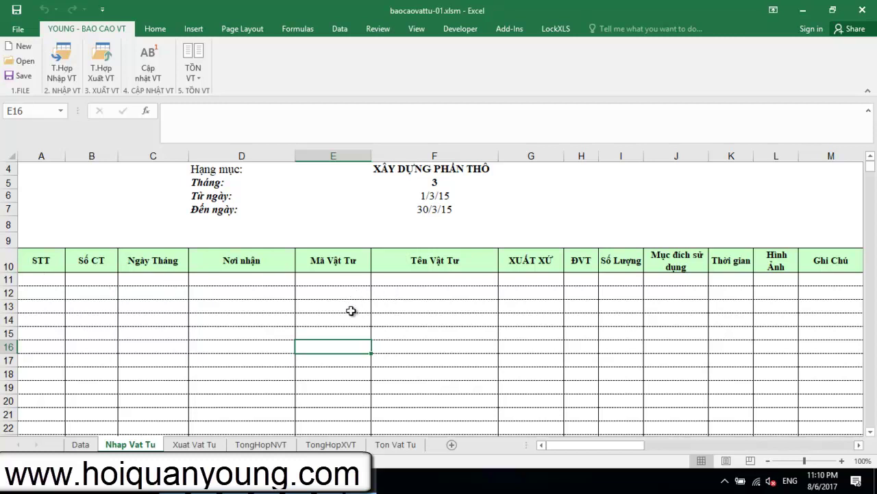
{"action": "left_click", "coordinate": [338, 279]}
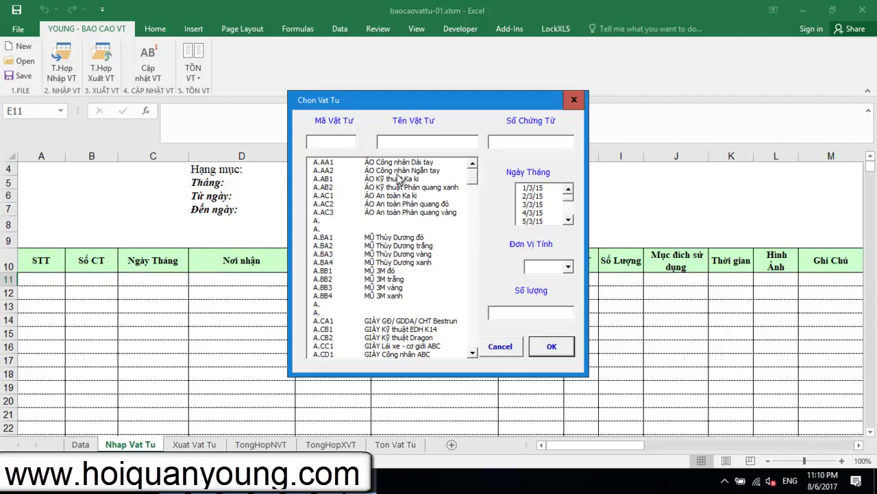
{"action": "key", "text": "Tab"}
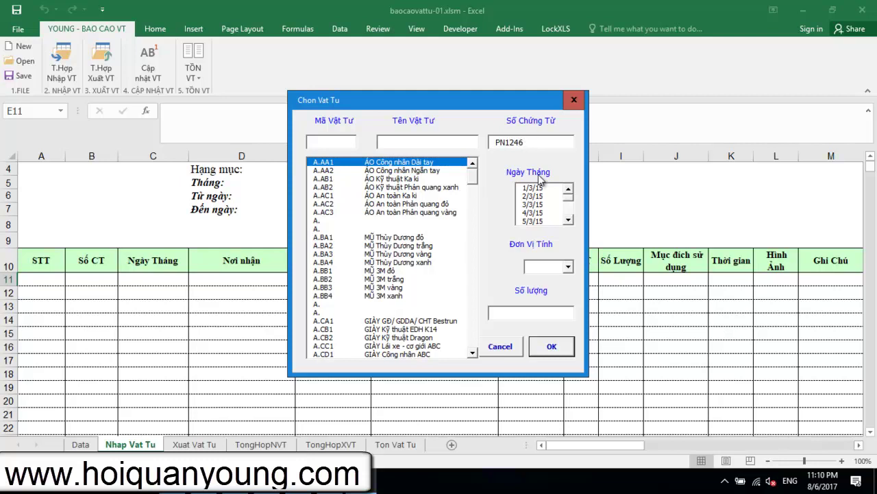
{"action": "left_click", "coordinate": [535, 220]}
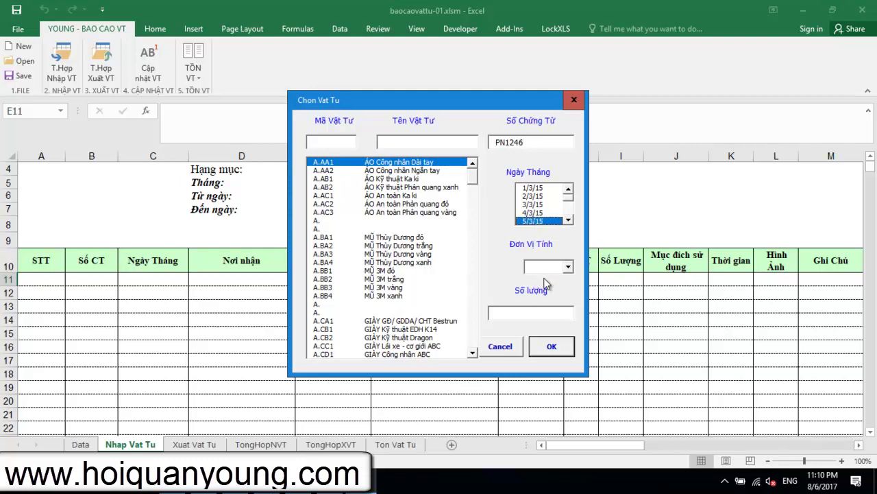
{"action": "left_click", "coordinate": [568, 267]}
{"action": "left_click", "coordinate": [552, 293]}
{"action": "left_click", "coordinate": [551, 345]}
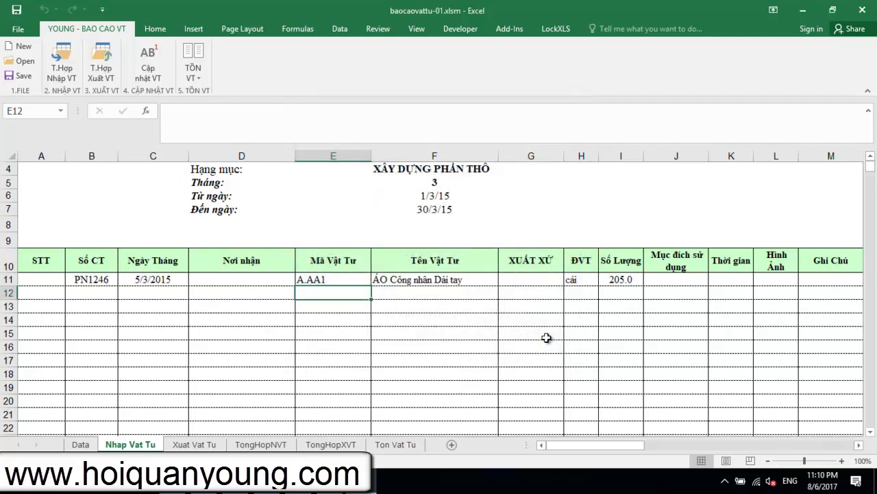
- Copy the receipt entry from row 11 down into row 12, across columns A to M
{"action": "left_click", "coordinate": [408, 293]}
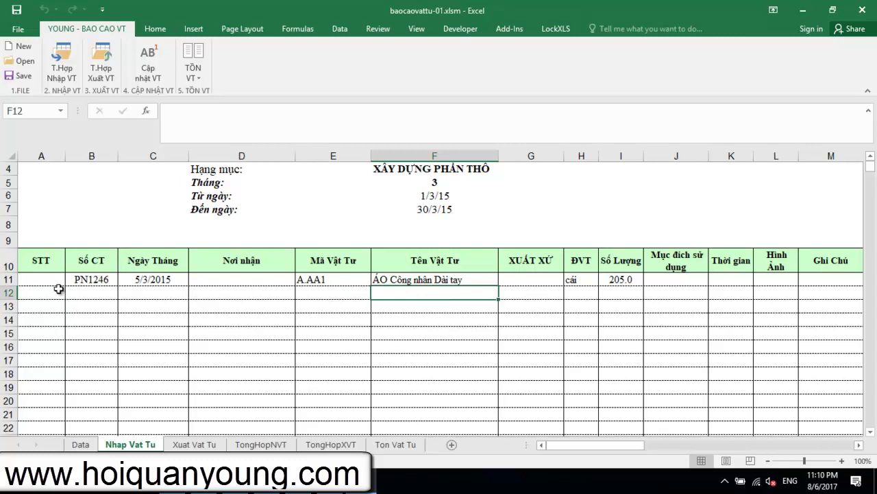
{"action": "left_click_drag", "start_coordinate": [32, 292], "coordinate": [807, 300]}
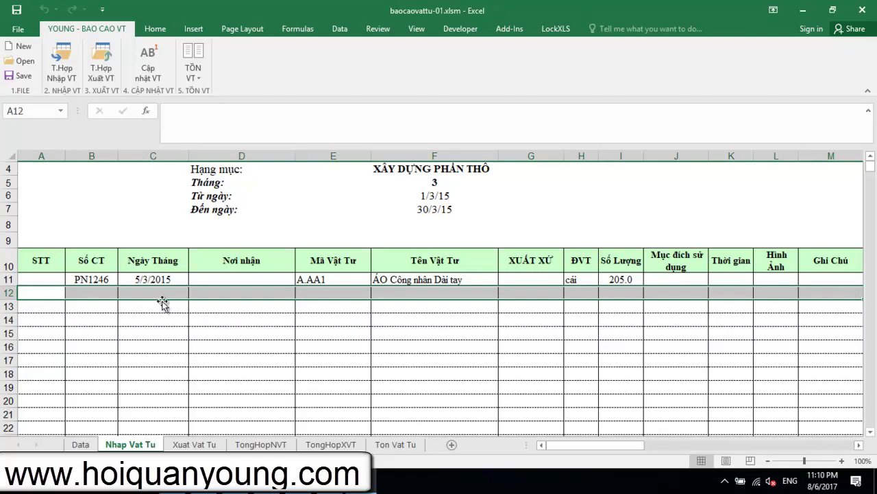
{"action": "key", "text": "ctrl+d"}
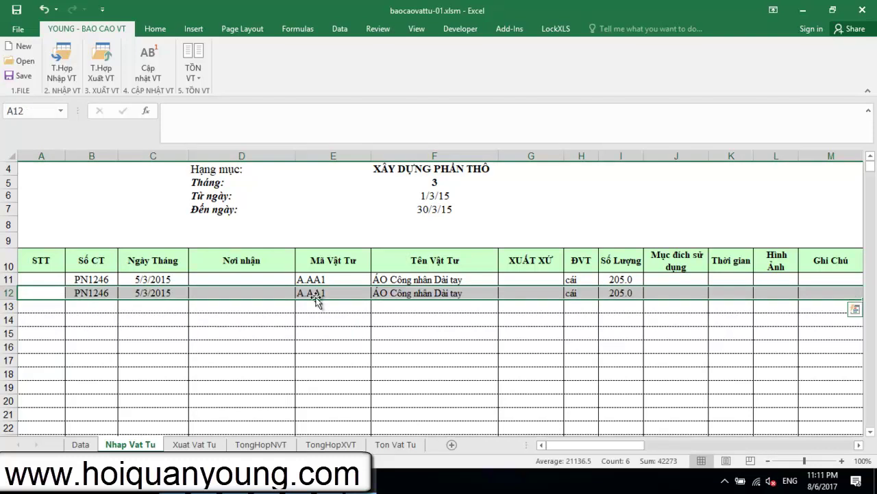
{"action": "left_click", "coordinate": [156, 319]}
- Set row 12's document number to PN1247 and its quantity to 200
{"action": "double_click", "coordinate": [104, 293]}
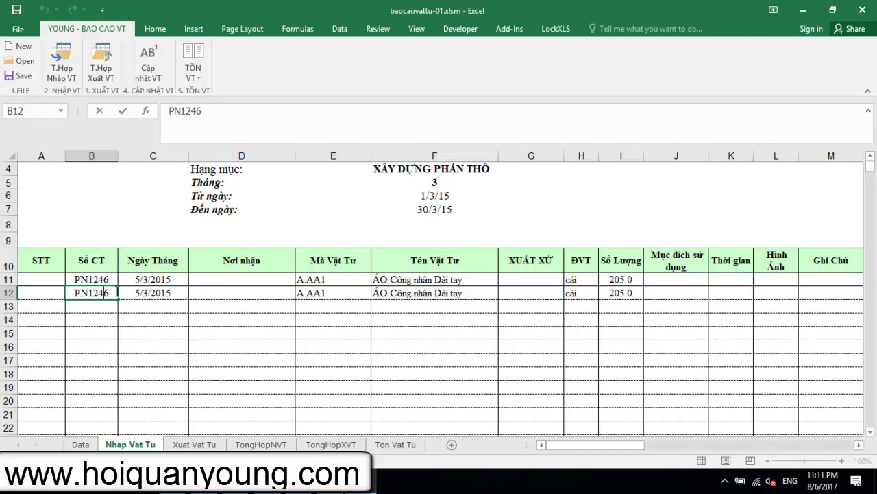
{"action": "key", "text": "BackSpace"}
{"action": "type", "text": "7"}
{"action": "key", "text": "Return"}
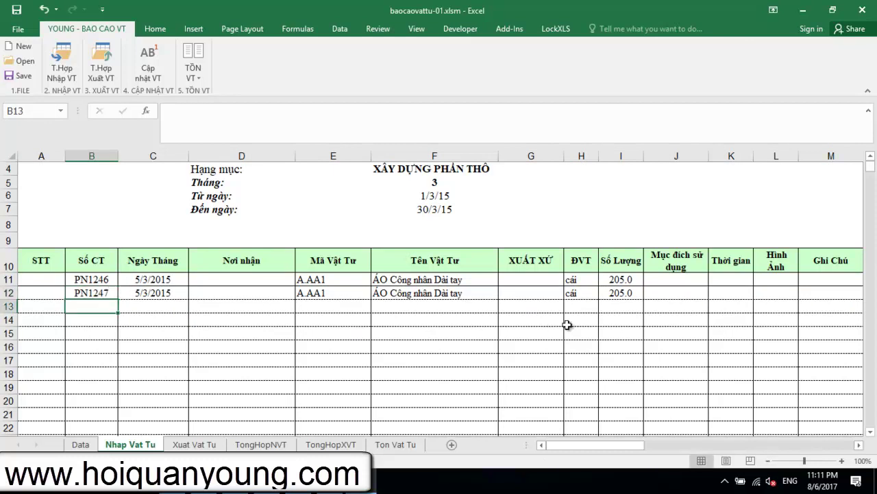
{"action": "left_click", "coordinate": [625, 290]}
{"action": "type", "text": "200"}
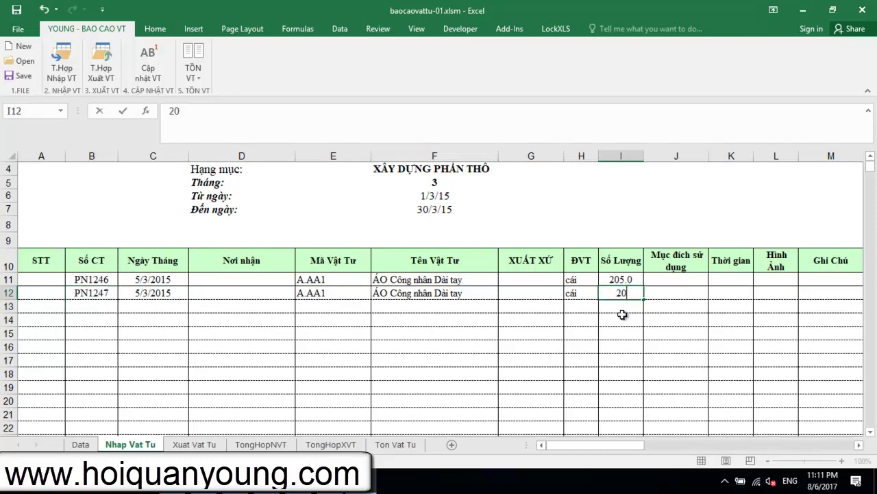
{"action": "key", "text": "Return"}
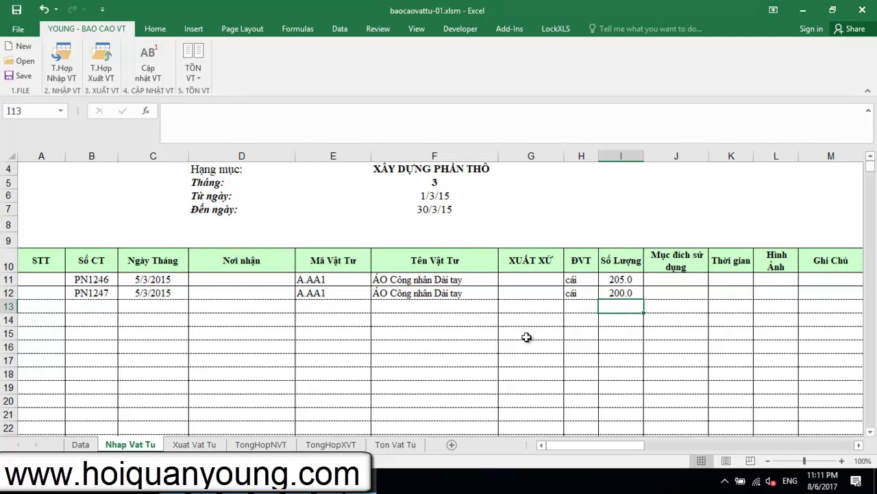
- Record material I.BA1 (Thép hộp 20*20 6m) in row 13 with document number PN1248, date 7/3/15, unit cây and quantity 50
{"action": "left_click", "coordinate": [339, 308]}
{"action": "type", "text": "1"}
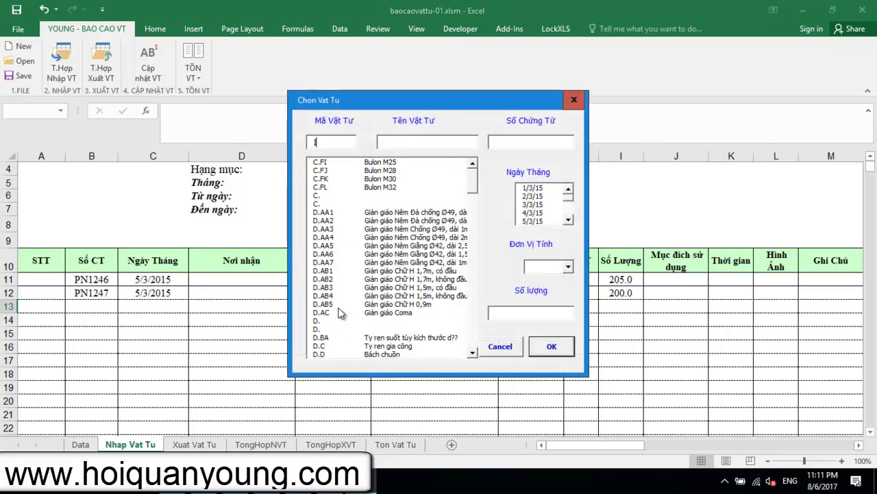
{"action": "type", "text": "."}
{"action": "left_click", "coordinate": [414, 171]}
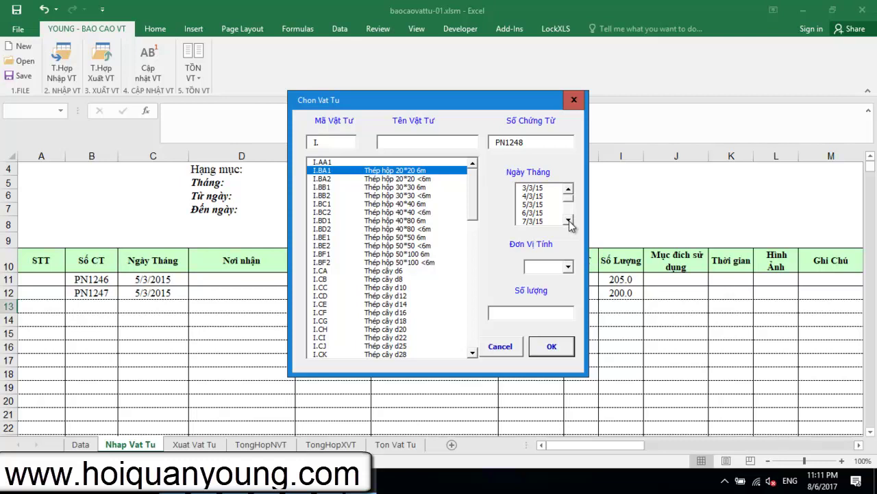
{"action": "left_click", "coordinate": [537, 221]}
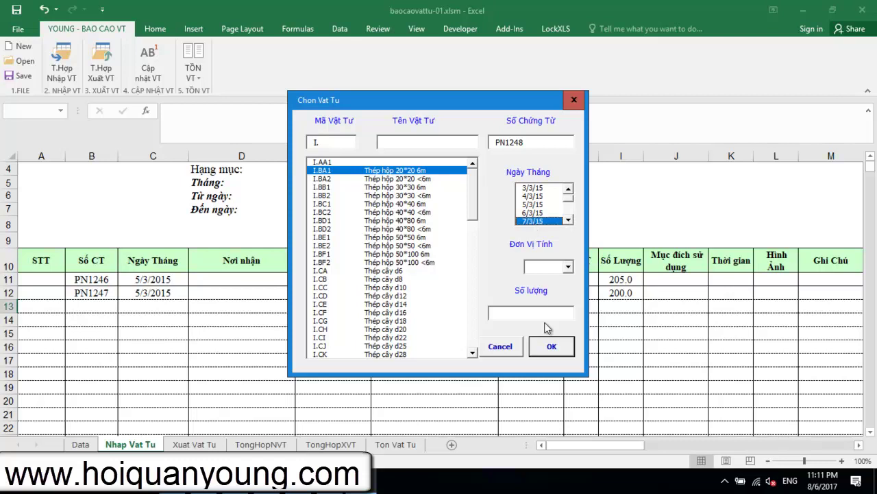
{"action": "left_click", "coordinate": [567, 267]}
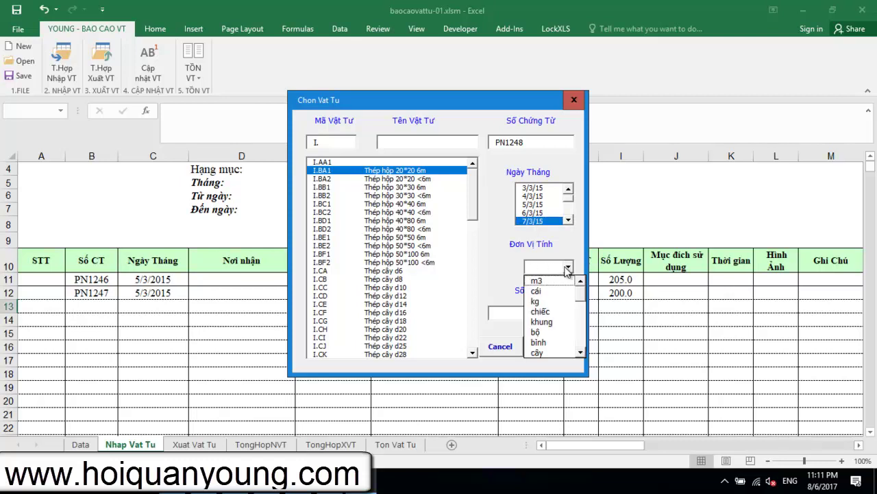
{"action": "left_click", "coordinate": [543, 352]}
{"action": "left_click", "coordinate": [544, 314]}
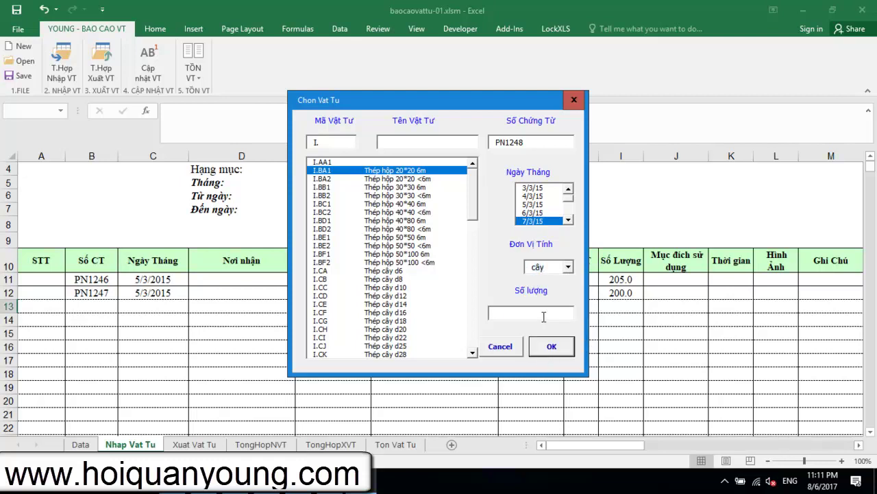
{"action": "key", "text": "Return"}
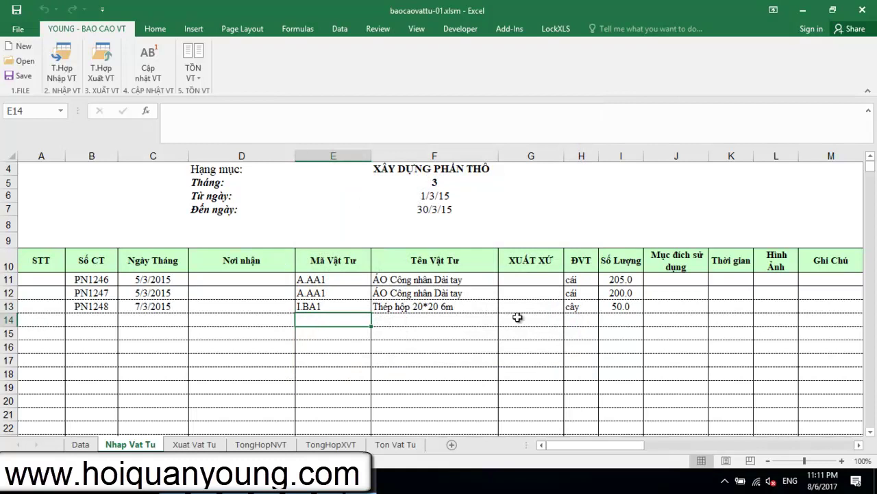
- Copy the row 13 entry down into row 14 and set the new row's document number to PN1249
{"action": "left_click_drag", "start_coordinate": [38, 323], "coordinate": [853, 321]}
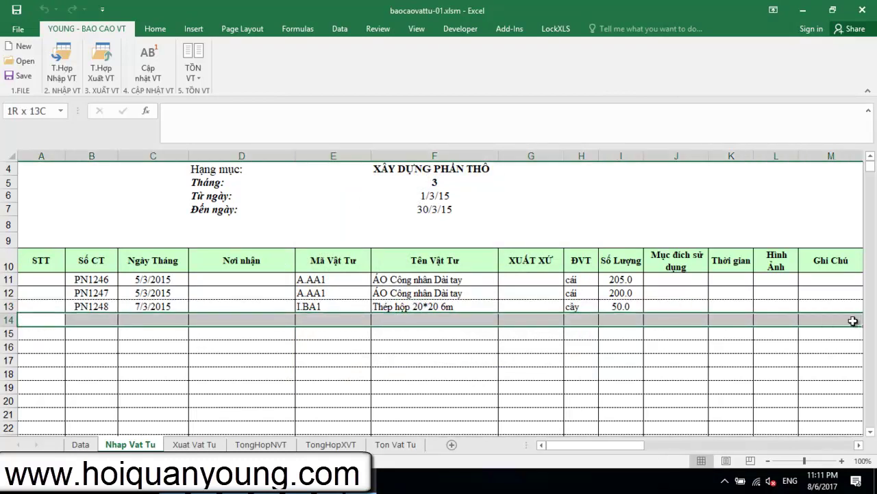
{"action": "key", "text": "ctrl+d"}
{"action": "left_click", "coordinate": [109, 320]}
{"action": "key", "text": "BackSpace"}
{"action": "type", "text": "9"}
{"action": "key", "text": "Return"}
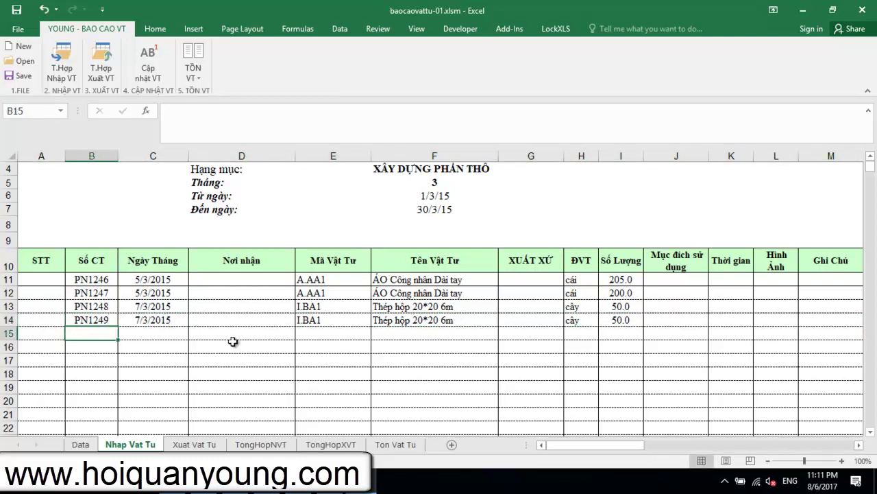
- Set the quantity in row 14 of the receipts sheet to 45
{"action": "left_click", "coordinate": [327, 324]}
{"action": "left_click", "coordinate": [610, 323]}
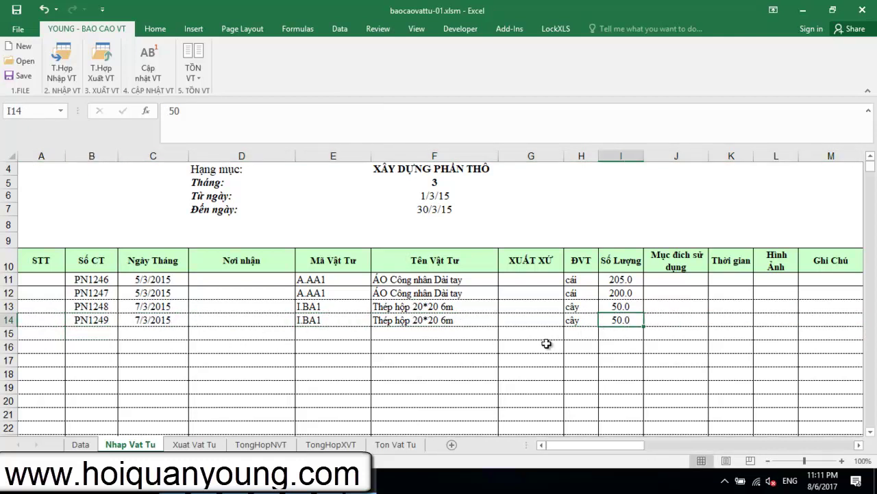
{"action": "type", "text": "45"}
{"action": "key", "text": "Return"}
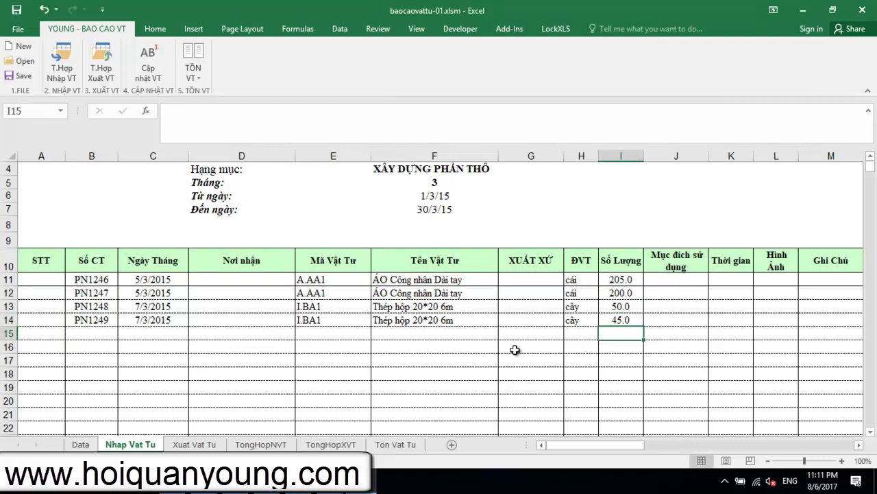
- Record material I.BA2 (Thép hộp 20*20 <6m) in row 15 with document number PN1250, date 8/3/15, unit kg and quantity 240
{"action": "left_click", "coordinate": [338, 334]}
{"action": "type", "text": "I."}
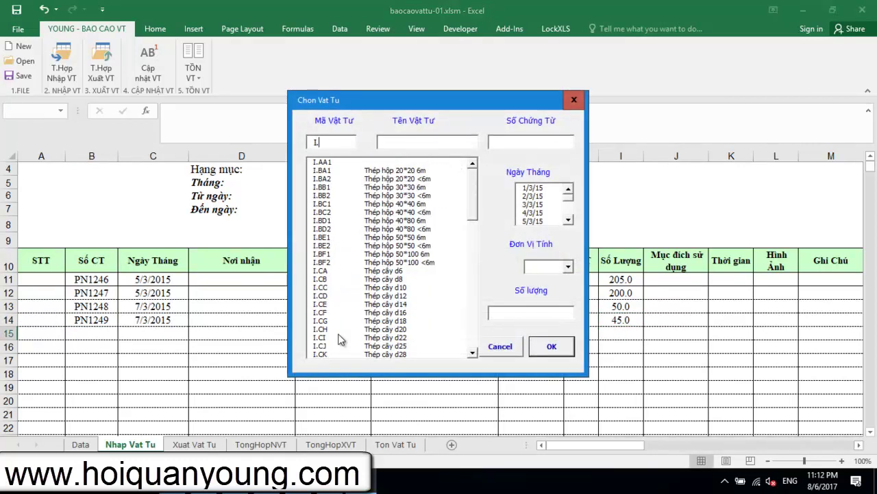
{"action": "left_click", "coordinate": [423, 180]}
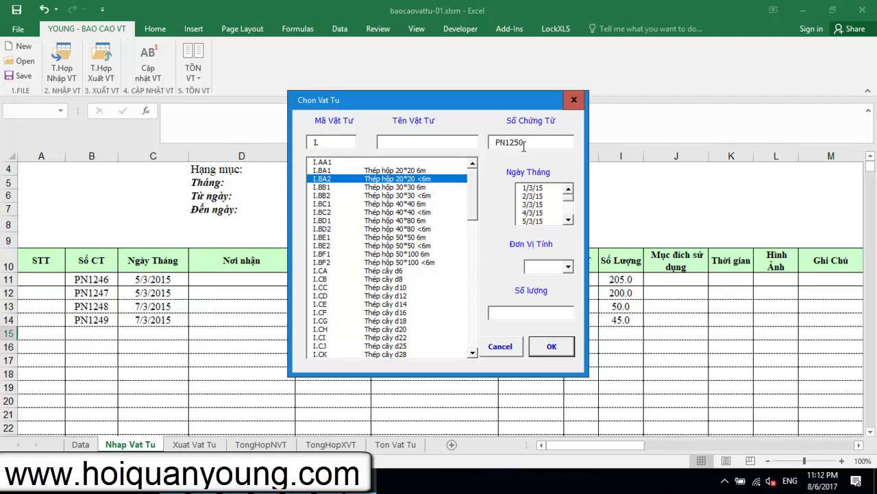
{"action": "scroll", "coordinate": [559, 222], "scroll_direction": "down", "scroll_amount": 1}
{"action": "left_click", "coordinate": [543, 221]}
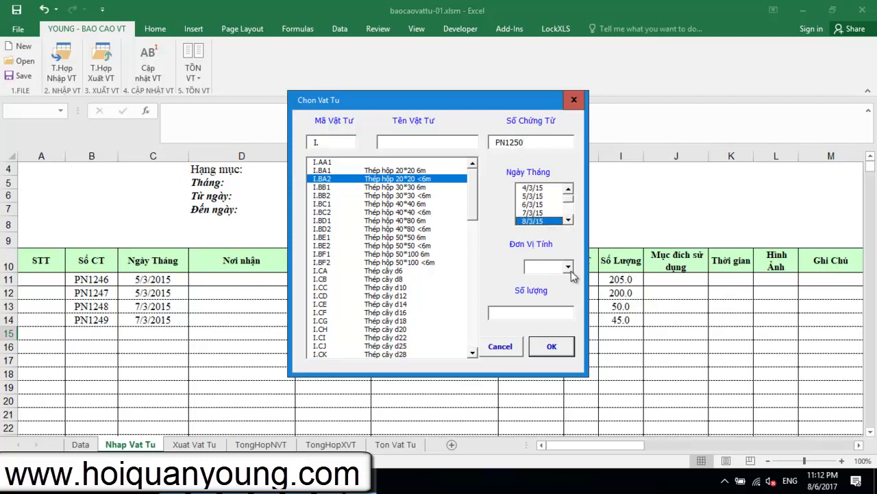
{"action": "left_click", "coordinate": [569, 267]}
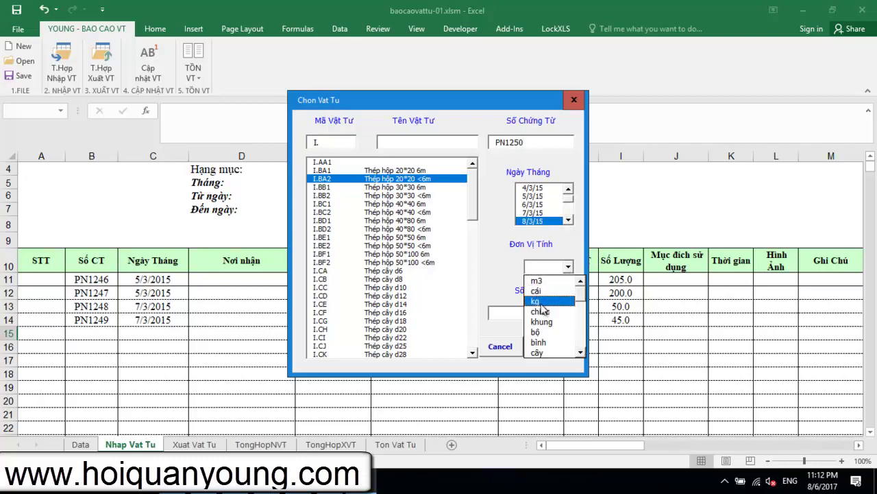
{"action": "left_click", "coordinate": [537, 302]}
{"action": "left_click", "coordinate": [543, 314]}
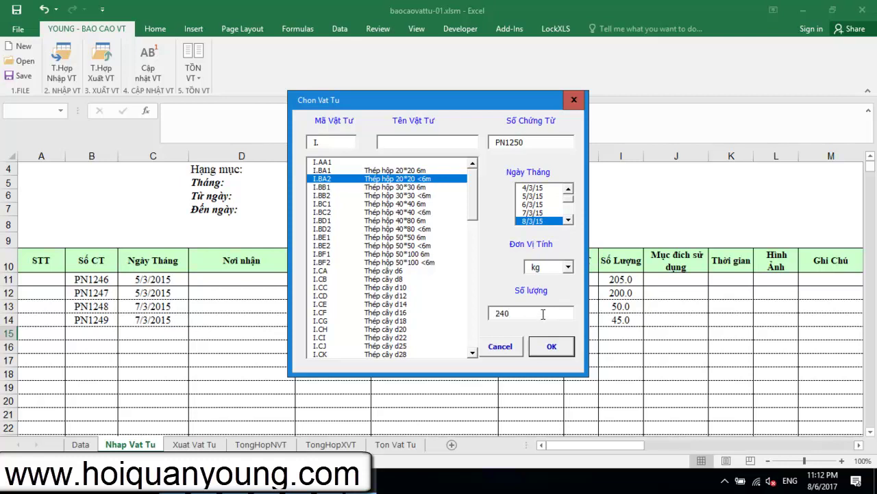
{"action": "type", "text": "240"}
{"action": "key", "text": "Return"}
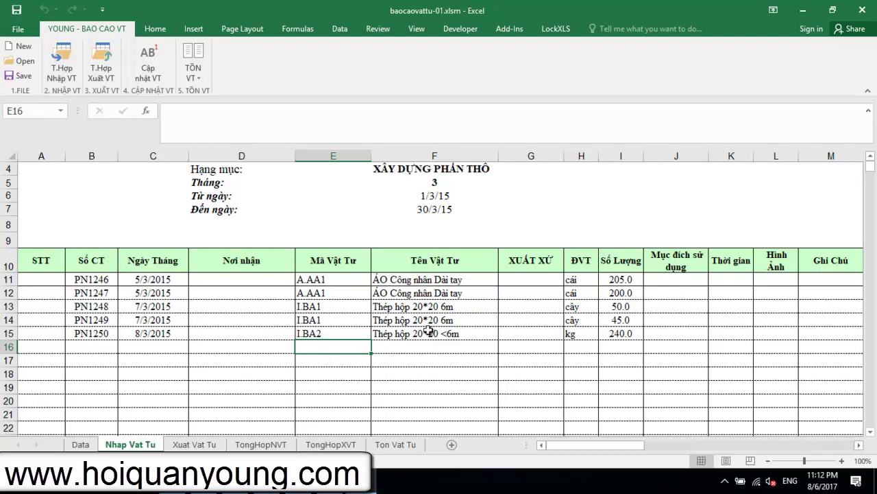
{"action": "key", "text": "Right"}
{"action": "key", "text": "Up"}
{"action": "key", "text": "Up"}
{"action": "left_click", "coordinate": [450, 280]}
{"action": "left_click", "coordinate": [453, 295]}
{"action": "left_click_drag", "start_coordinate": [450, 281], "coordinate": [439, 320]}
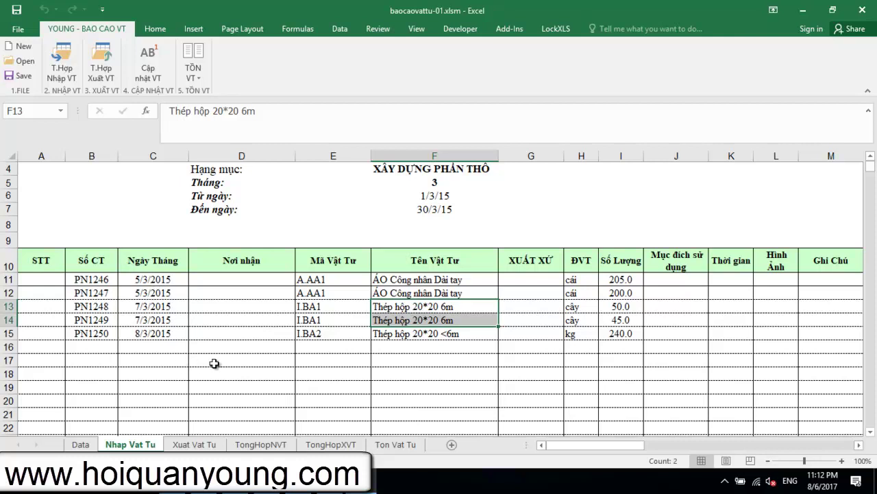
- Number the five receipt entries in rows 11 to 15 from 1 to 5 in the STT column
{"action": "left_click", "coordinate": [46, 279]}
{"action": "type", "text": "1"}
{"action": "key", "text": "Return"}
{"action": "type", "text": "2"}
{"action": "key", "text": "Return"}
{"action": "left_click_drag", "start_coordinate": [41, 279], "coordinate": [65, 340]}
{"action": "left_click", "coordinate": [207, 372]}
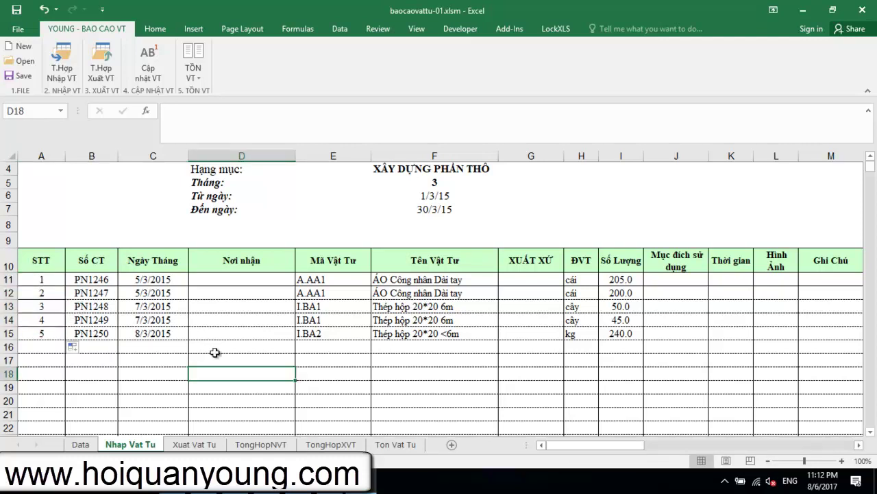
{"action": "left_click", "coordinate": [52, 372]}
{"action": "left_click", "coordinate": [155, 333]}
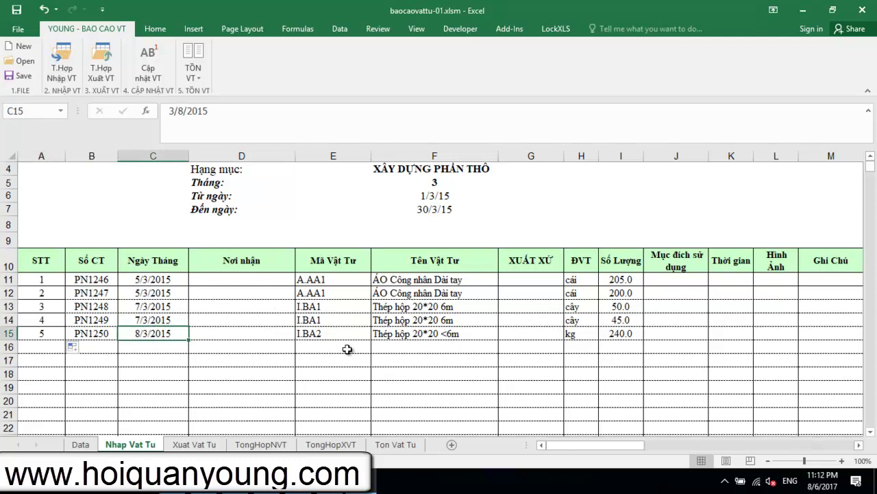
- Generate the incoming material summary grouped by material code, material name, Nơi Nhập and Đơn Vị Tính, without document number or date
{"action": "left_click", "coordinate": [62, 65]}
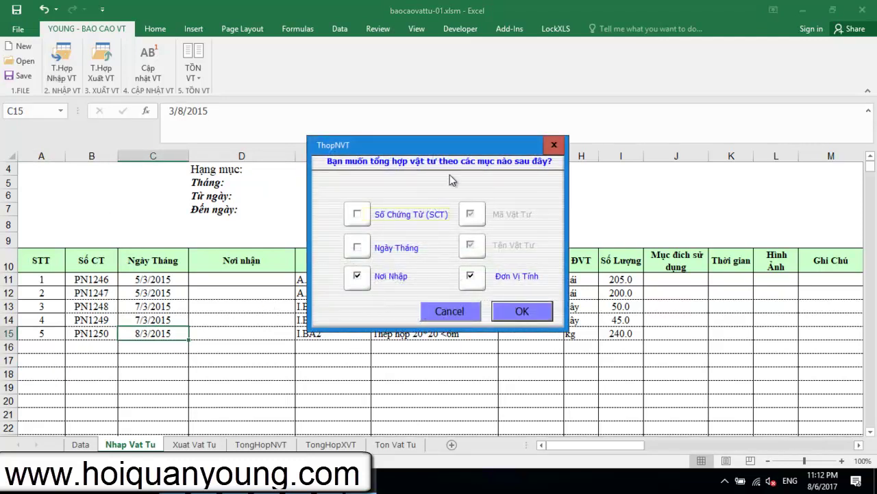
{"action": "left_click_drag", "start_coordinate": [455, 152], "coordinate": [530, 103]}
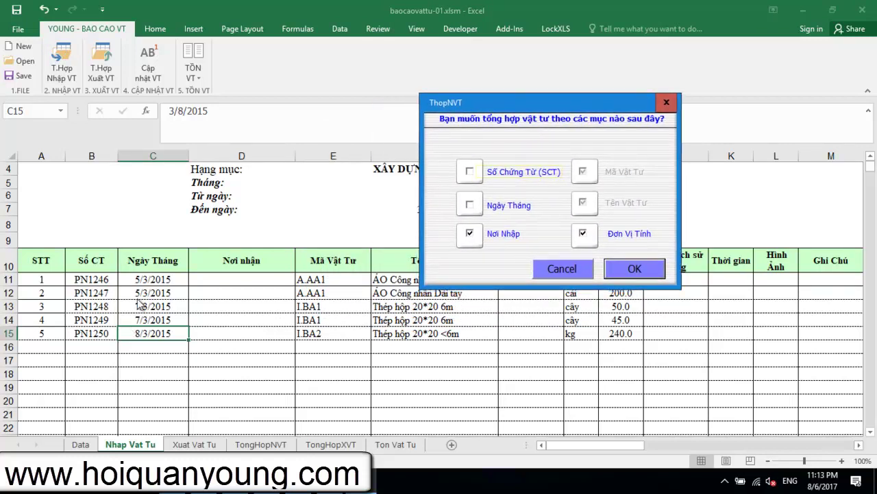
{"action": "left_click_drag", "start_coordinate": [557, 107], "coordinate": [566, 93]}
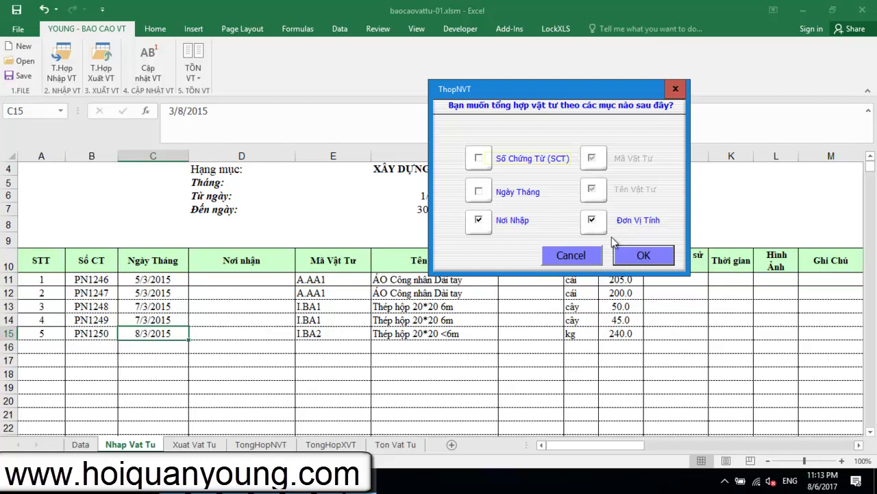
{"action": "left_click", "coordinate": [641, 257]}
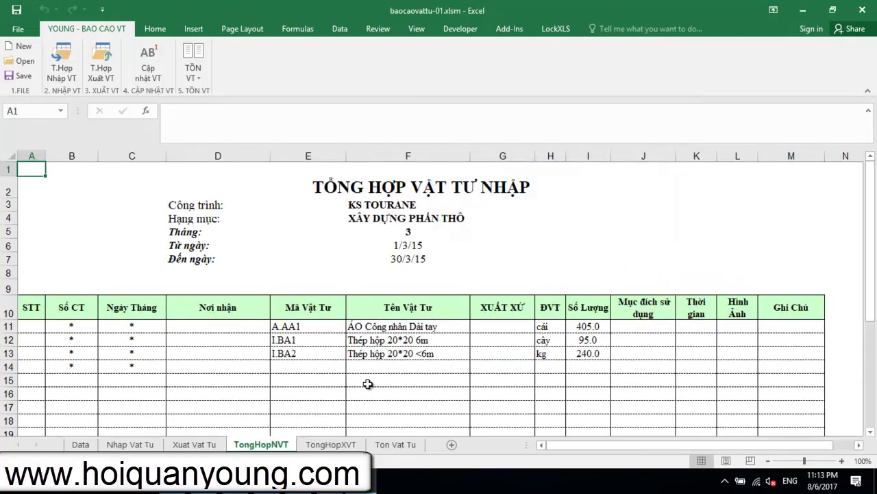
- Examine the material codes, names and summed quantities in the incoming material summary
{"action": "scroll", "coordinate": [388, 342], "scroll_direction": "down", "scroll_amount": 1}
{"action": "left_click", "coordinate": [444, 281]}
{"action": "left_click", "coordinate": [571, 278]}
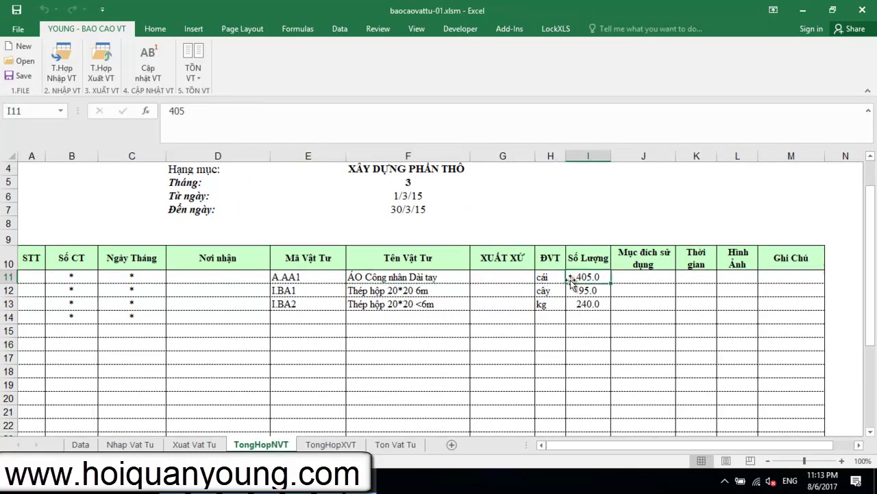
{"action": "left_click", "coordinate": [295, 290]}
{"action": "left_click", "coordinate": [303, 303]}
{"action": "left_click", "coordinate": [392, 290]}
{"action": "left_click", "coordinate": [392, 303]}
{"action": "left_click", "coordinate": [392, 290]}
{"action": "left_click", "coordinate": [392, 304]}
{"action": "left_click", "coordinate": [589, 294]}
{"action": "left_click", "coordinate": [591, 302]}
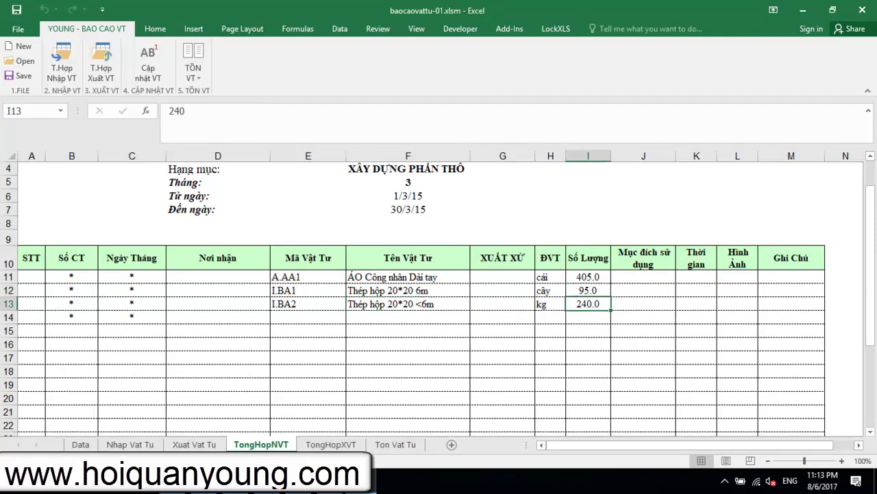
- Copy the receipt entries A11:I15 from the Nhap Vat Tu sheet to the Xuat Vat Tu sheet, starting at cell A11
{"action": "left_click", "coordinate": [130, 444]}
{"action": "left_click_drag", "start_coordinate": [48, 281], "coordinate": [633, 343]}
{"action": "key", "text": "ctrl+c"}
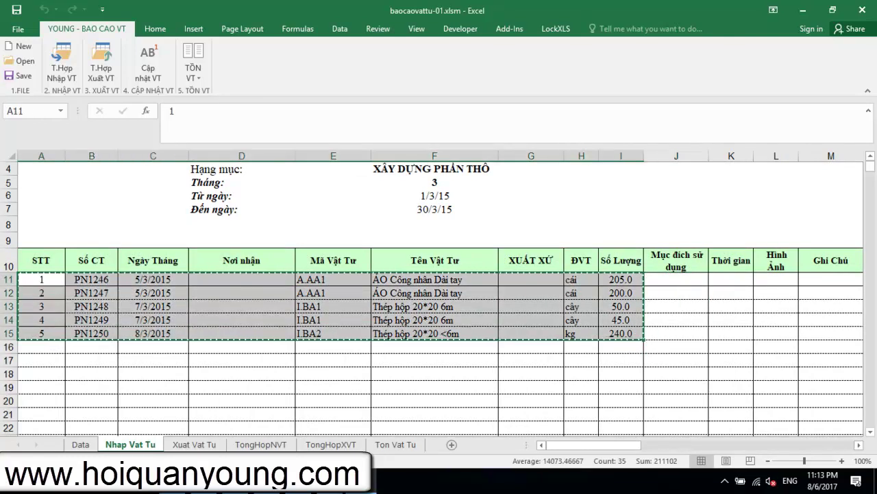
{"action": "left_click", "coordinate": [194, 444]}
{"action": "left_click", "coordinate": [37, 328]}
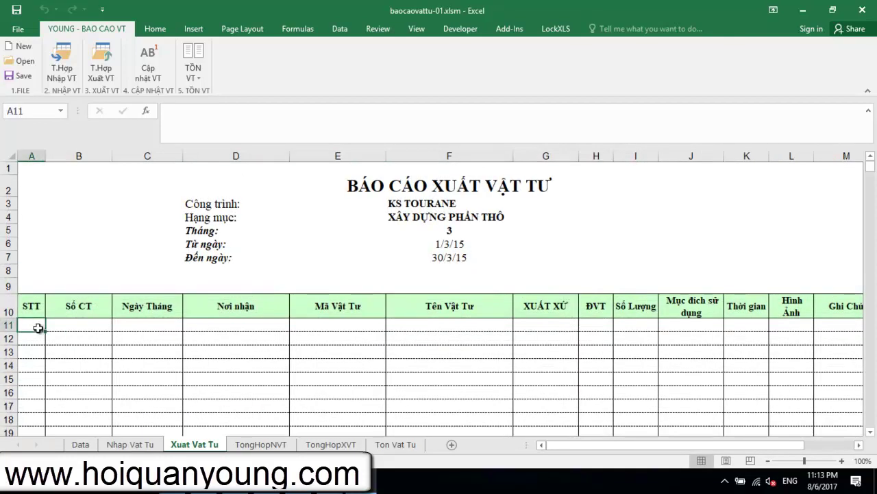
{"action": "key", "text": "ctrl+v"}
- Set the issued quantities in rows 11 to 15 to 150, 180, 45, 30 and 200
{"action": "left_click", "coordinate": [639, 324]}
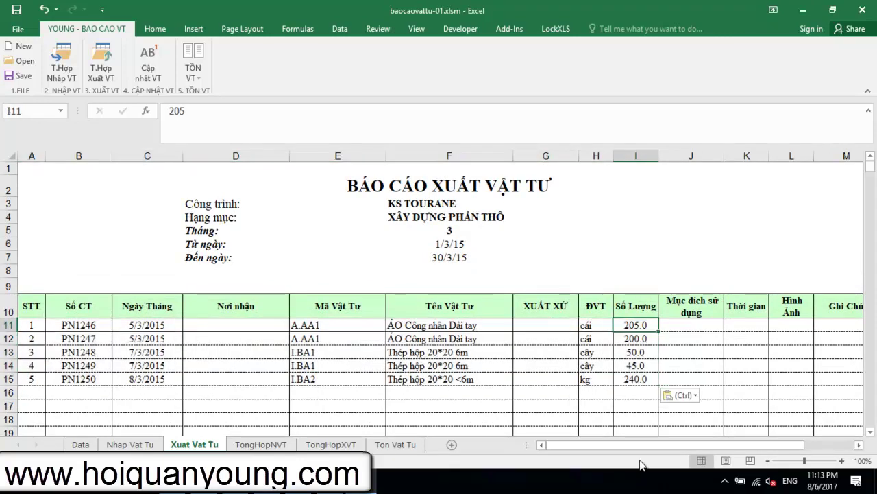
{"action": "type", "text": "150"}
{"action": "key", "text": "Return"}
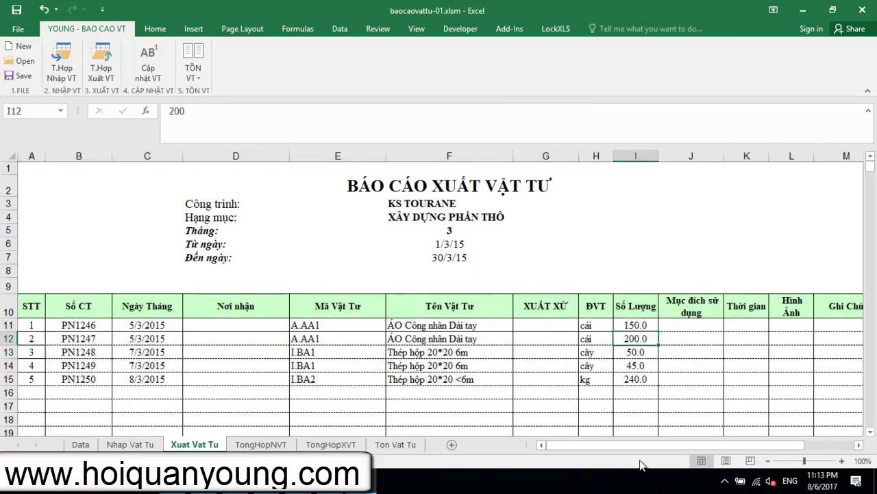
{"action": "type", "text": "180"}
{"action": "key", "text": "Return"}
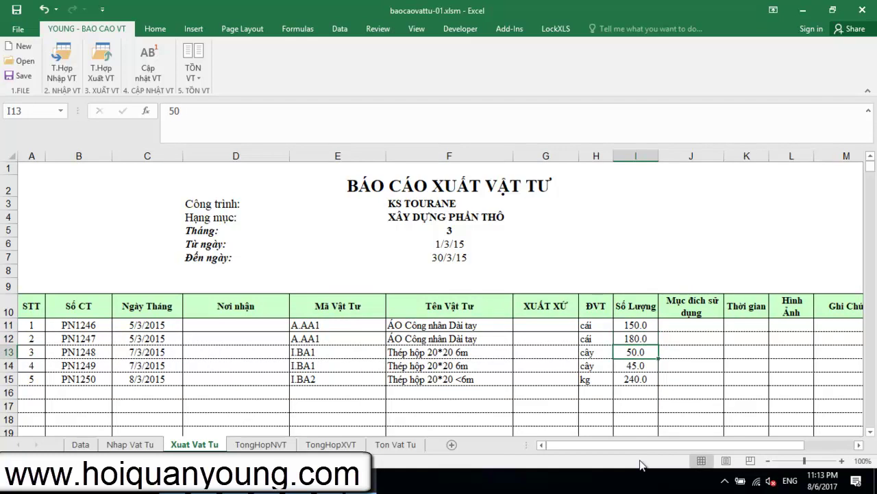
{"action": "type", "text": "45"}
{"action": "key", "text": "Return"}
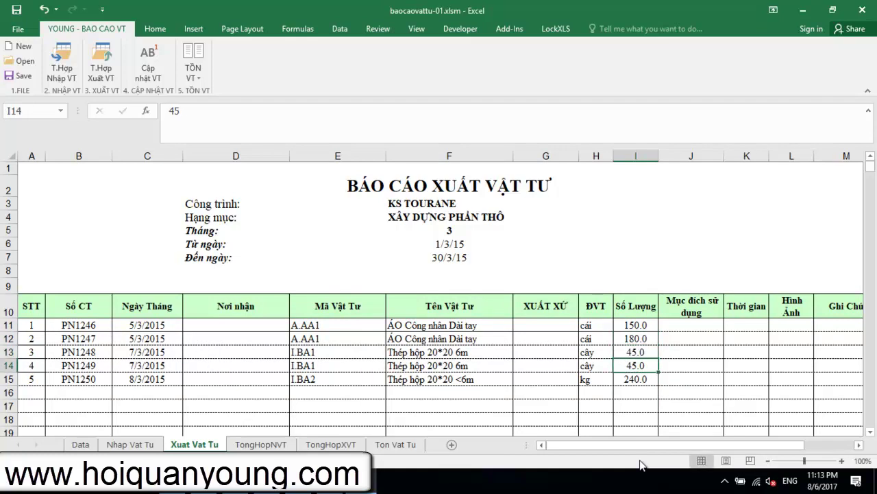
{"action": "type", "text": "30"}
{"action": "key", "text": "Return"}
{"action": "type", "text": "200"}
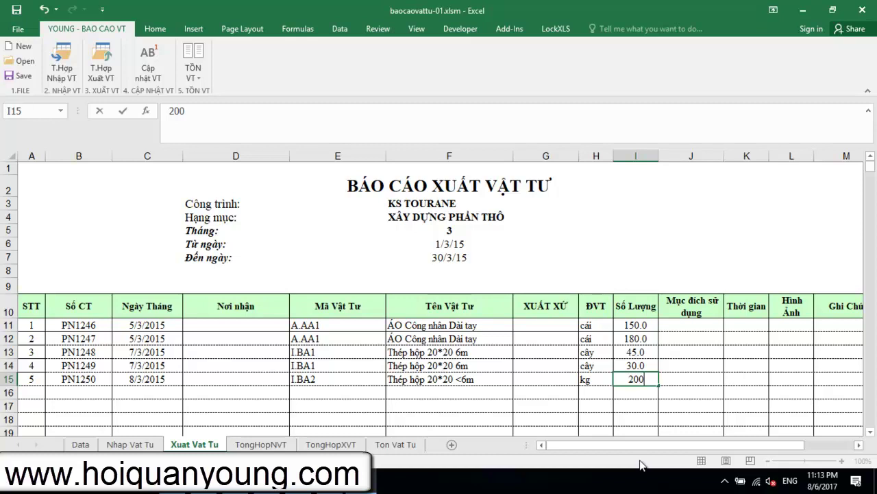
{"action": "key", "text": "Return"}
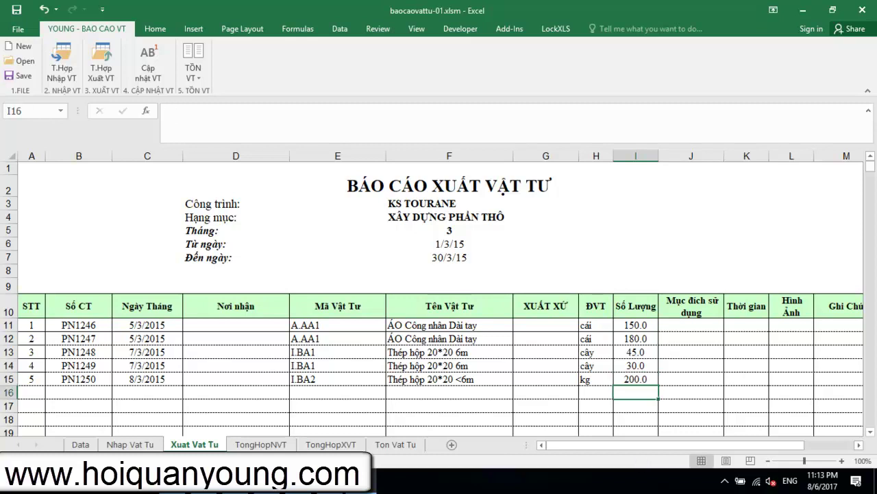
- Generate the issued material summary grouped by material code, material name, Nơi Nhập and Đơn Vị Tính, and check its entries
{"action": "left_click", "coordinate": [101, 65]}
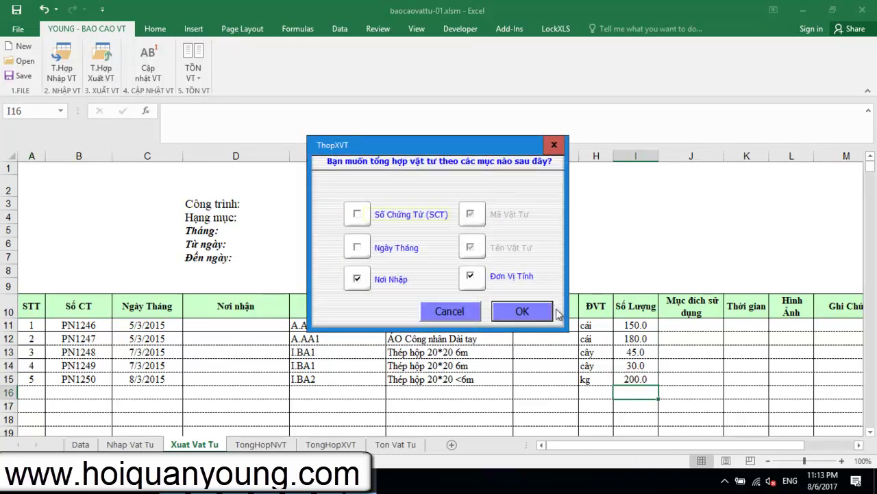
{"action": "left_click", "coordinate": [549, 311]}
{"action": "left_click", "coordinate": [360, 332]}
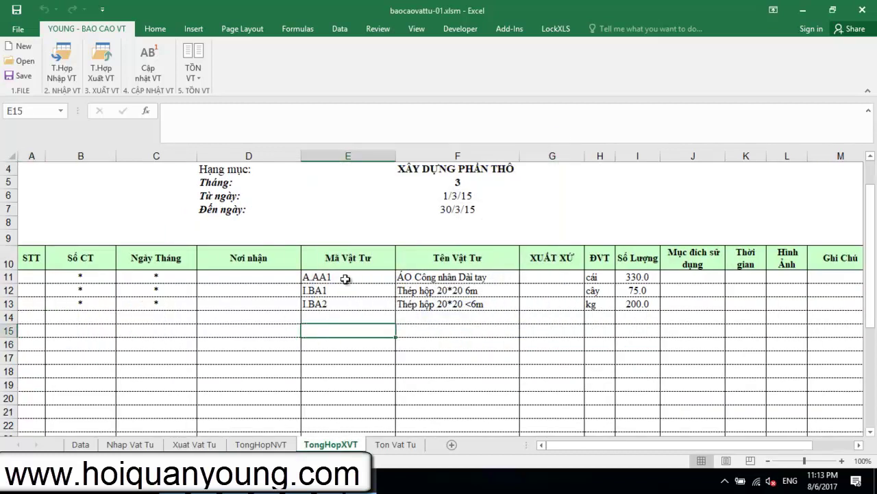
{"action": "left_click_drag", "start_coordinate": [330, 277], "coordinate": [656, 307]}
{"action": "left_click", "coordinate": [552, 357]}
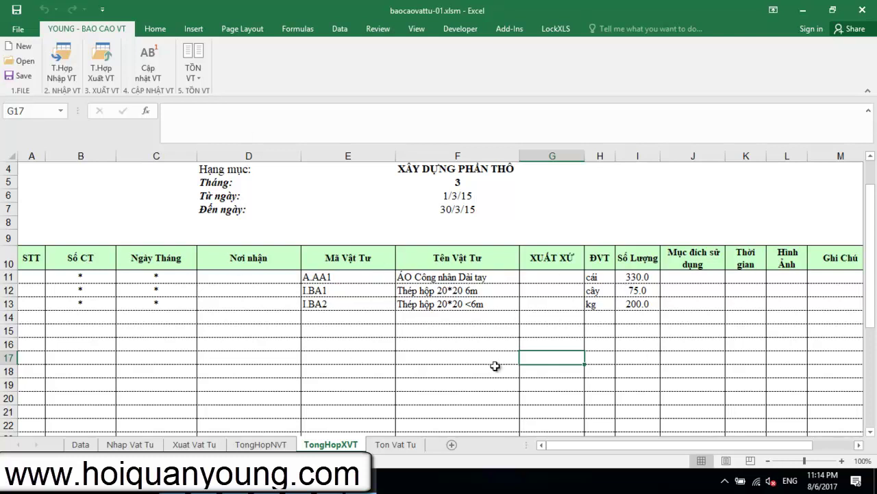
- Generate the material stock summary on the Ton Vat Tu sheet with T.Hợp Tồn VT
{"action": "left_click", "coordinate": [201, 81]}
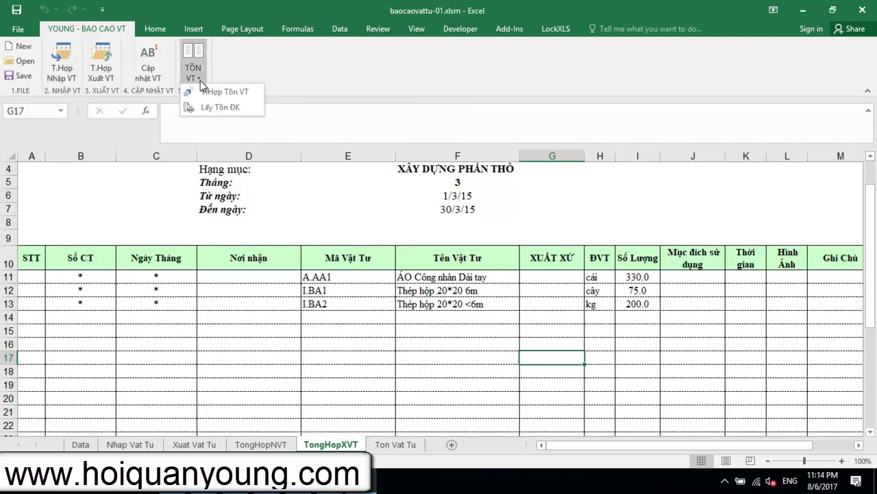
{"action": "left_click", "coordinate": [232, 94]}
{"action": "left_click", "coordinate": [315, 385]}
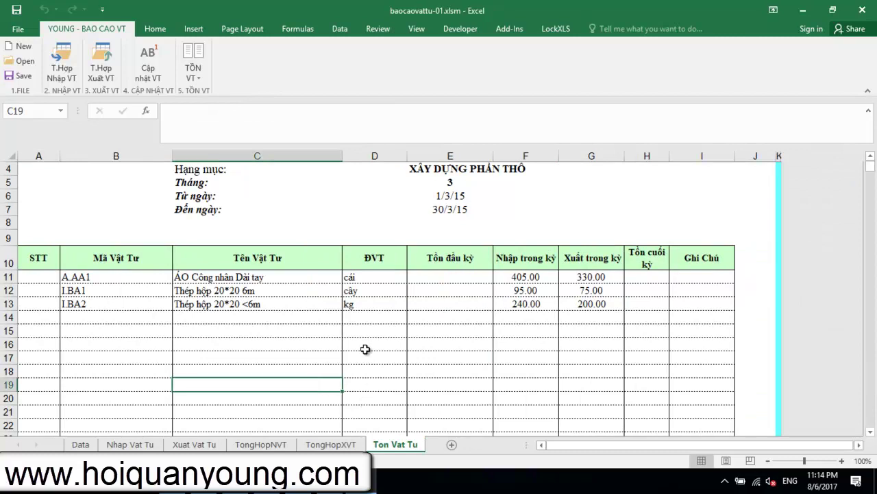
- Examine the stock summary's material codes, names, received and issued quantities, and its opening and closing stock columns
{"action": "left_click", "coordinate": [123, 284]}
{"action": "left_click_drag", "start_coordinate": [123, 284], "coordinate": [122, 302]}
{"action": "left_click_drag", "start_coordinate": [254, 277], "coordinate": [251, 302]}
{"action": "left_click_drag", "start_coordinate": [542, 278], "coordinate": [538, 305]}
{"action": "left_click_drag", "start_coordinate": [591, 277], "coordinate": [587, 305]}
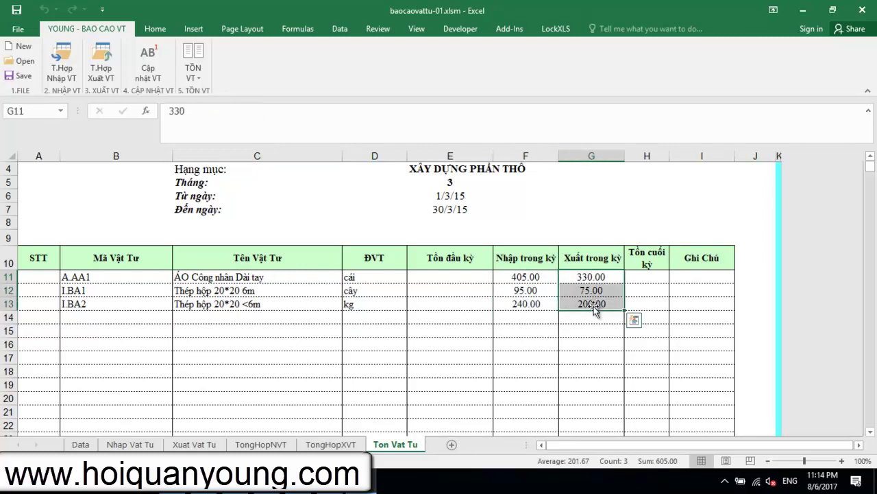
{"action": "left_click", "coordinate": [532, 402]}
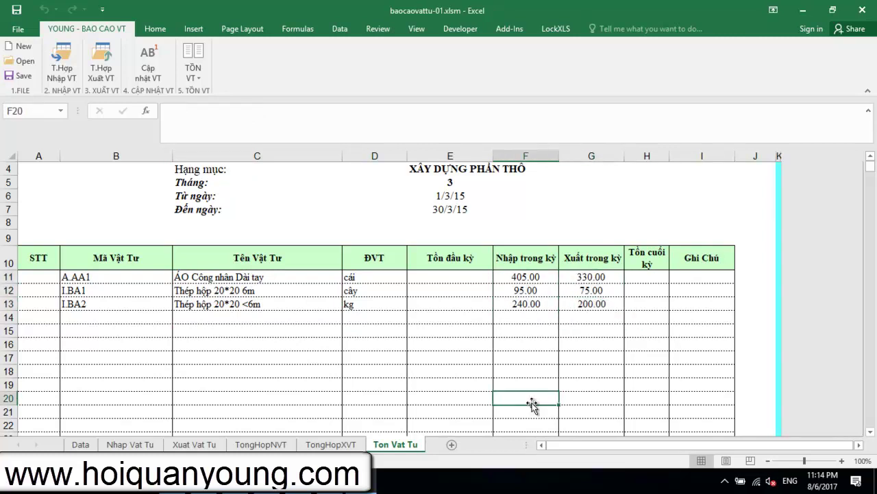
{"action": "left_click", "coordinate": [462, 278]}
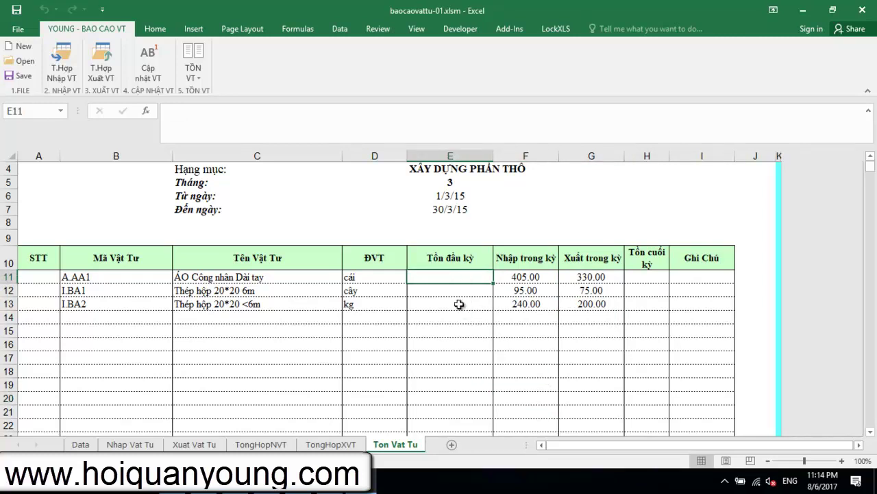
{"action": "left_click", "coordinate": [645, 283]}
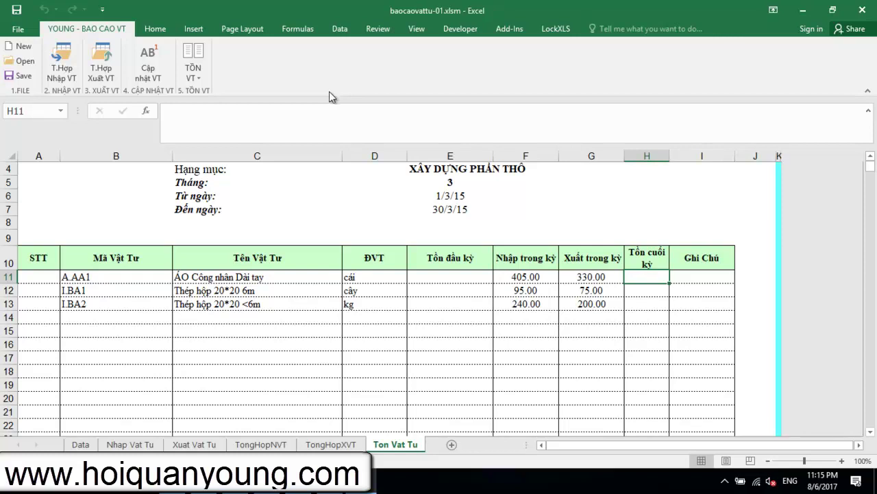
{"action": "left_click", "coordinate": [456, 288]}
{"action": "left_click", "coordinate": [449, 183]}
{"action": "mouse_move", "coordinate": [447, 278]}
{"action": "left_mouse_down"}
{"action": "mouse_move", "coordinate": [447, 310]}
{"action": "mouse_move", "coordinate": [446, 288]}
{"action": "left_mouse_up"}
{"action": "left_click", "coordinate": [449, 278]}
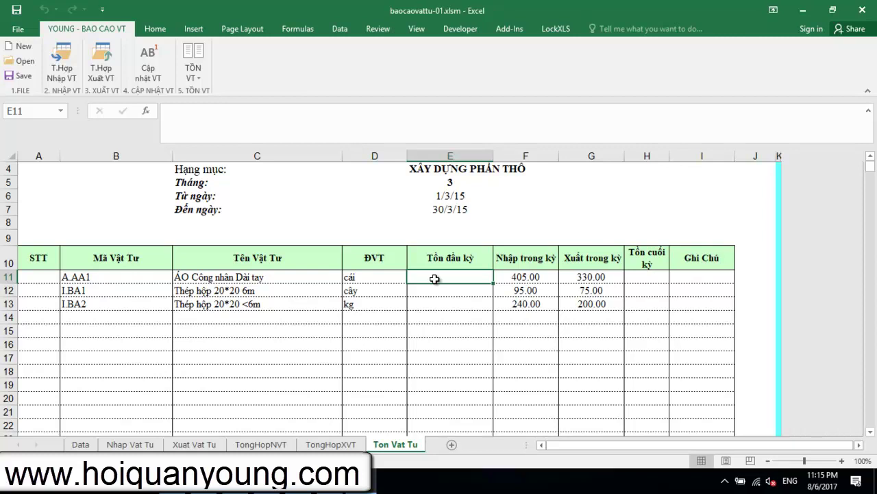
- Check the Lấy Tồn ĐK option for the opening stock and save the report workbook
{"action": "left_click", "coordinate": [203, 78]}
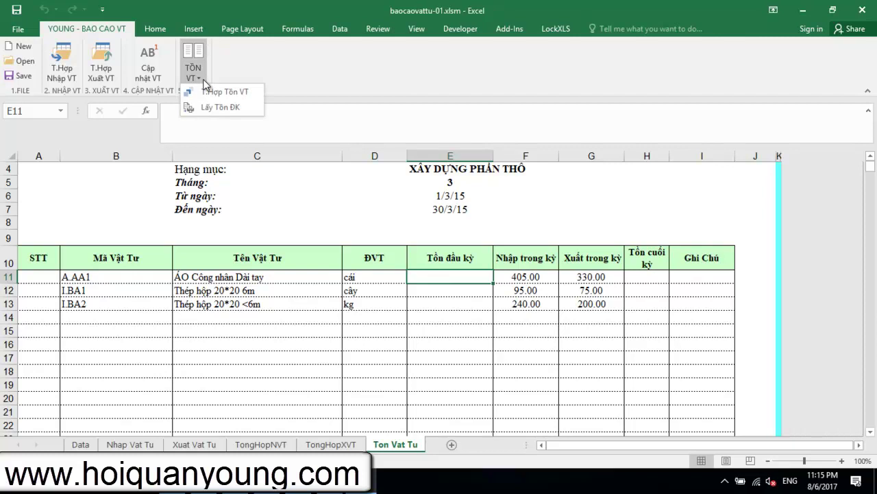
{"action": "left_click", "coordinate": [257, 106]}
{"action": "left_click", "coordinate": [14, 14]}
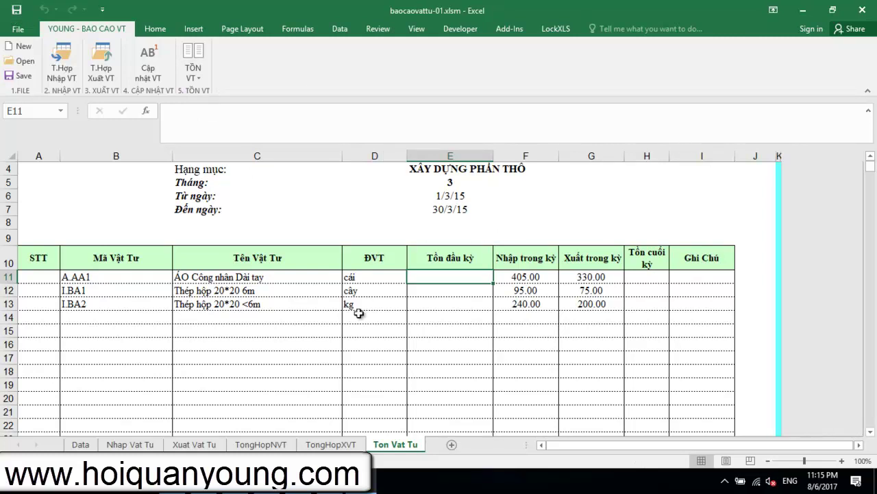
- On the Nhap Vat Tu sheet, open the material picker for cell E16, browse the codes starting with I. and cancel
{"action": "left_click", "coordinate": [147, 445]}
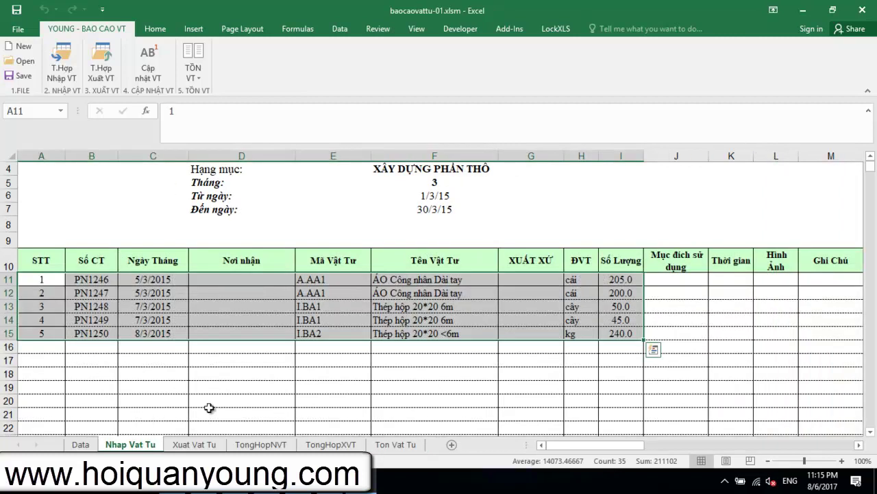
{"action": "left_click", "coordinate": [243, 387]}
{"action": "scroll", "coordinate": [303, 354], "scroll_direction": "down", "scroll_amount": 2}
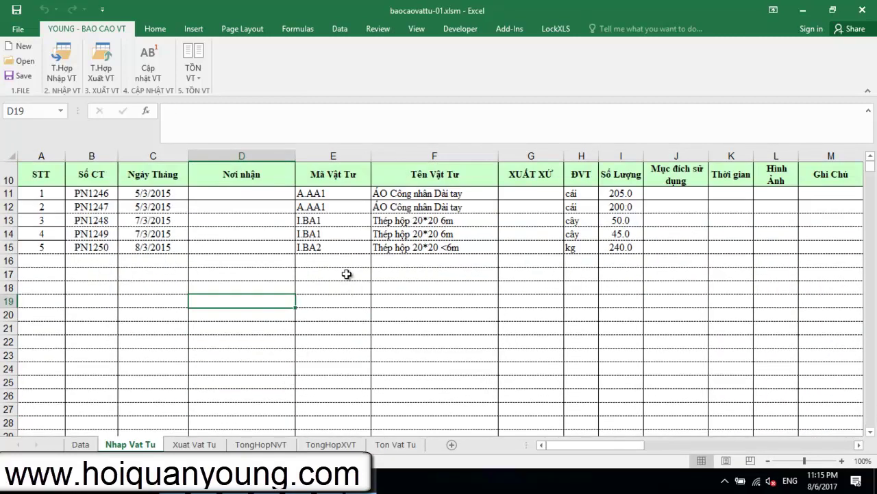
{"action": "scroll", "coordinate": [345, 275], "scroll_direction": "up", "scroll_amount": 1}
{"action": "left_click", "coordinate": [337, 307]}
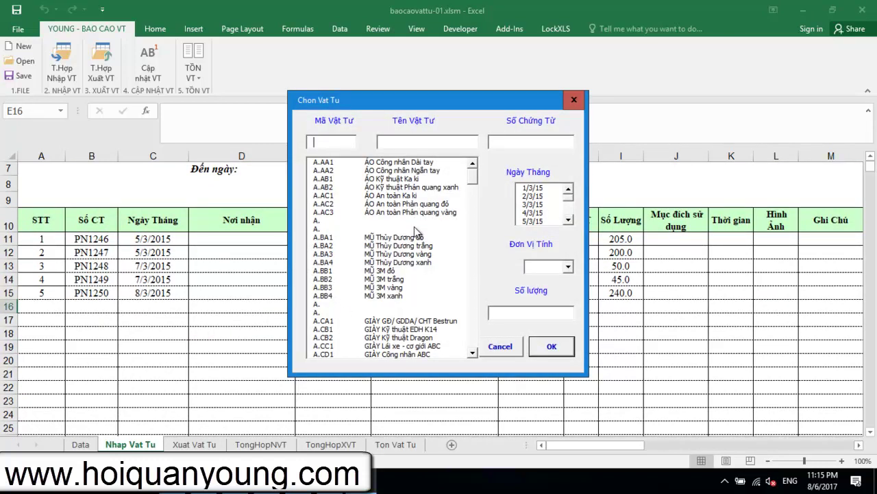
{"action": "type", "text": "I."}
{"action": "left_click_drag", "start_coordinate": [466, 198], "coordinate": [449, 241]}
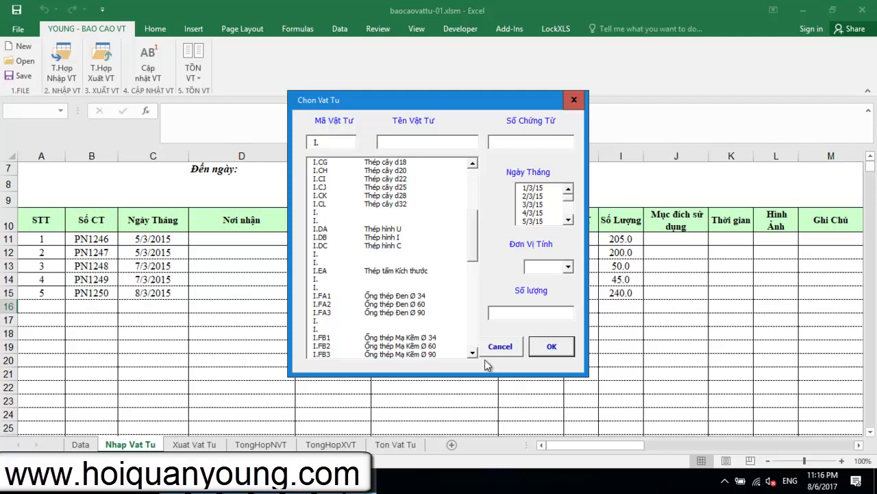
{"action": "left_click", "coordinate": [504, 348]}
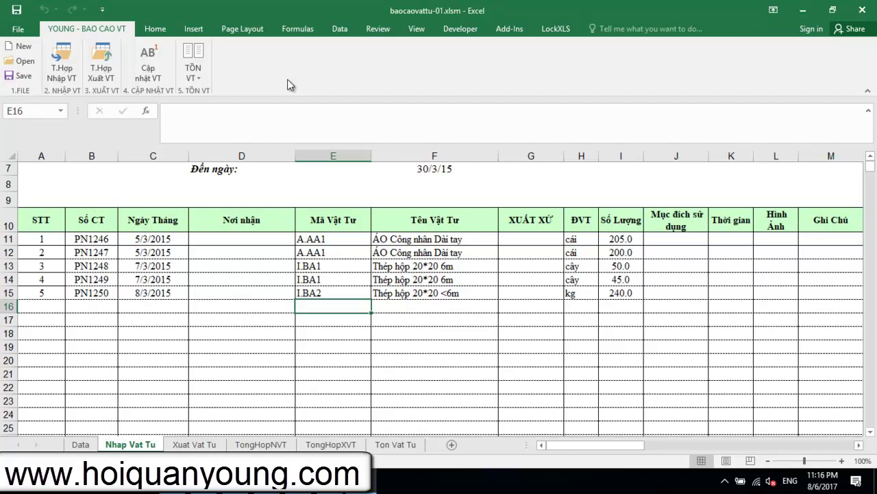
- Save the workbook, switch to the HDSD-YOUNG MAT 2017 guide in Foxit Phantom and underline item 2 about updating the material system
{"action": "left_click", "coordinate": [17, 9]}
{"action": "left_click", "coordinate": [380, 484]}
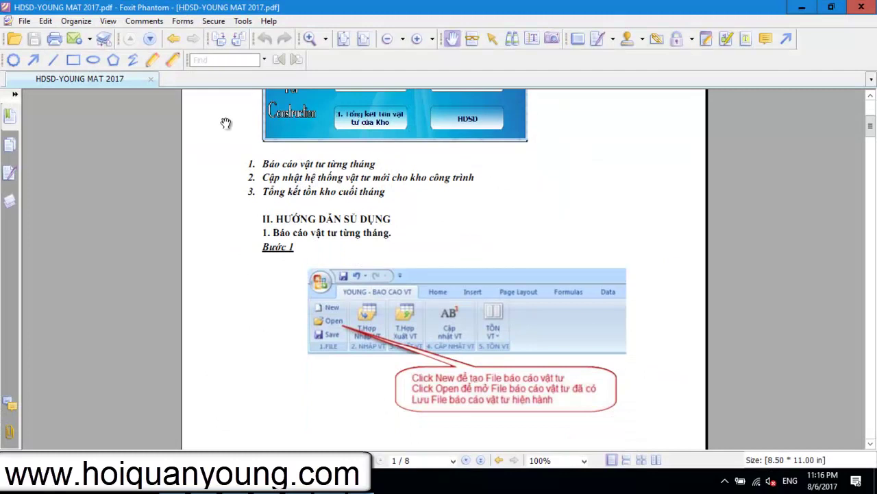
{"action": "left_click", "coordinate": [54, 61]}
{"action": "left_click_drag", "start_coordinate": [252, 182], "coordinate": [496, 185]}
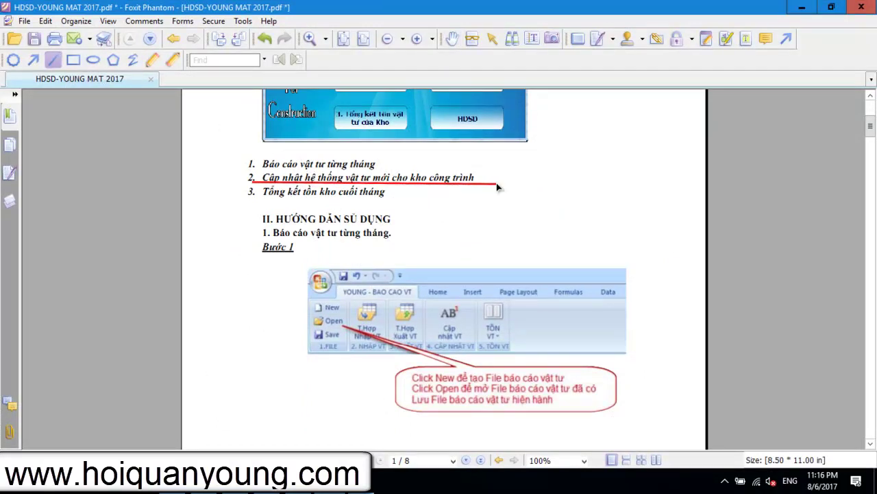
{"action": "left_click", "coordinate": [493, 186]}
{"action": "scroll", "coordinate": [418, 298], "scroll_direction": "down", "scroll_amount": 10}
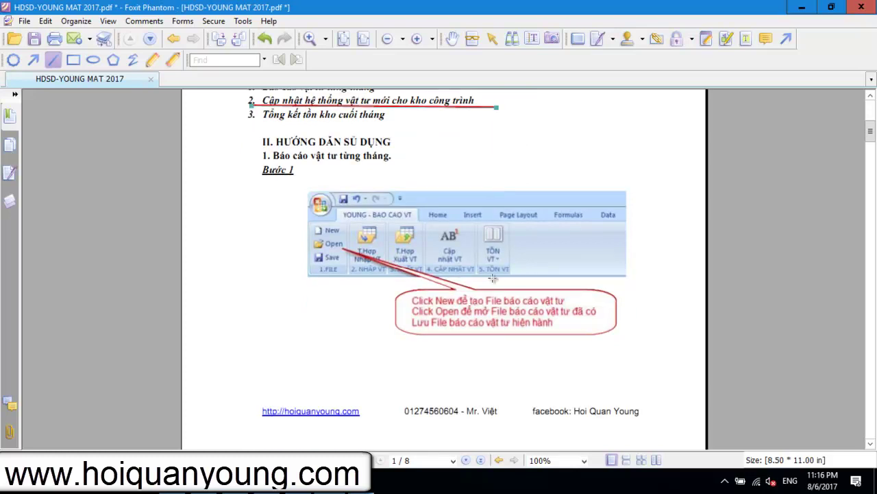
- Close the baocaovattu-01.xlsm workbook and the PDF user guide to return to the desktop
{"action": "key", "text": "alt+Tab"}
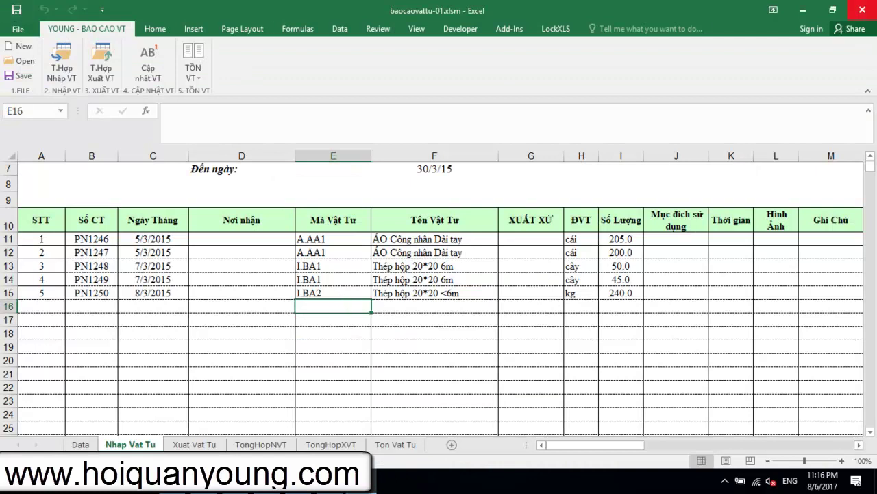
{"action": "left_click", "coordinate": [868, 13]}
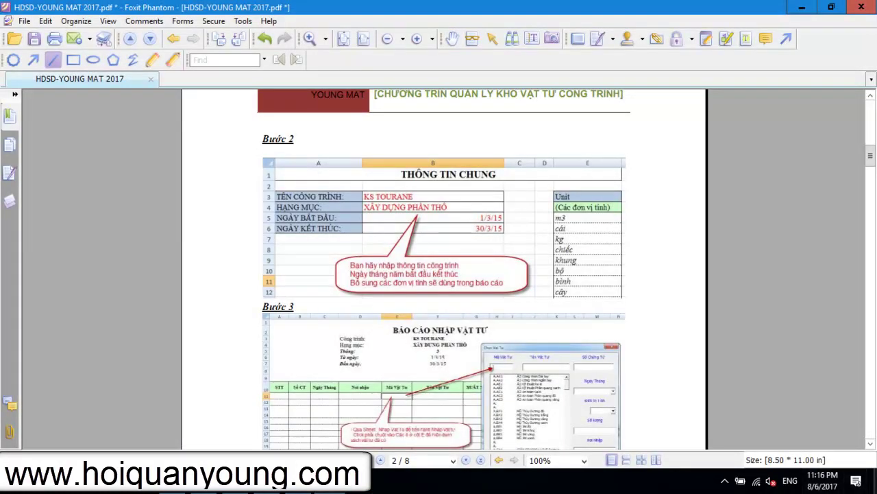
{"action": "left_click", "coordinate": [869, 7]}
{"action": "left_click", "coordinate": [317, 249]}
{"action": "left_click", "coordinate": [264, 218]}
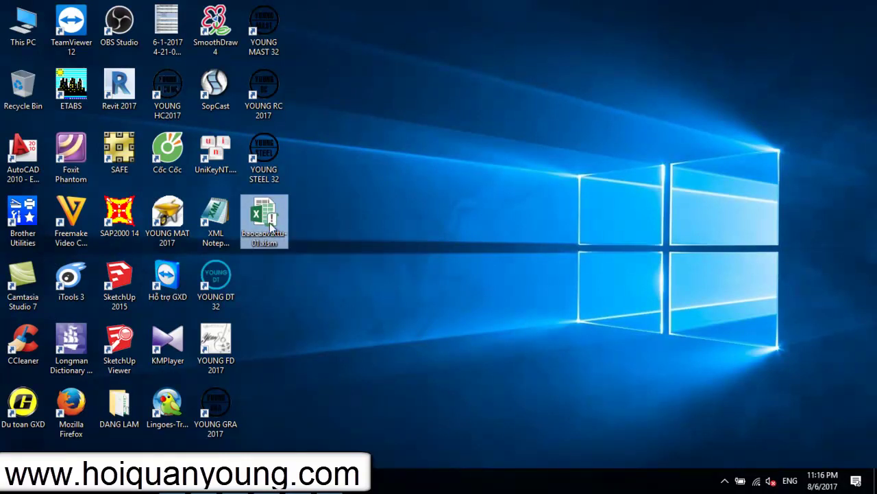
{"action": "left_click", "coordinate": [363, 288]}
- Start YOUNG MAT 2017 and create the material code adjustment workbook as MaVT.xlsm on the Desktop, with its window maximized
{"action": "double_click", "coordinate": [167, 218]}
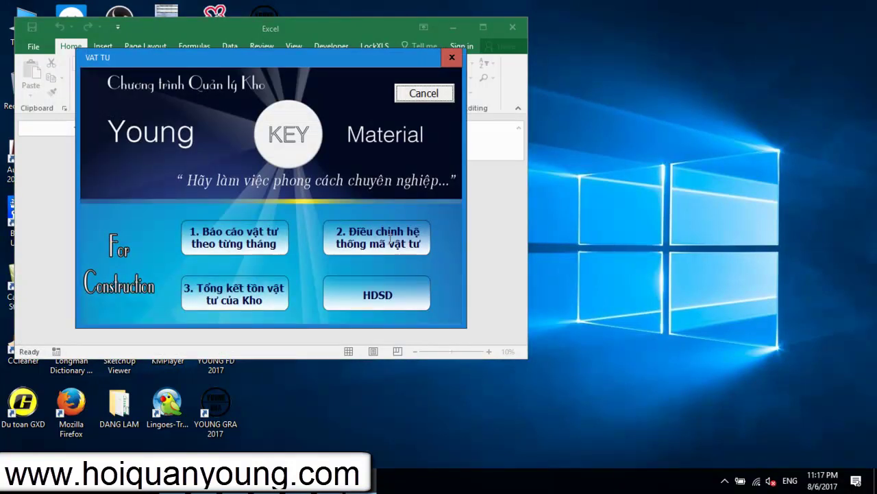
{"action": "left_click", "coordinate": [391, 240]}
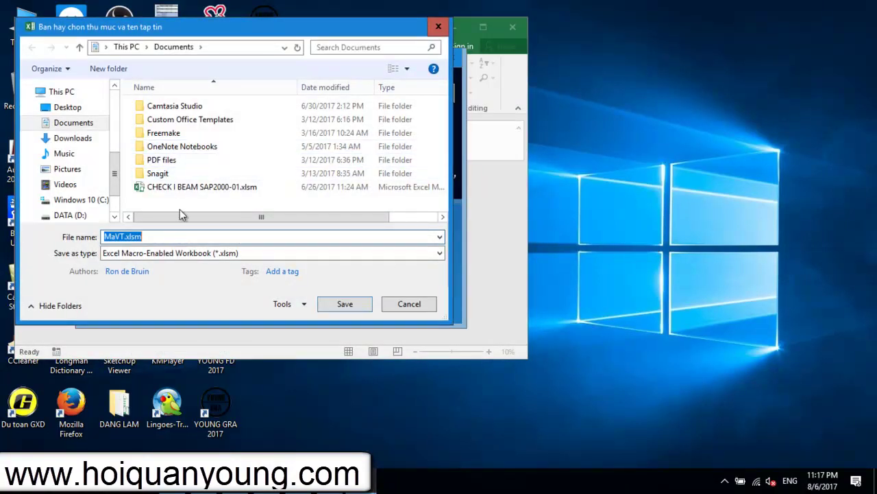
{"action": "left_click_drag", "start_coordinate": [114, 176], "coordinate": [114, 112]}
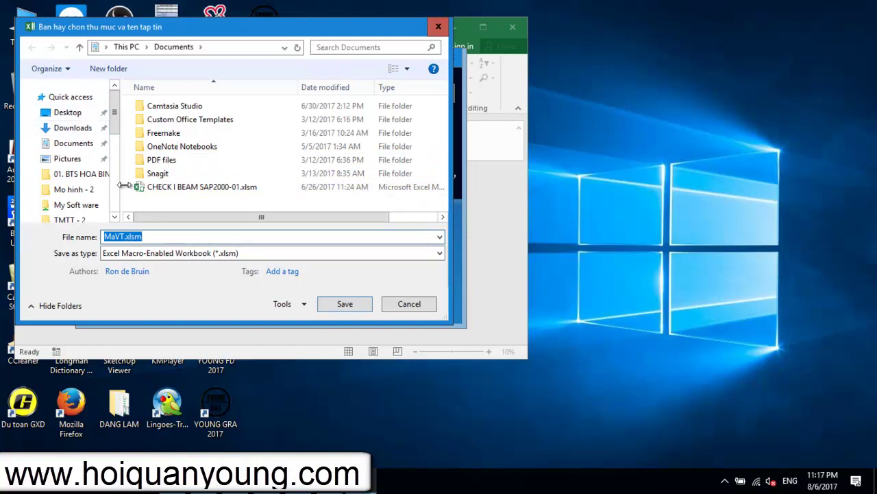
{"action": "left_click", "coordinate": [61, 112]}
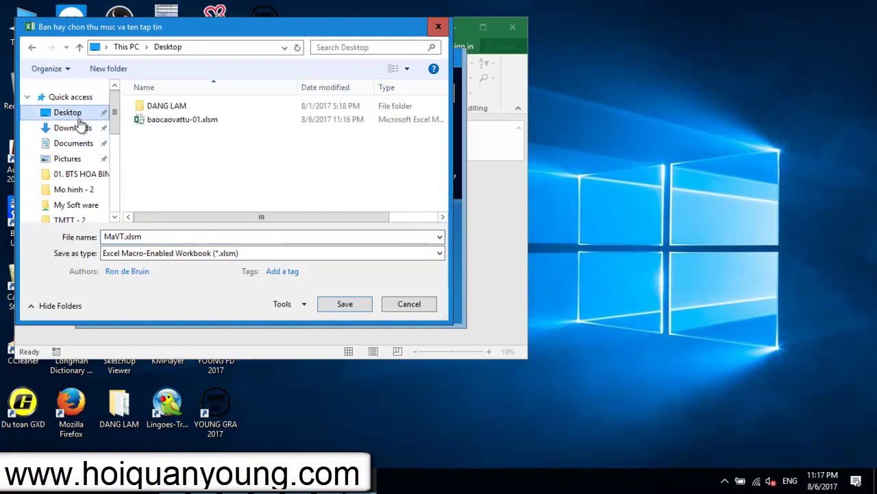
{"action": "left_click", "coordinate": [343, 303]}
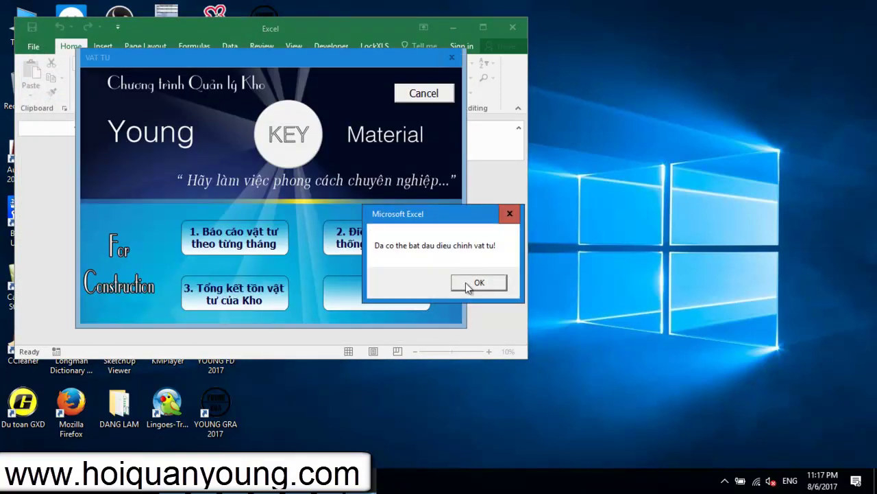
{"action": "left_click", "coordinate": [478, 283]}
{"action": "left_click", "coordinate": [485, 28]}
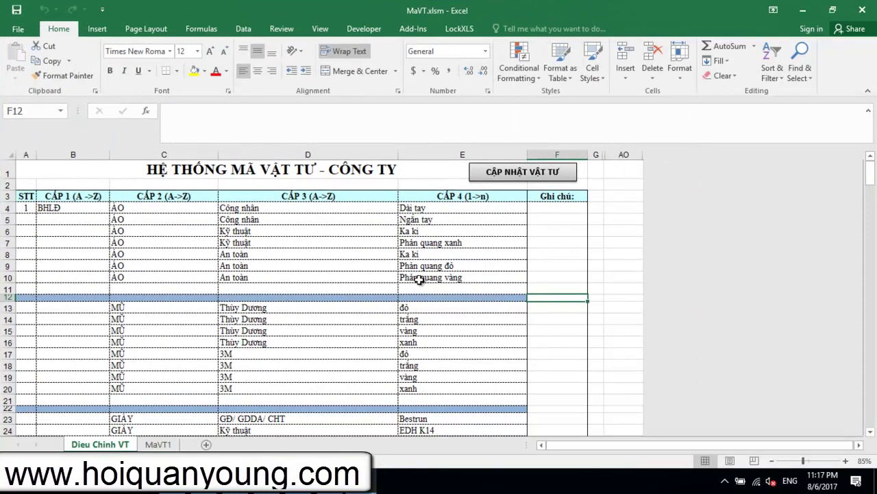
- Examine the CẤP 1 to CẤP 4 material levels on the Dieu Chinh VT sheet down to the VẬT LIỆU XÂY DỰNG group
{"action": "left_click_drag", "start_coordinate": [439, 208], "coordinate": [439, 263]}
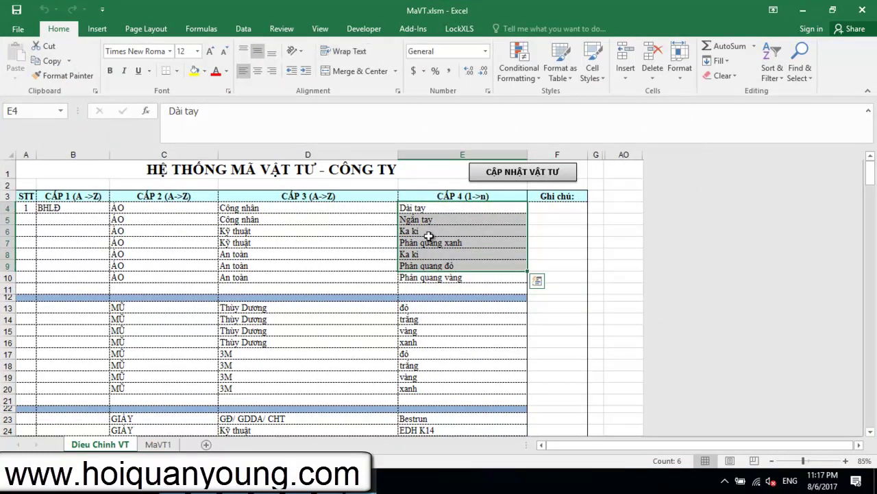
{"action": "left_click_drag", "start_coordinate": [308, 211], "coordinate": [305, 276]}
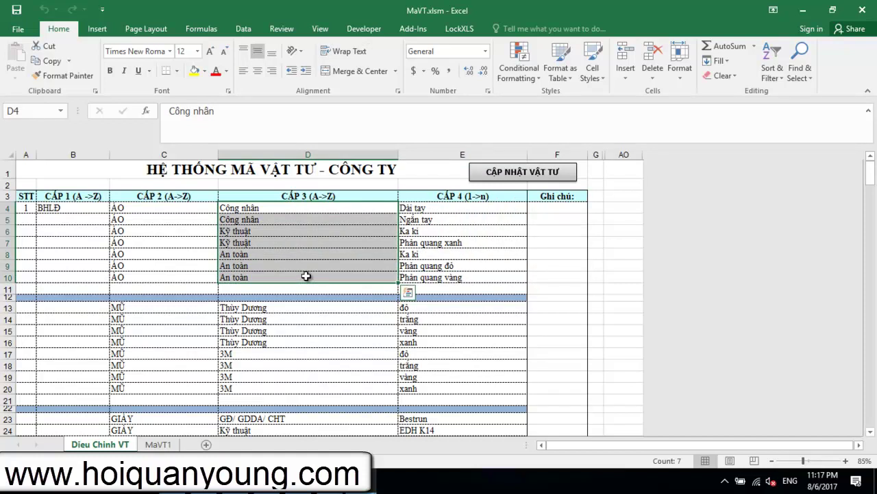
{"action": "scroll", "coordinate": [306, 276], "scroll_direction": "down", "scroll_amount": 4}
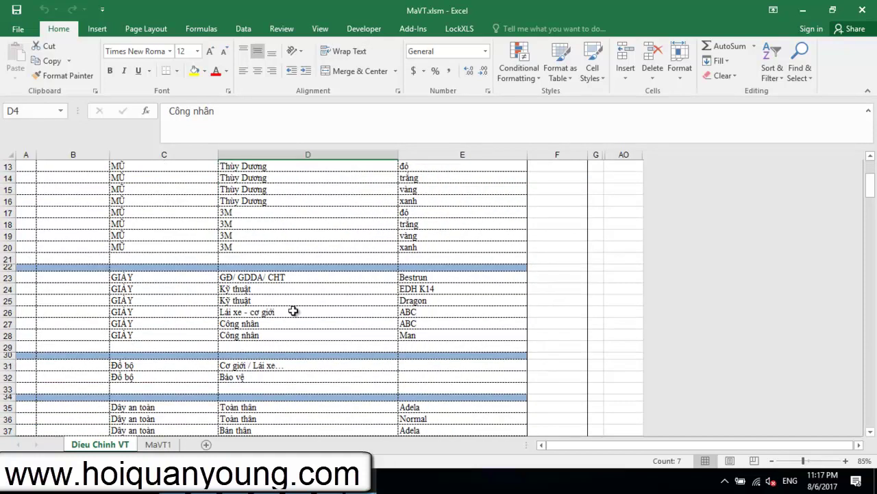
{"action": "scroll", "coordinate": [292, 311], "scroll_direction": "down", "scroll_amount": 2}
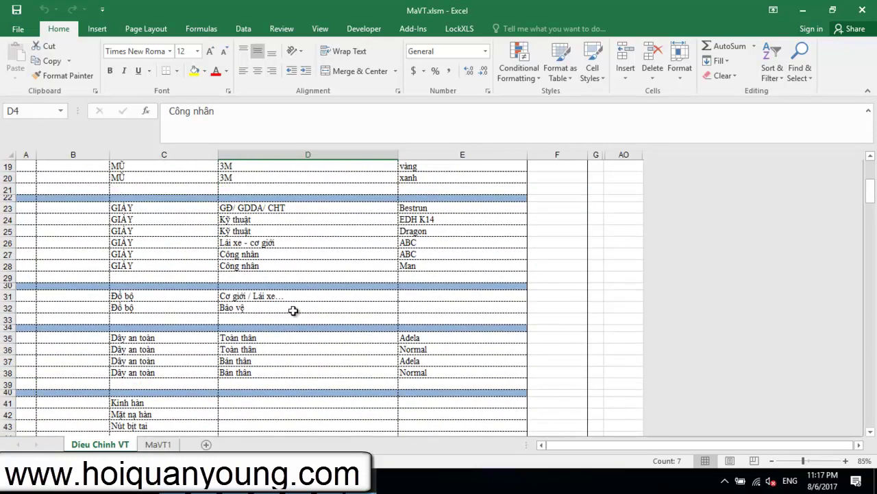
{"action": "scroll", "coordinate": [293, 311], "scroll_direction": "down", "scroll_amount": 11}
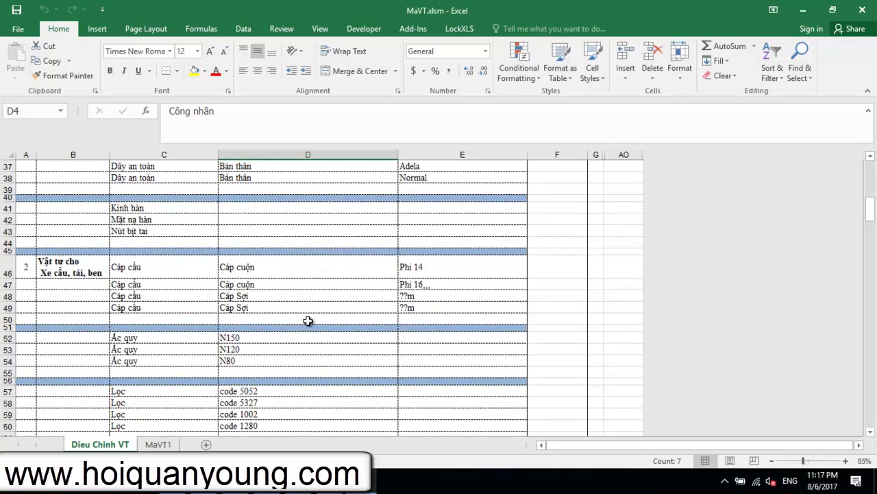
{"action": "scroll", "coordinate": [307, 321], "scroll_direction": "down", "scroll_amount": 7}
{"action": "left_click_drag", "start_coordinate": [869, 245], "coordinate": [865, 353]}
{"action": "scroll", "coordinate": [359, 324], "scroll_direction": "down", "scroll_amount": 7}
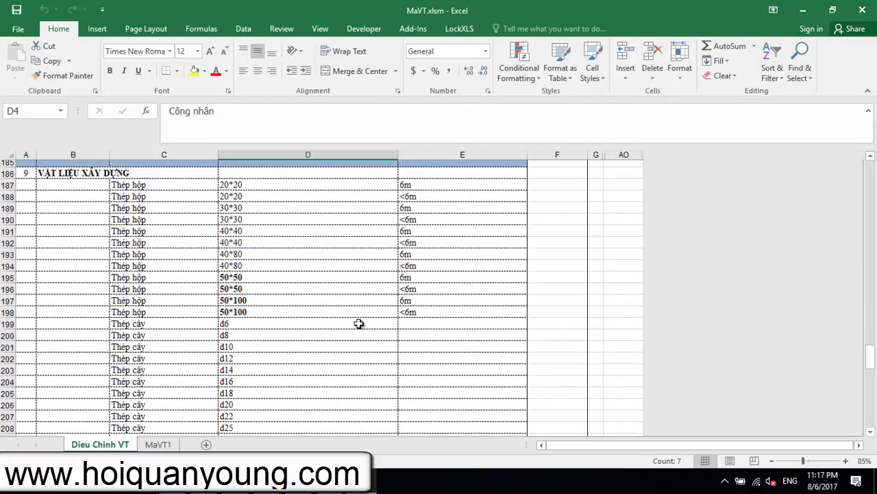
- Insert a new row at row 216, below the last Thép hình entry
{"action": "scroll", "coordinate": [359, 324], "scroll_direction": "down", "scroll_amount": 3}
{"action": "left_click", "coordinate": [150, 244]}
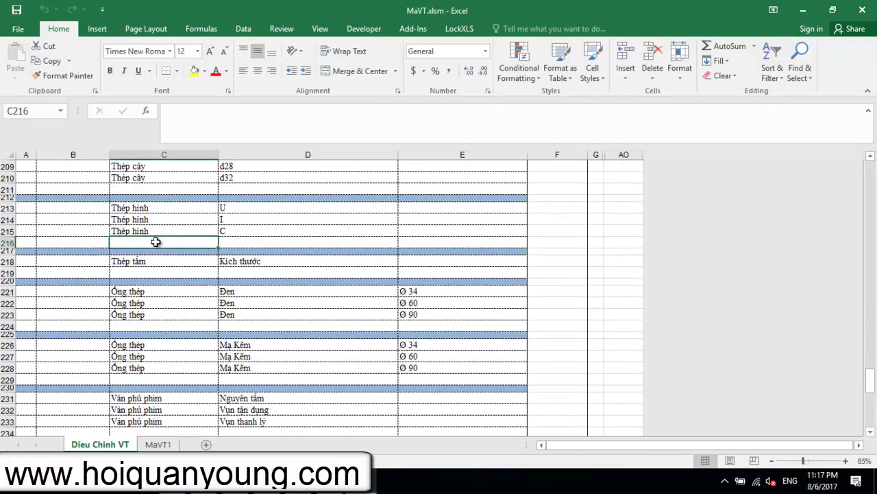
{"action": "left_click", "coordinate": [17, 244]}
{"action": "right_click", "coordinate": [17, 244]}
{"action": "left_click", "coordinate": [61, 329]}
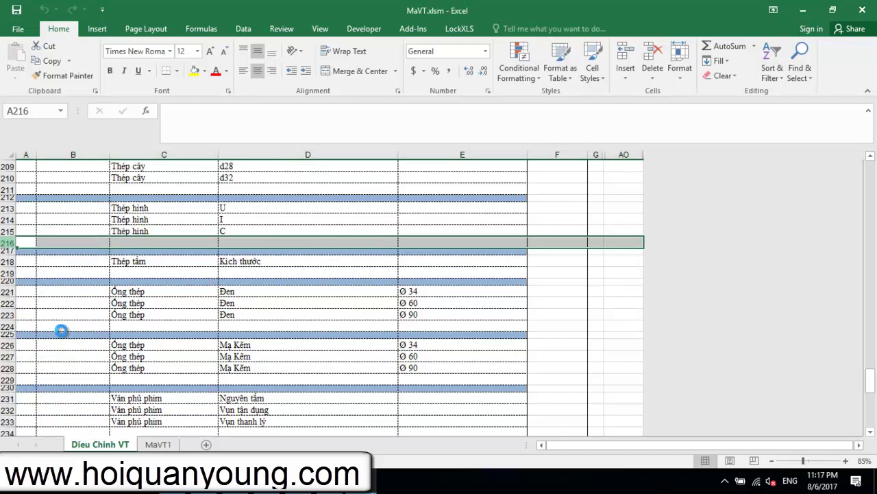
- Fill row 216 with Thép hình as the CẤP 2 name and V as the CẤP 3 value
{"action": "left_click", "coordinate": [167, 244]}
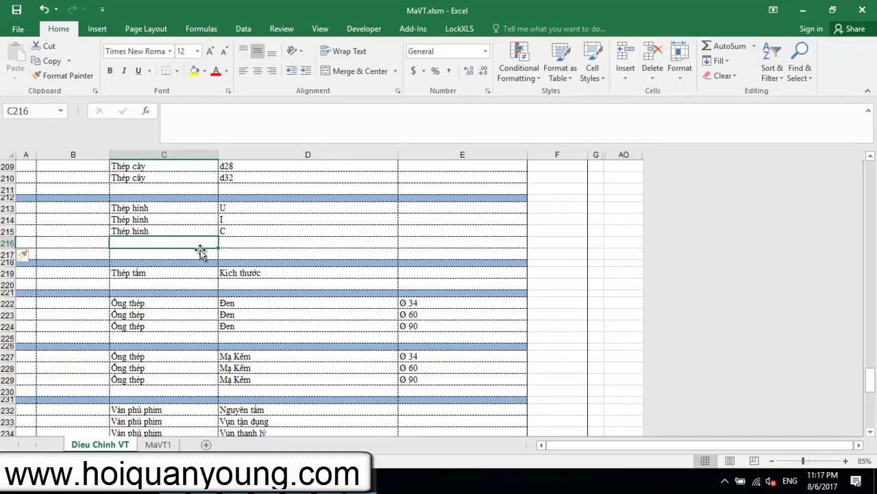
{"action": "key", "text": "ctrl+d"}
{"action": "left_click", "coordinate": [260, 242]}
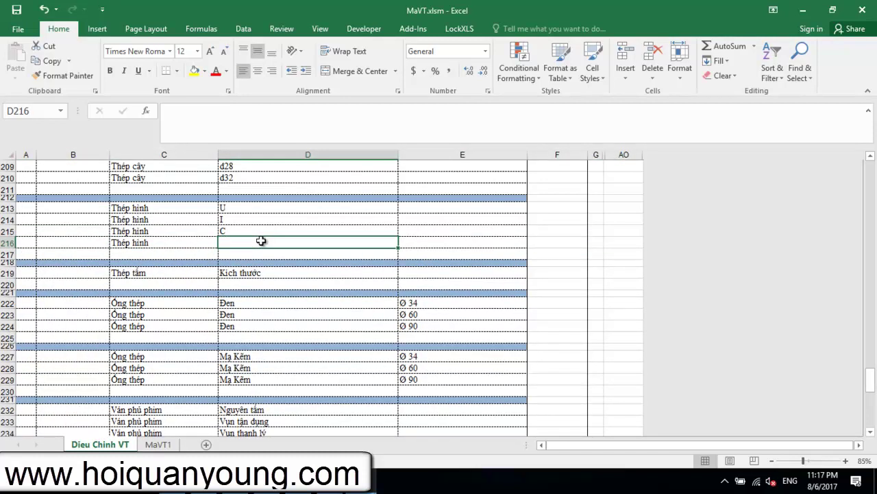
{"action": "type", "text": "v"}
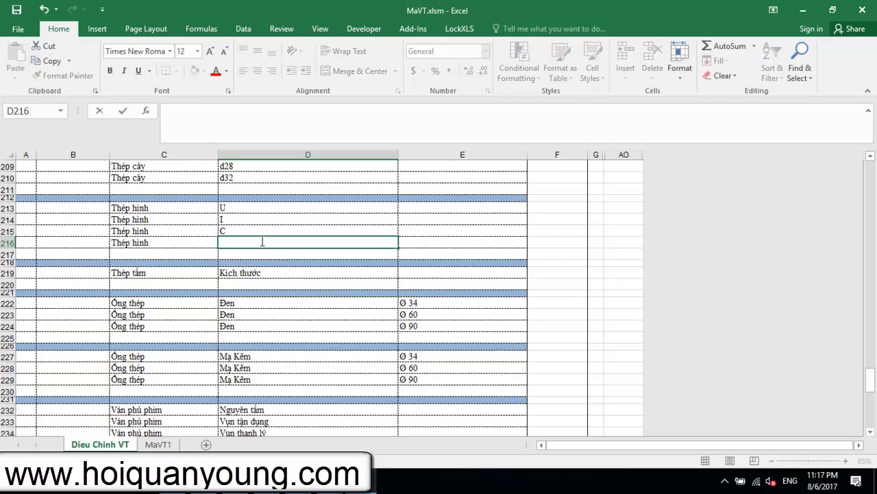
{"action": "key", "text": "Tab"}
- Regenerate the company material code list with CẬP NHẬT VẬT TƯ
{"action": "scroll", "coordinate": [261, 241], "scroll_direction": "up", "scroll_amount": 5}
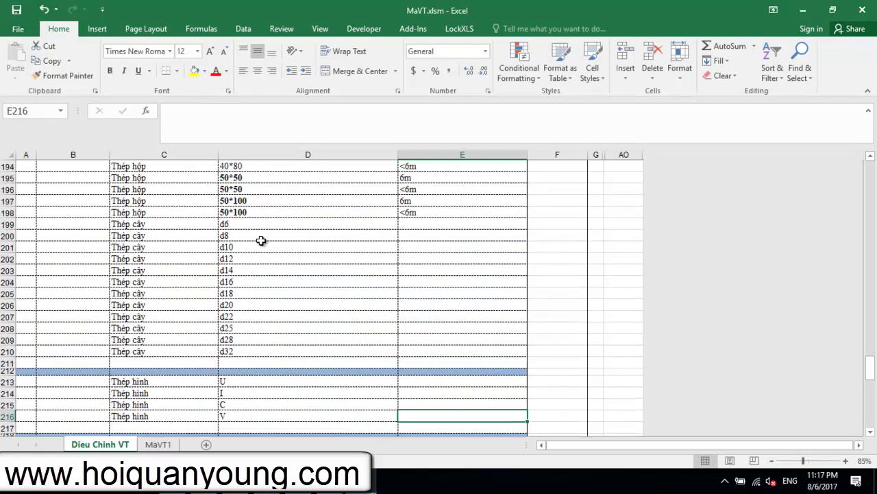
{"action": "left_click_drag", "start_coordinate": [869, 359], "coordinate": [868, 164]}
{"action": "left_click", "coordinate": [515, 173]}
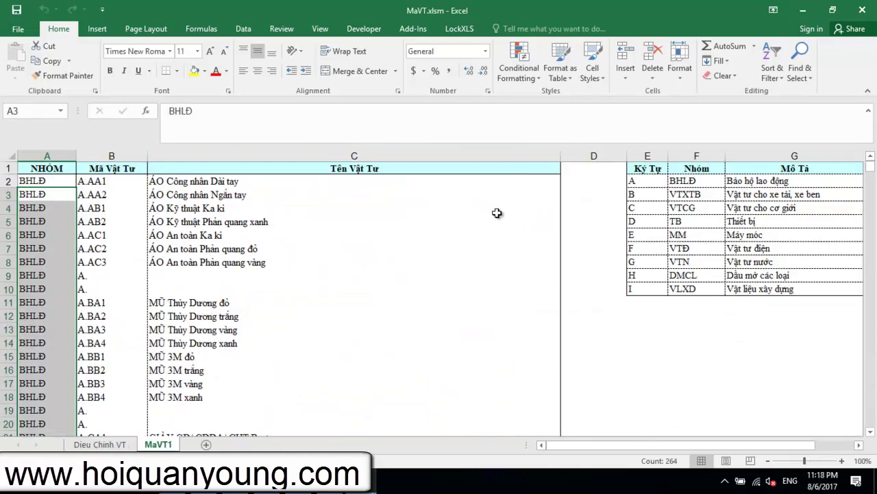
- Examine the material codes and names on the MaVT1 sheet, along with the group letter, abbreviation and description table
{"action": "left_click_drag", "start_coordinate": [191, 195], "coordinate": [177, 371]}
{"action": "left_click_drag", "start_coordinate": [101, 181], "coordinate": [86, 373]}
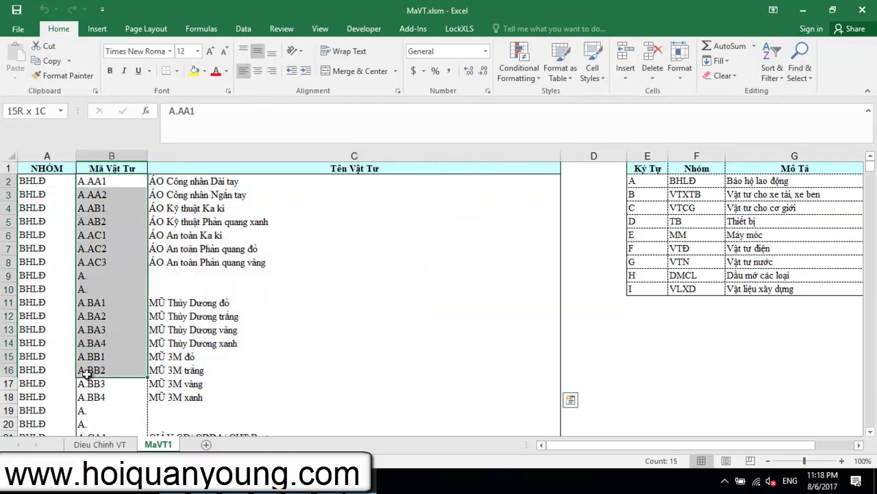
{"action": "left_click", "coordinate": [105, 303]}
{"action": "left_click", "coordinate": [110, 185]}
{"action": "left_click_drag", "start_coordinate": [110, 185], "coordinate": [110, 330]}
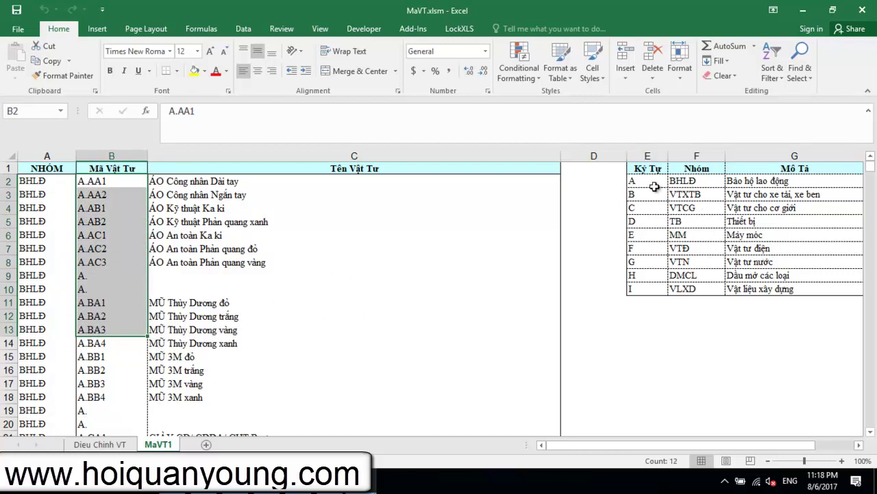
{"action": "left_click", "coordinate": [655, 184]}
{"action": "left_click", "coordinate": [745, 185]}
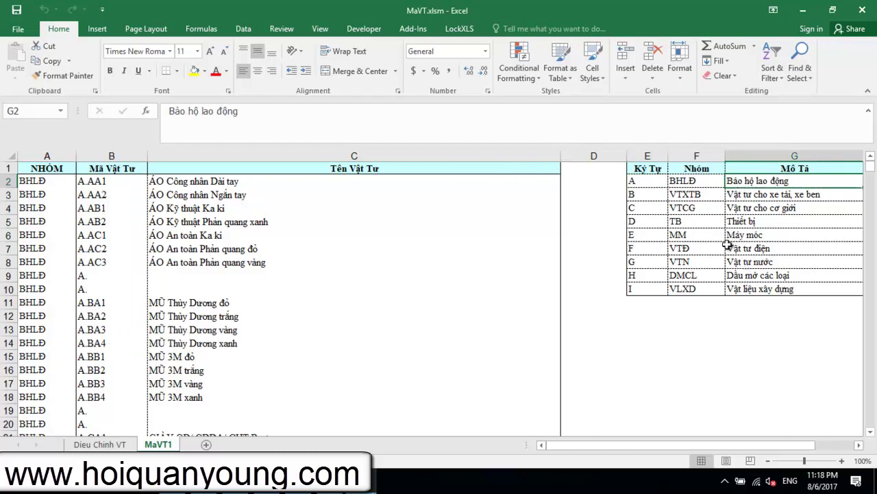
- Review the letter, abbreviation and description of each material group from B (VTXTB) through I (VLXD) in the group table
{"action": "left_click", "coordinate": [656, 196]}
{"action": "left_click", "coordinate": [701, 197]}
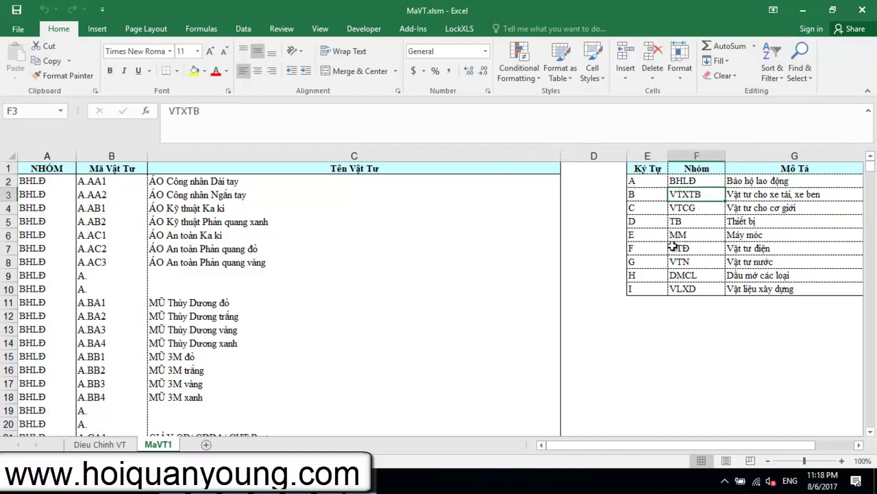
{"action": "left_click", "coordinate": [756, 194]}
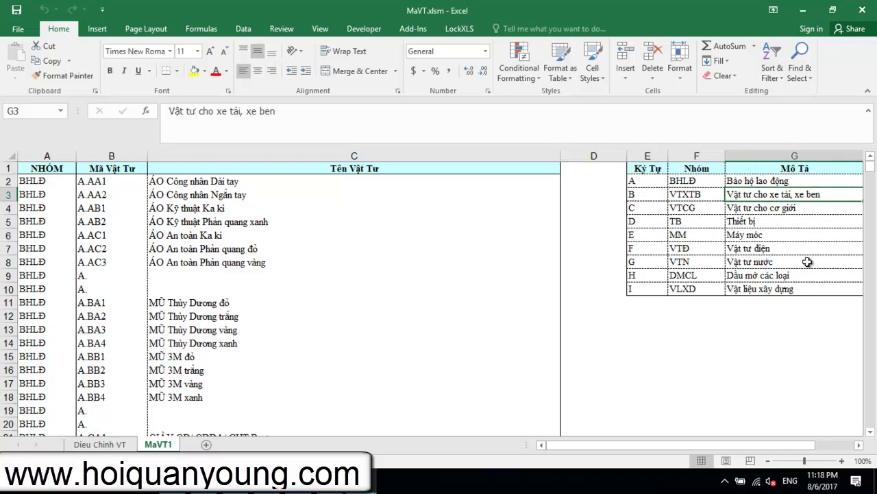
{"action": "left_click", "coordinate": [648, 210]}
{"action": "left_click", "coordinate": [708, 210]}
{"action": "left_click", "coordinate": [758, 215]}
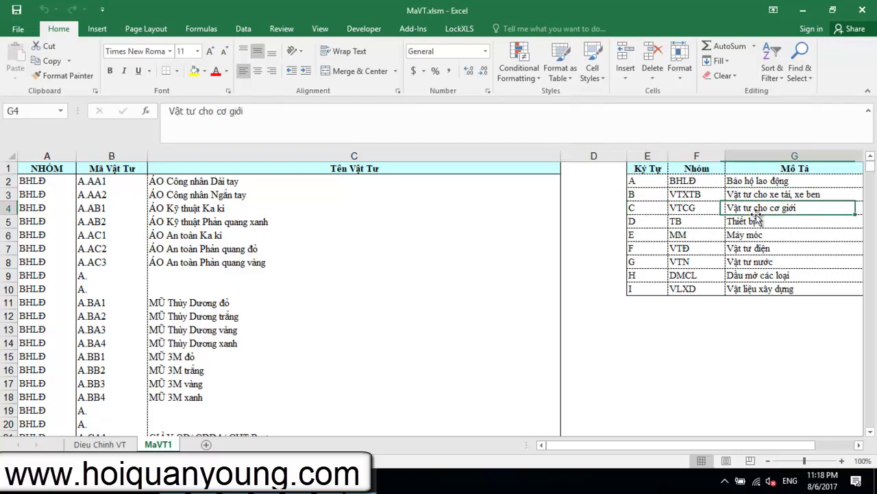
{"action": "left_click", "coordinate": [644, 221]}
{"action": "left_click", "coordinate": [765, 223]}
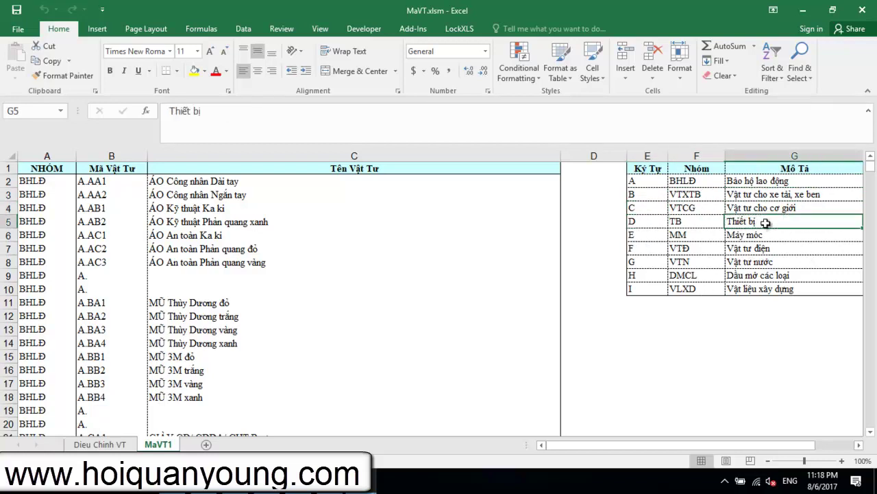
{"action": "left_click", "coordinate": [636, 240]}
{"action": "left_click", "coordinate": [765, 240]}
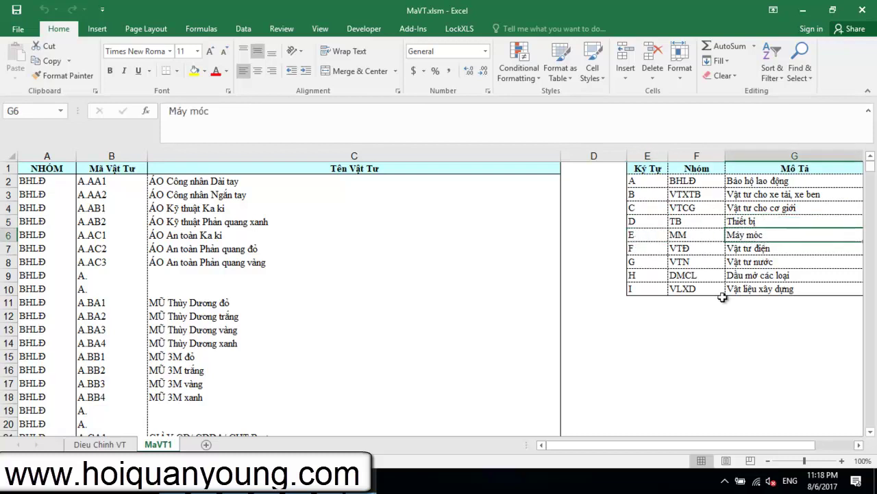
{"action": "left_click", "coordinate": [637, 253]}
{"action": "left_click", "coordinate": [774, 255]}
{"action": "left_click", "coordinate": [643, 261]}
{"action": "left_click", "coordinate": [743, 261]}
{"action": "left_click", "coordinate": [641, 276]}
{"action": "left_click", "coordinate": [767, 276]}
{"action": "left_click", "coordinate": [643, 291]}
{"action": "left_click", "coordinate": [736, 289]}
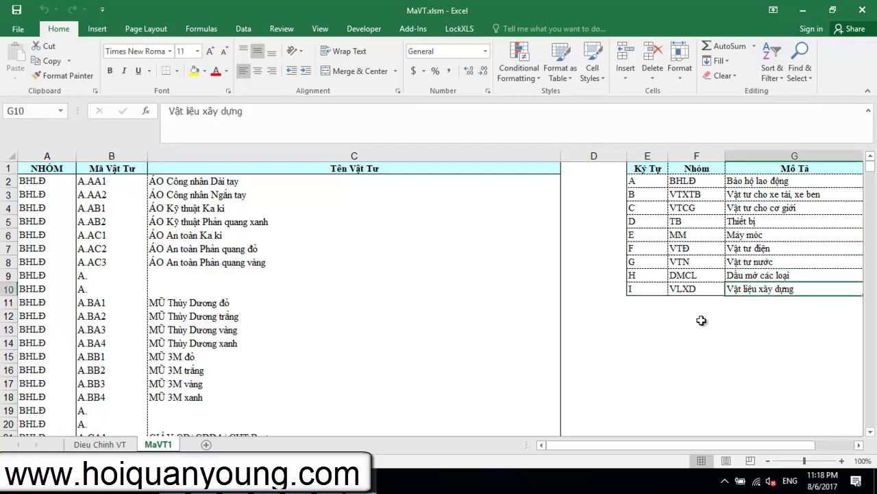
{"action": "mouse_move", "coordinate": [647, 445]}
{"action": "left_mouse_down"}
{"action": "mouse_move", "coordinate": [702, 445]}
{"action": "mouse_move", "coordinate": [655, 444]}
{"action": "left_mouse_up"}
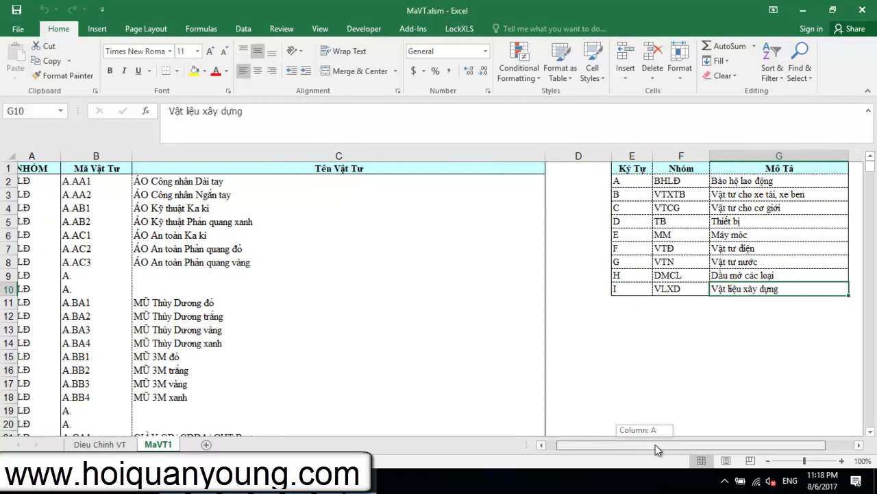
{"action": "left_click_drag", "start_coordinate": [661, 184], "coordinate": [649, 287]}
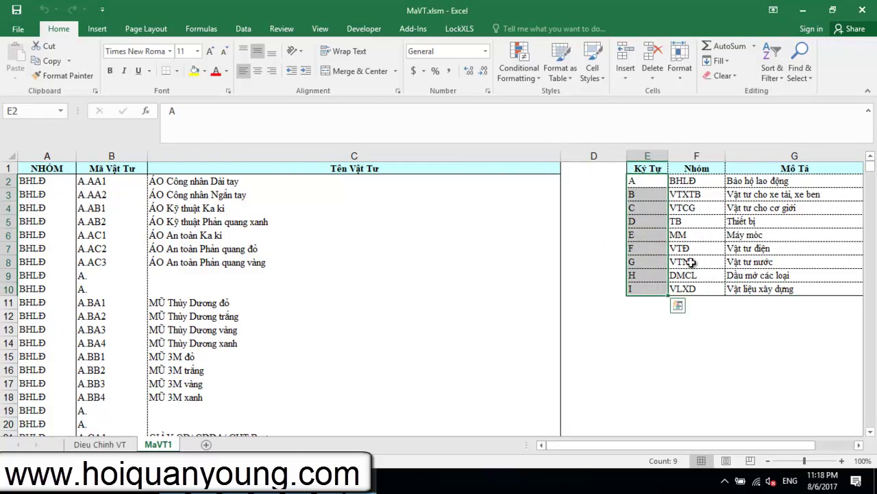
- Check the Thép hình V entry and the neighbouring steel codes in the MaVT1 list, and close the MaVT.xlsm workbook
{"action": "scroll", "coordinate": [208, 267], "scroll_direction": "down", "scroll_amount": 10}
{"action": "scroll", "coordinate": [212, 346], "scroll_direction": "down", "scroll_amount": 6}
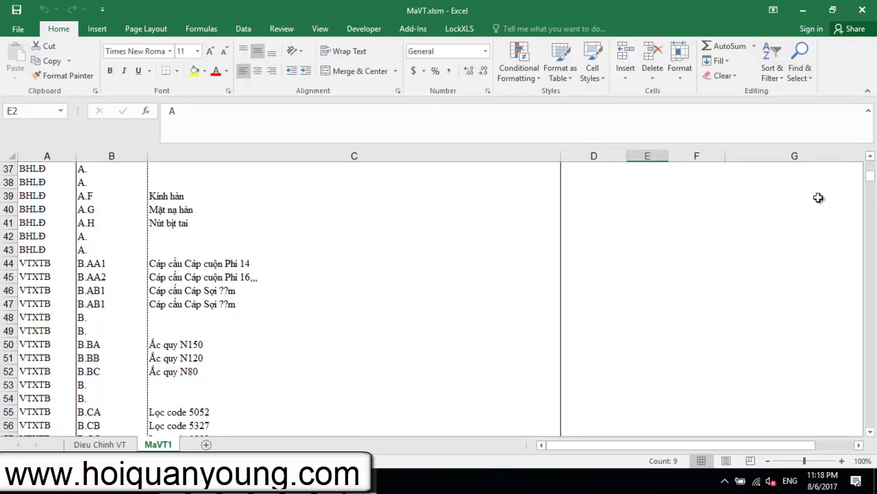
{"action": "left_click_drag", "start_coordinate": [870, 180], "coordinate": [873, 219]}
{"action": "left_click", "coordinate": [226, 343]}
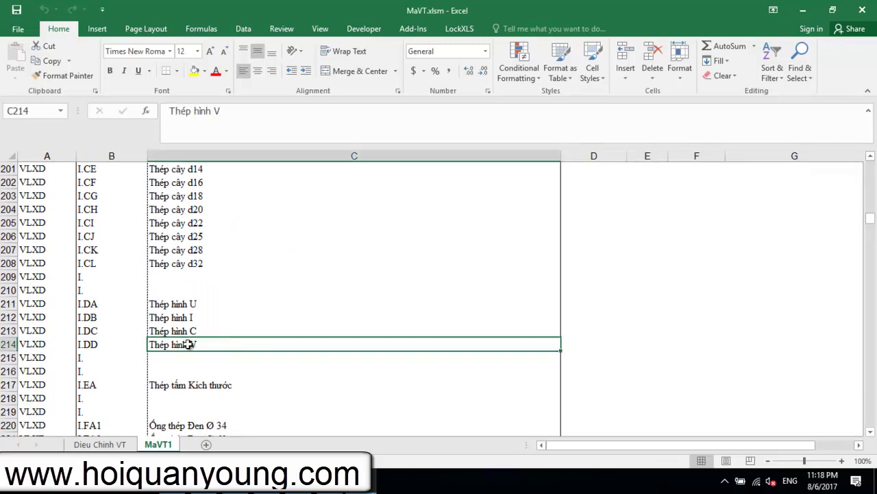
{"action": "scroll", "coordinate": [202, 336], "scroll_direction": "up", "scroll_amount": 5}
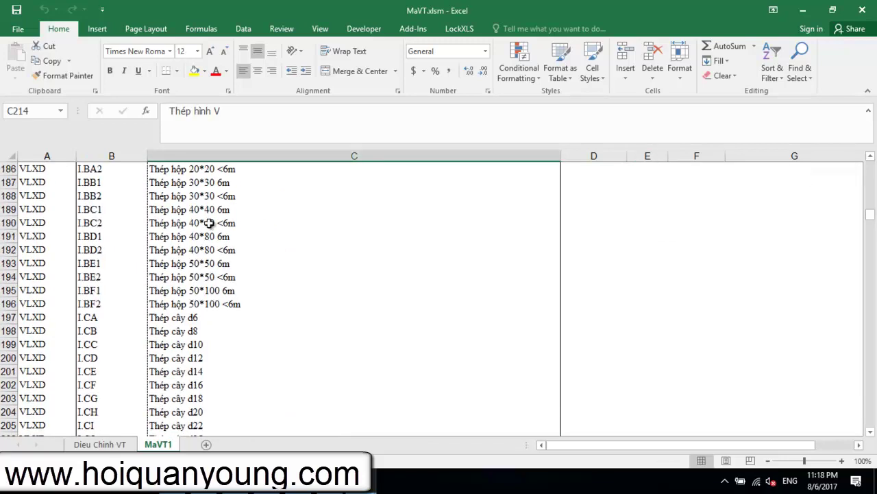
{"action": "left_click", "coordinate": [875, 10]}
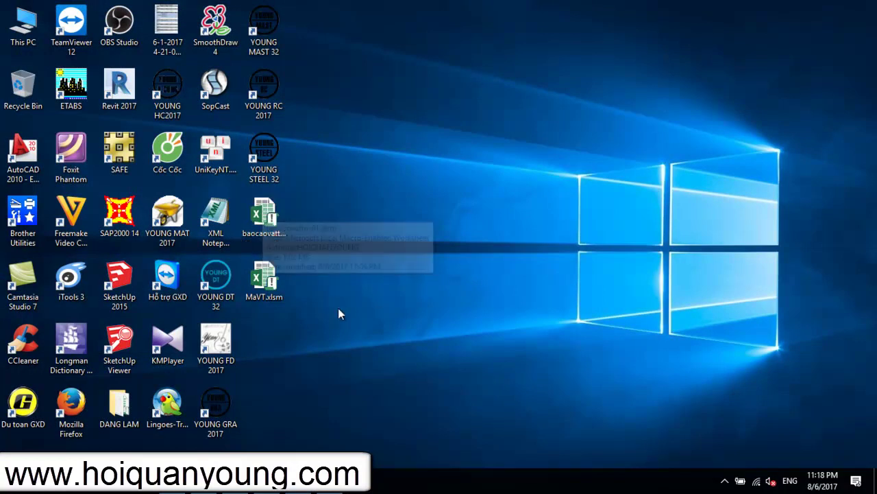
{"action": "right_click", "coordinate": [361, 190]}
{"action": "left_click", "coordinate": [395, 228]}
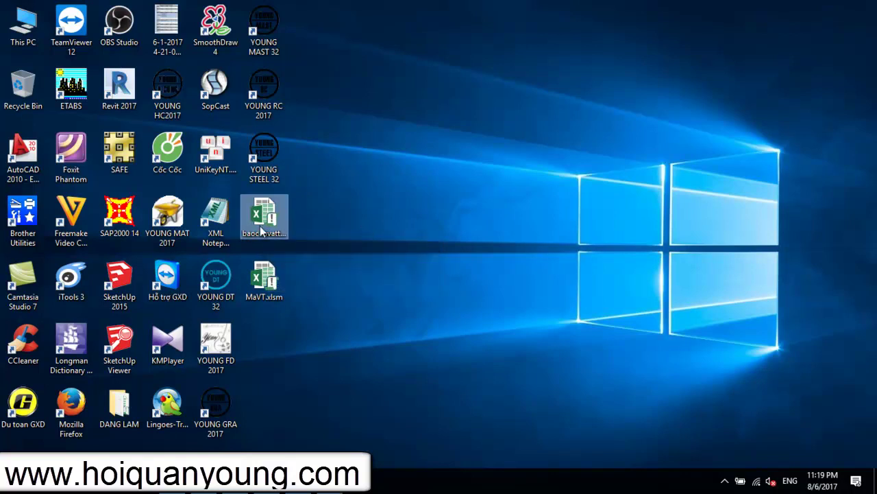
{"action": "left_click", "coordinate": [264, 218]}
{"action": "double_click", "coordinate": [264, 218]}
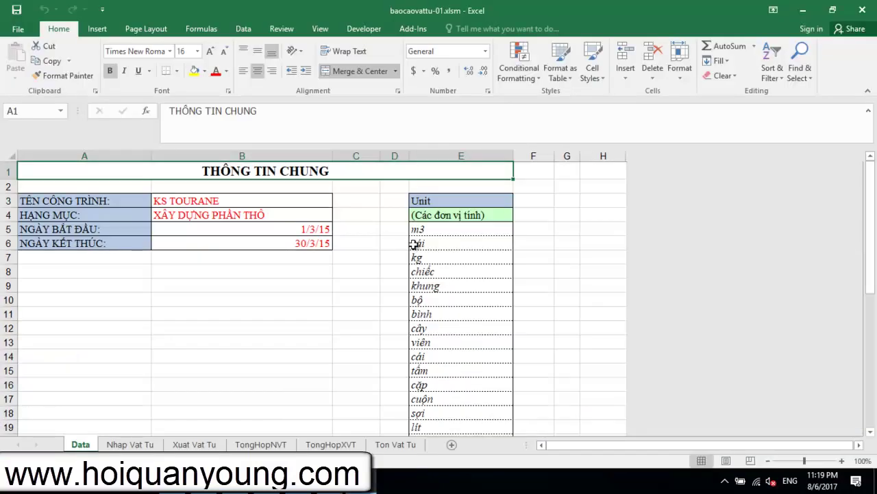
{"action": "left_click", "coordinate": [150, 446]}
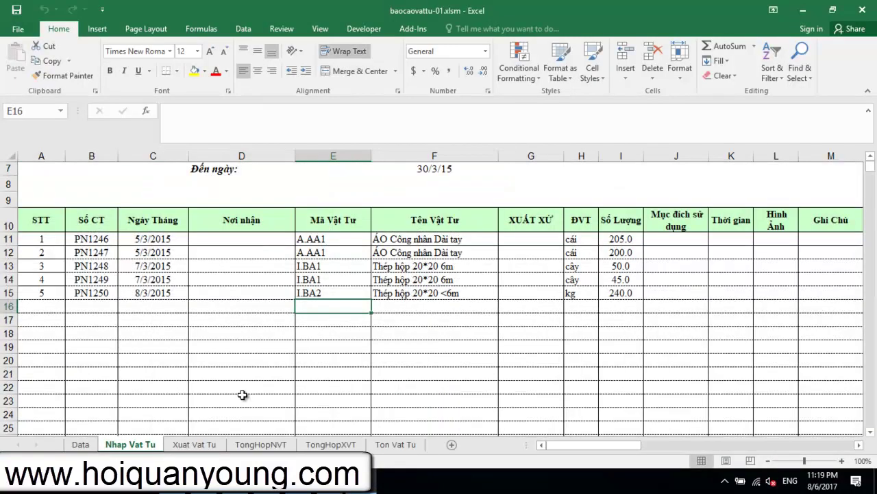
{"action": "left_click", "coordinate": [407, 230]}
{"action": "left_click", "coordinate": [863, 9]}
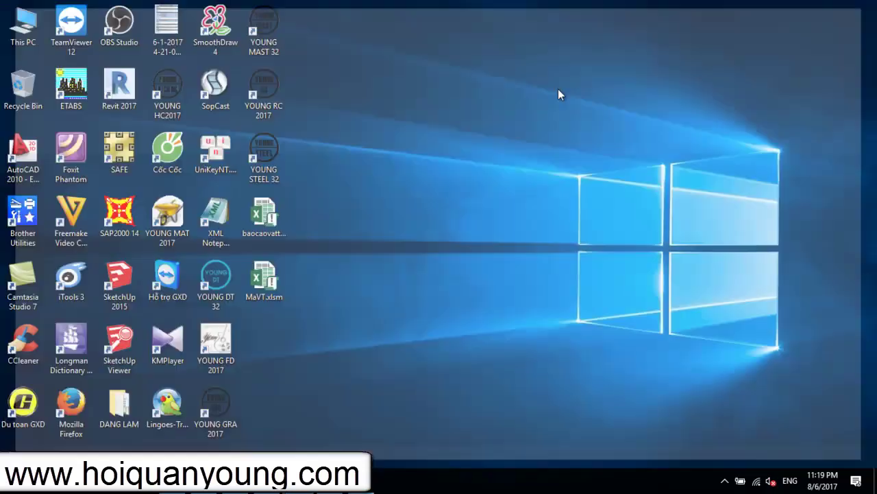
- Launch YOUNG MAT 2017 in its monthly material report mode and open baocaovattu-01.xlsm from the Desktop
{"action": "double_click", "coordinate": [176, 217]}
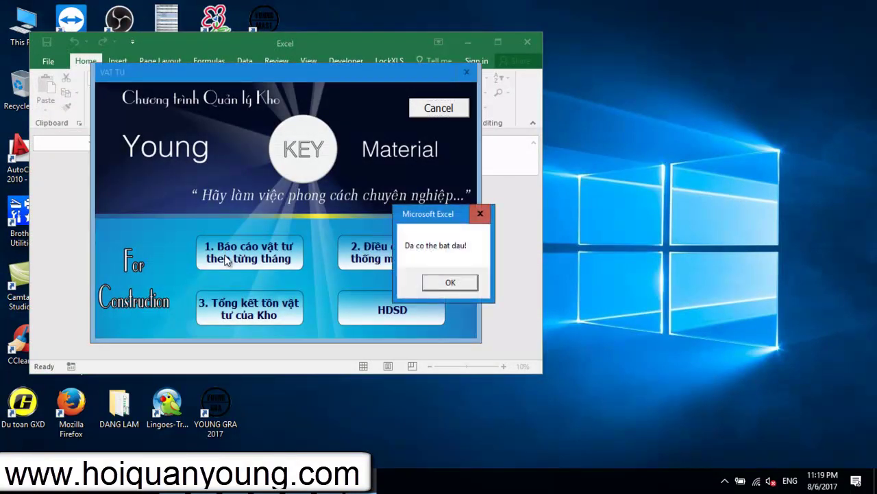
{"action": "left_click", "coordinate": [456, 281]}
{"action": "left_click", "coordinate": [503, 46]}
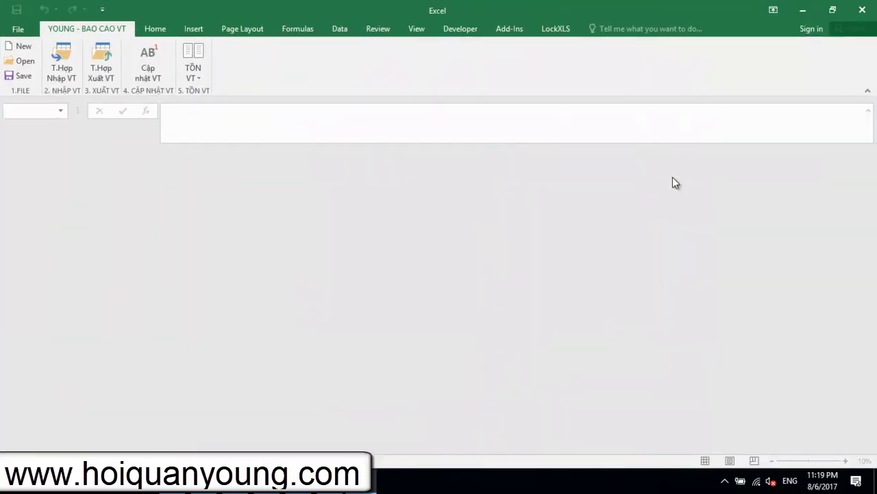
{"action": "left_click", "coordinate": [20, 62]}
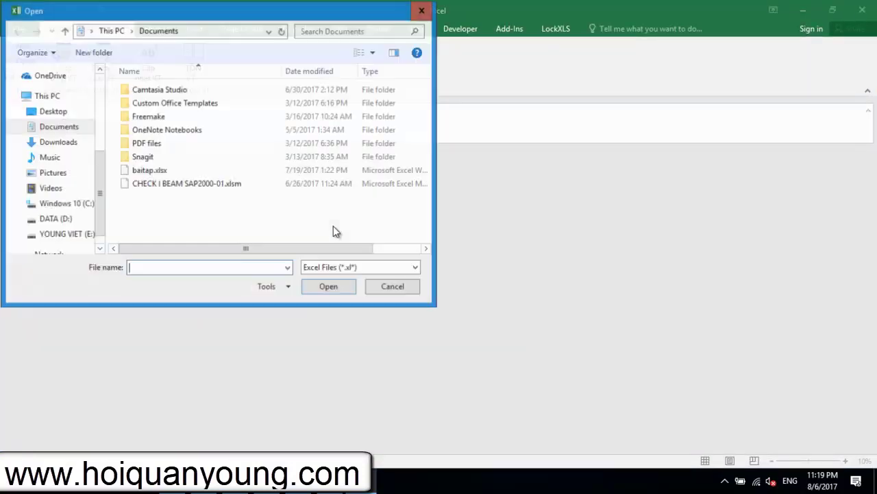
{"action": "left_click", "coordinate": [61, 112]}
{"action": "left_click", "coordinate": [179, 103]}
{"action": "left_click", "coordinate": [329, 288]}
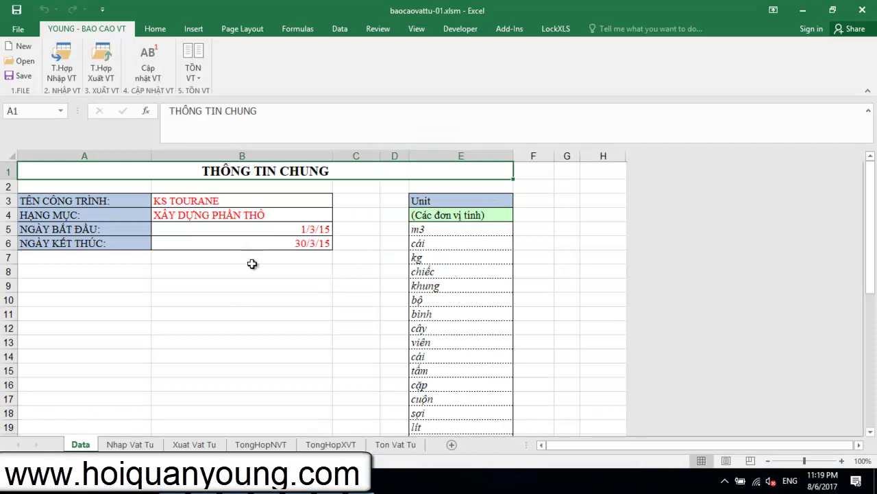
- Look through the material codes starting with I. in the material picker for cell E16 of the Nhap Vat Tu sheet, and dismiss it
{"action": "left_click", "coordinate": [130, 445]}
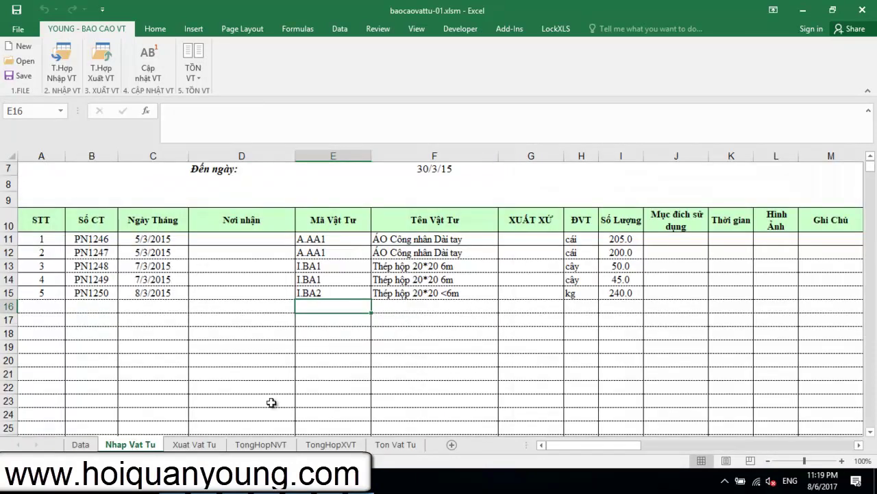
{"action": "double_click", "coordinate": [333, 308]}
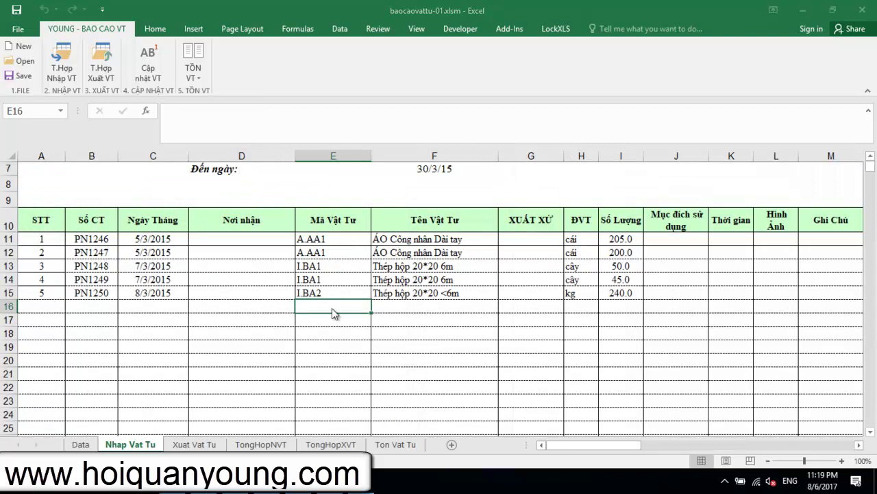
{"action": "scroll", "coordinate": [345, 284], "scroll_direction": "down", "scroll_amount": 3}
{"action": "type", "text": "I."}
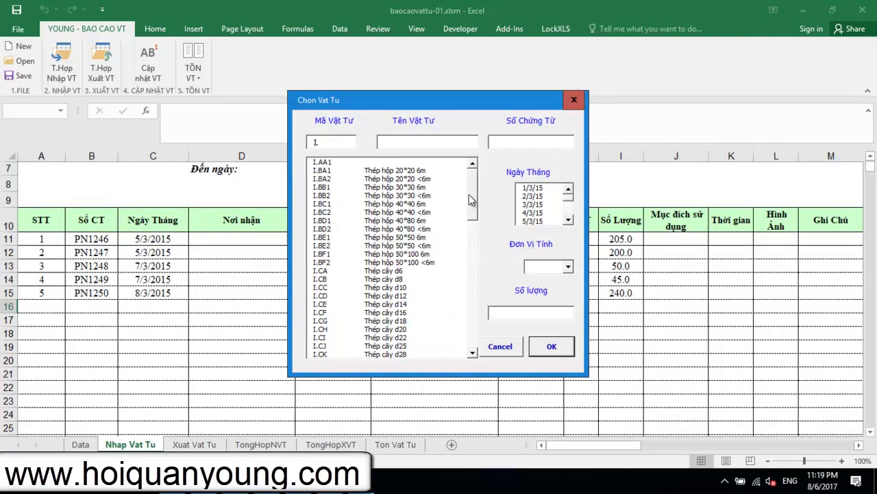
{"action": "left_click_drag", "start_coordinate": [471, 199], "coordinate": [472, 247]}
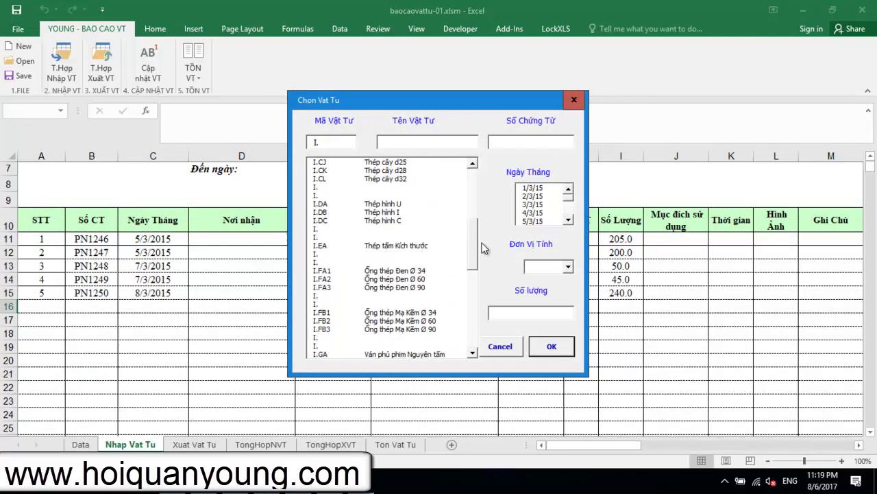
{"action": "left_click", "coordinate": [501, 347]}
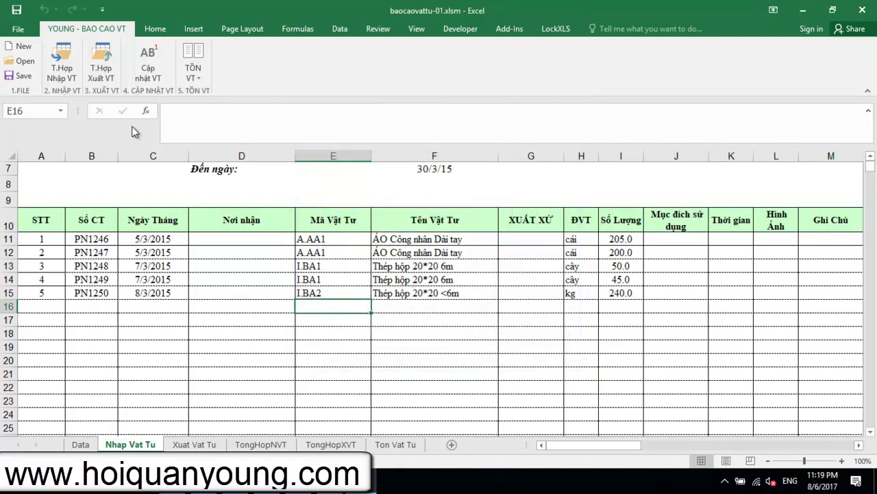
- Update the report's material code list with Cập nhật VT, using MaVT.xlsm as the source file
{"action": "left_click", "coordinate": [146, 69]}
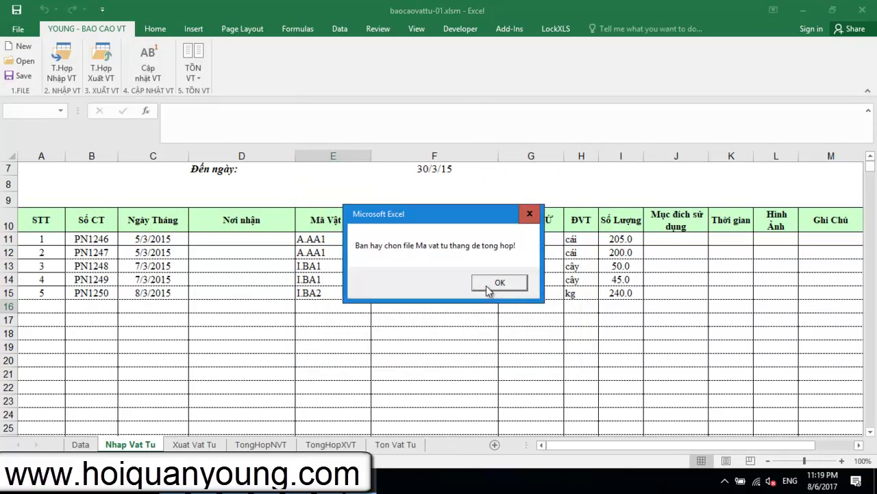
{"action": "left_click", "coordinate": [503, 282]}
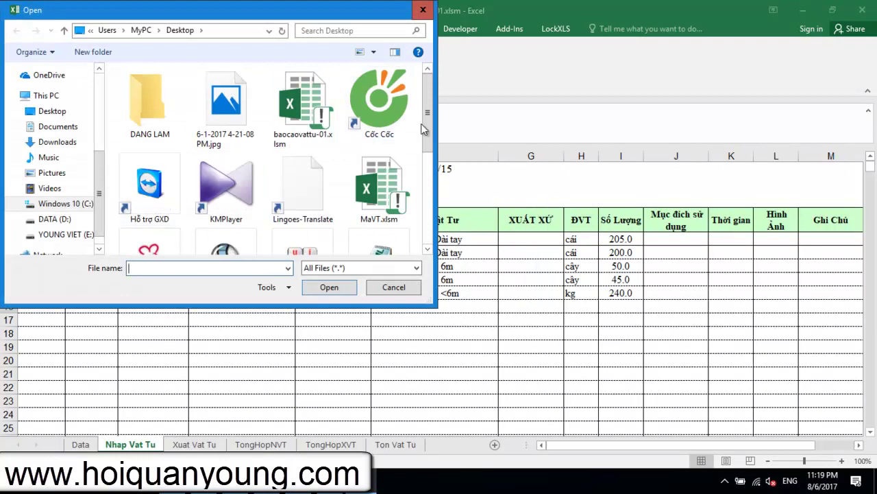
{"action": "left_click", "coordinate": [370, 187]}
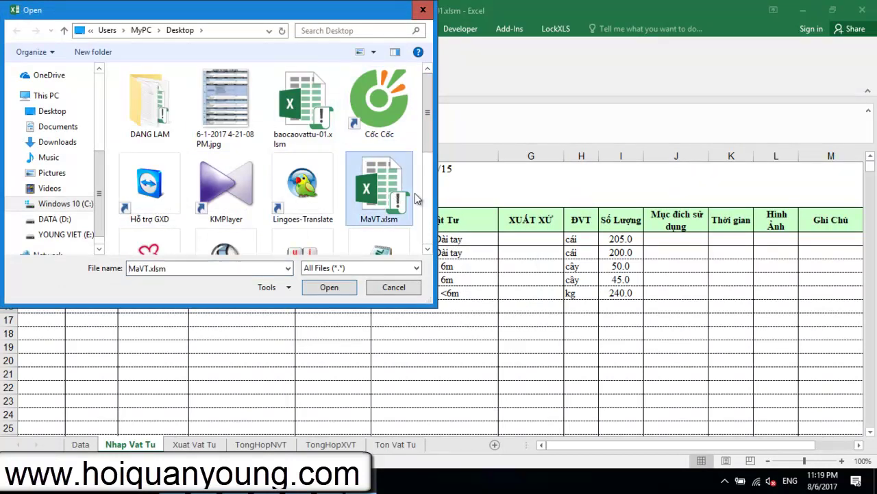
{"action": "left_click", "coordinate": [329, 287]}
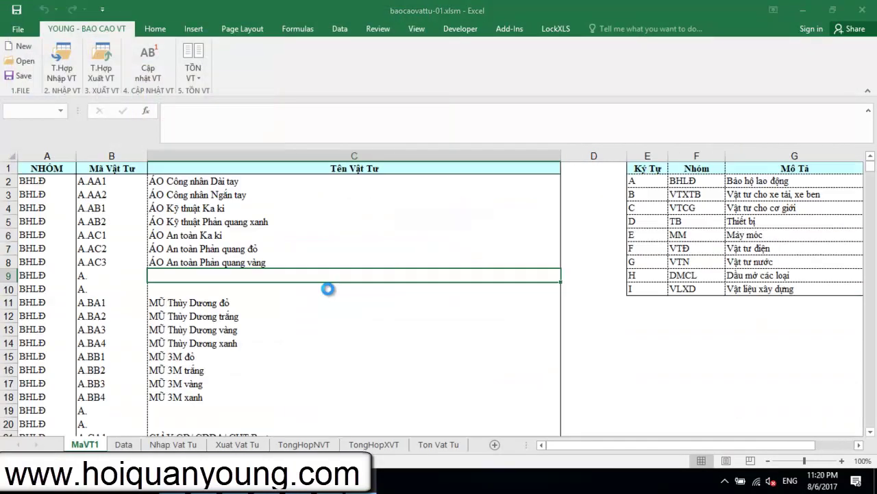
{"action": "left_click", "coordinate": [447, 283]}
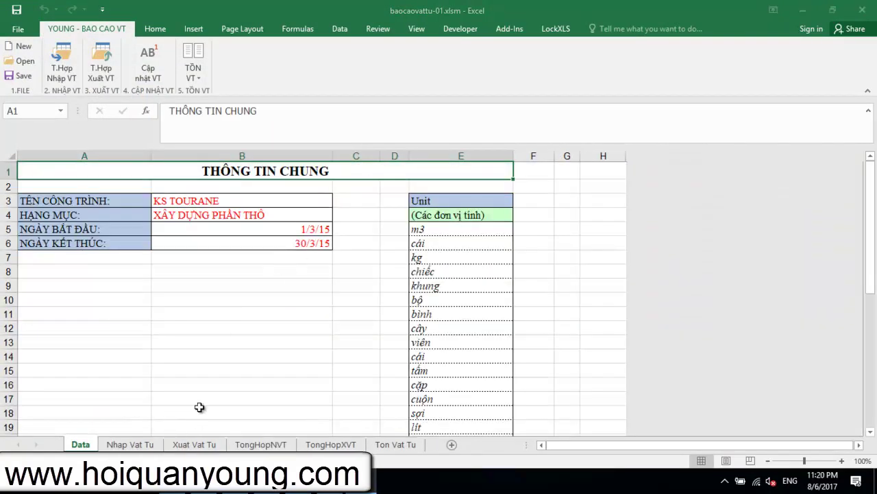
- Open the material picker for cell E16 of the Nhap Vat Tu sheet and select material I.DD Thép hình V
{"action": "left_click", "coordinate": [131, 445]}
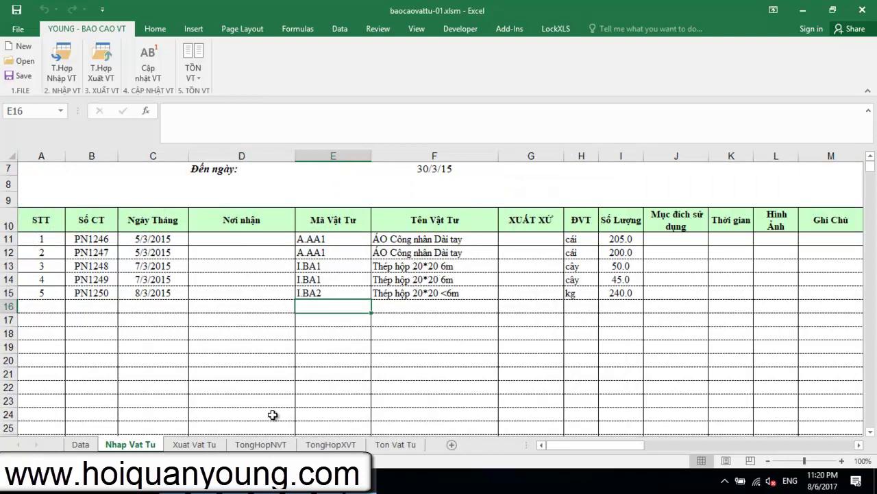
{"action": "double_click", "coordinate": [348, 306]}
{"action": "type", "text": "I."}
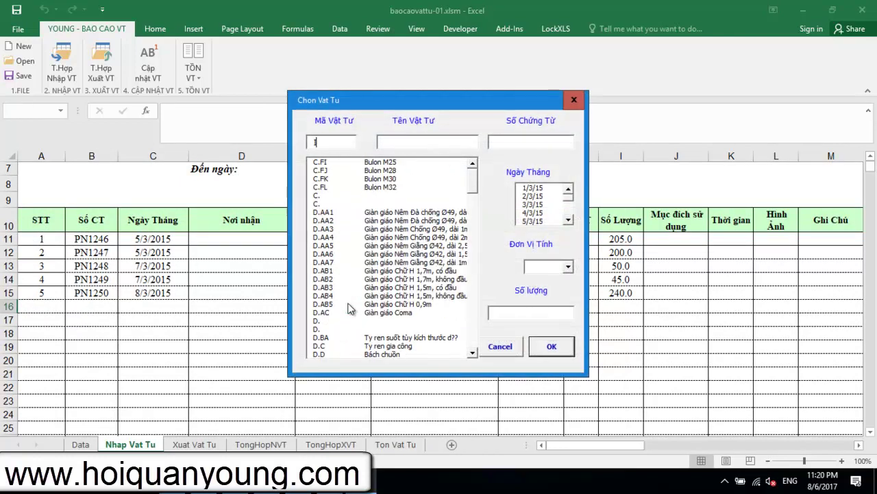
{"action": "scroll", "coordinate": [474, 191], "scroll_direction": "down", "scroll_amount": 2}
{"action": "left_click_drag", "start_coordinate": [474, 191], "coordinate": [476, 228]}
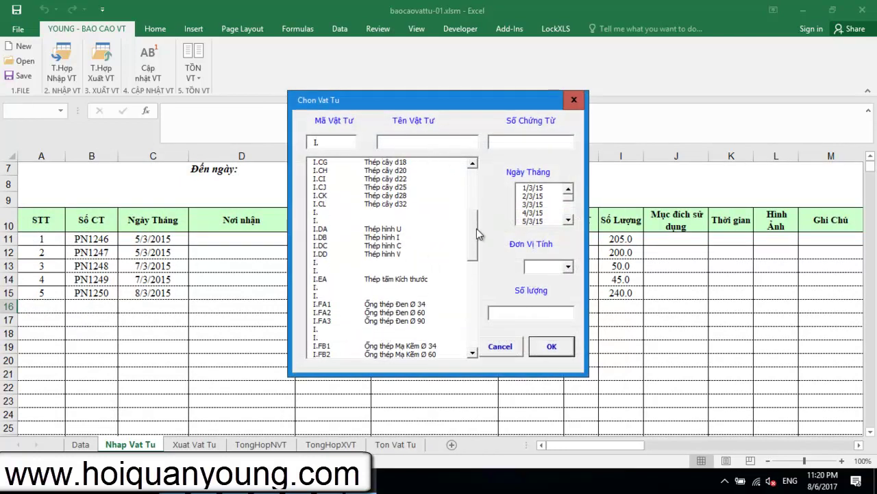
{"action": "left_click", "coordinate": [411, 254]}
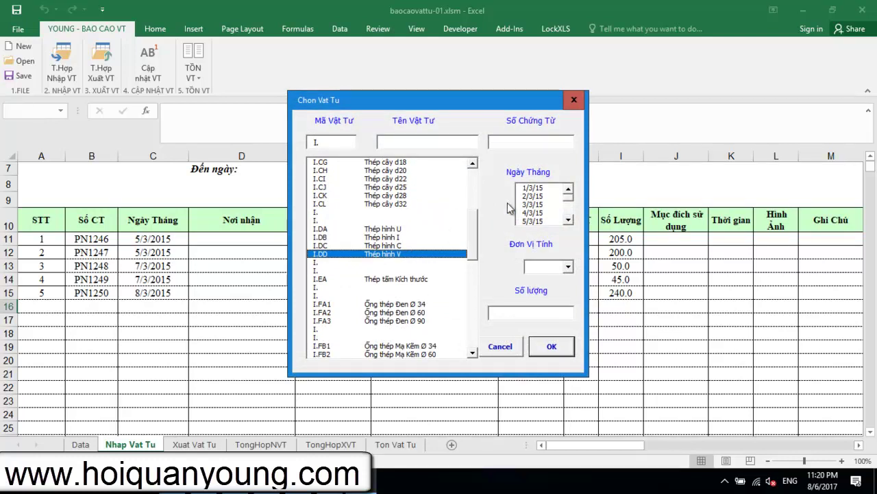
- Complete the Thép hình V receipt with voucher PN1251, date 9/3/15, unit cây and quantity 55, and check the new row
{"action": "left_click", "coordinate": [569, 219]}
{"action": "left_click", "coordinate": [541, 222]}
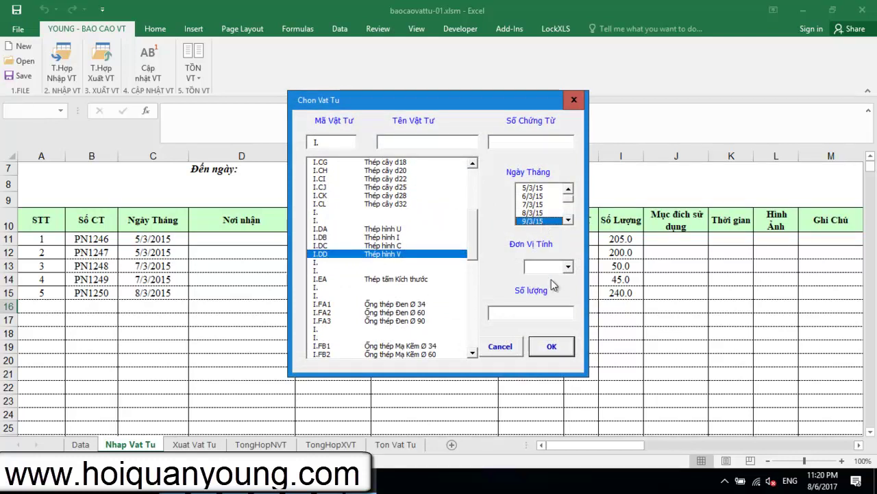
{"action": "left_click", "coordinate": [568, 267]}
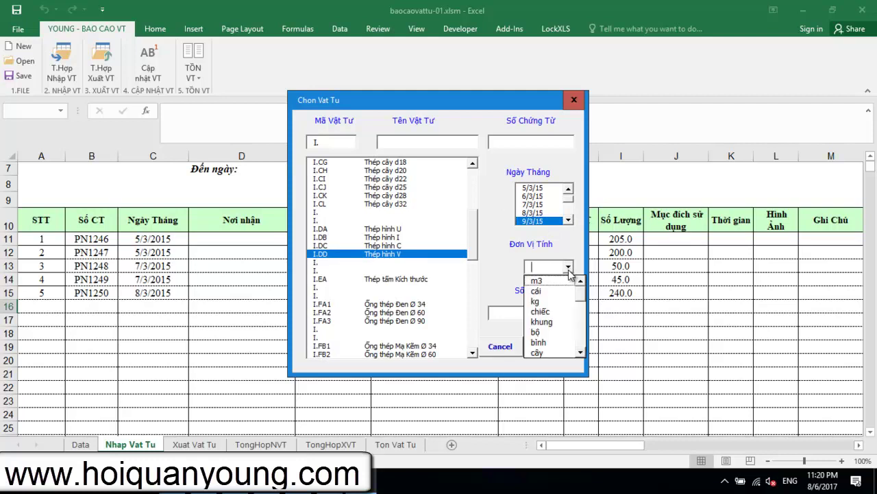
{"action": "type", "text": "cây"}
{"action": "left_click", "coordinate": [540, 351]}
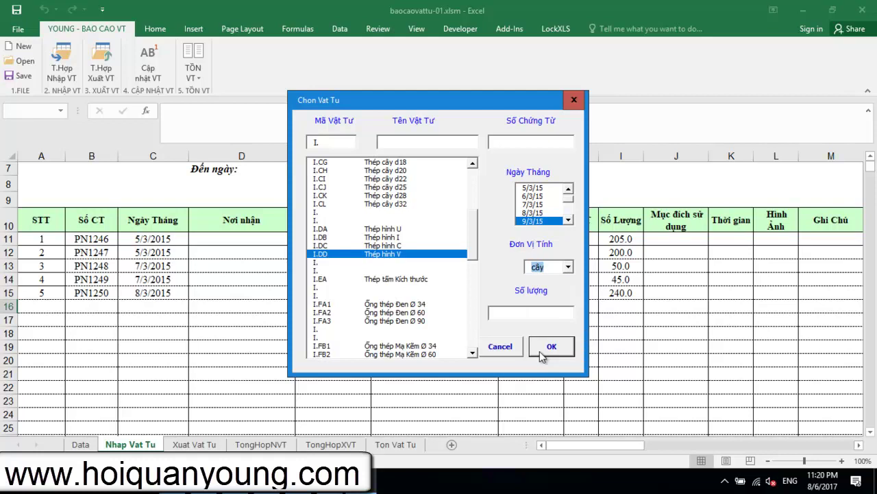
{"action": "left_click", "coordinate": [540, 314]}
{"action": "left_click", "coordinate": [547, 349]}
{"action": "left_click", "coordinate": [306, 309]}
{"action": "left_click", "coordinate": [438, 313]}
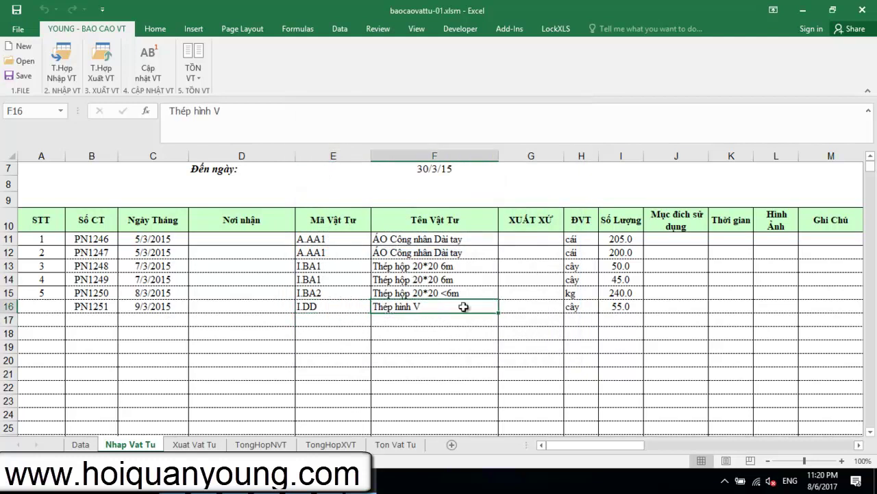
{"action": "left_click", "coordinate": [610, 308]}
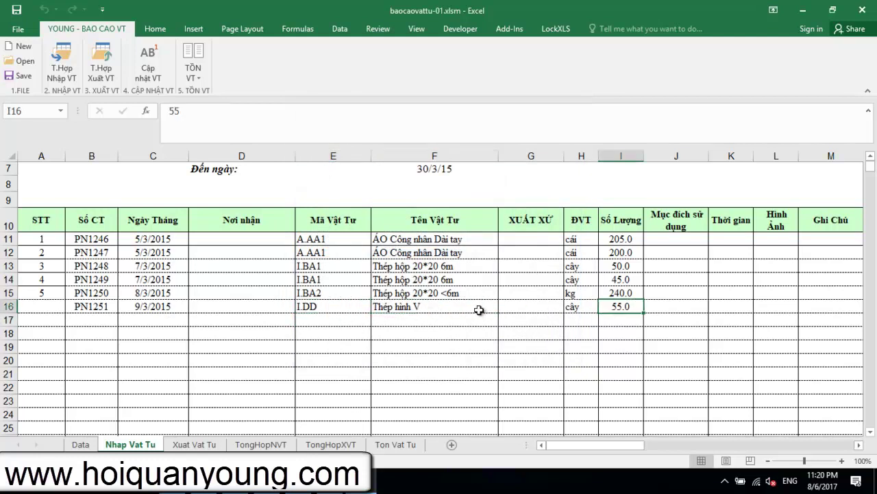
- Summarise the received materials by Nơi Nhập and Đơn Vị Tính, and check the Thép hình V row and the Xuat Vat Tu sheet
{"action": "left_click", "coordinate": [64, 69]}
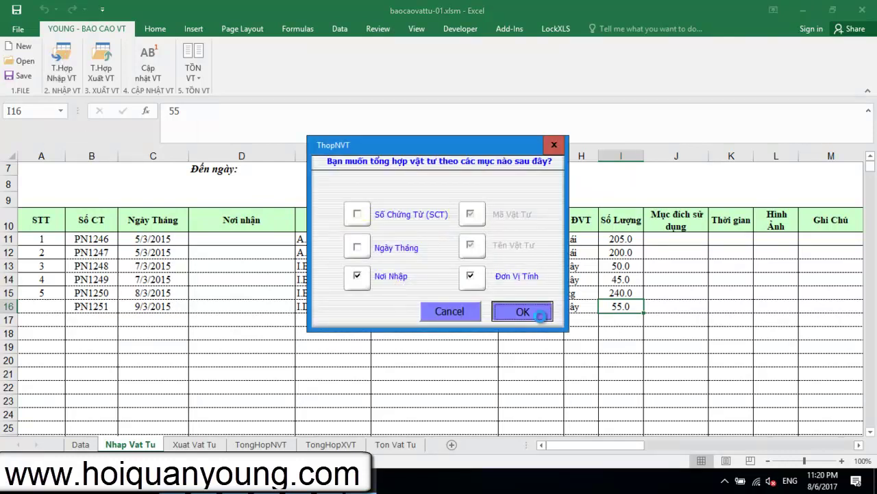
{"action": "left_click", "coordinate": [525, 312]}
{"action": "left_click", "coordinate": [385, 367]}
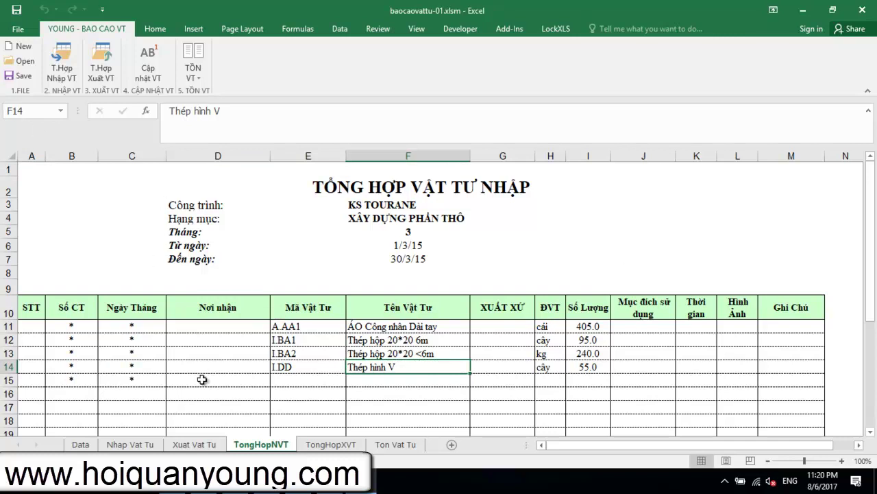
{"action": "left_click", "coordinate": [198, 444]}
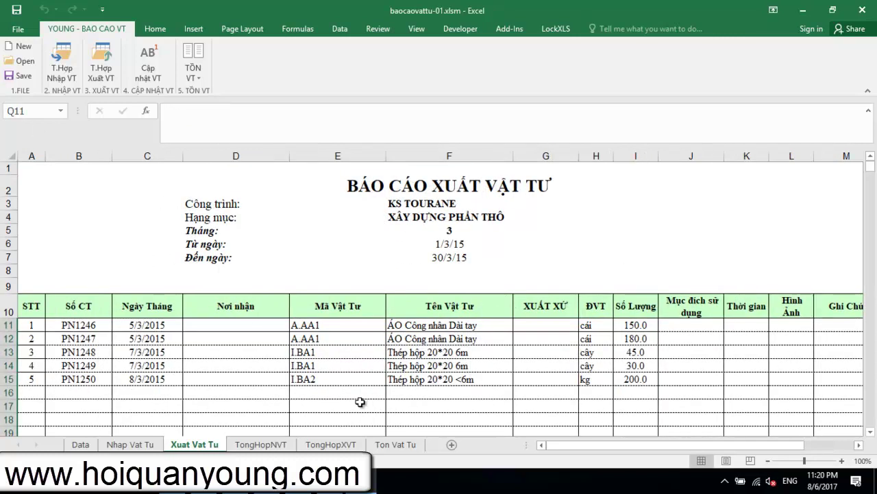
{"action": "left_click", "coordinate": [259, 445]}
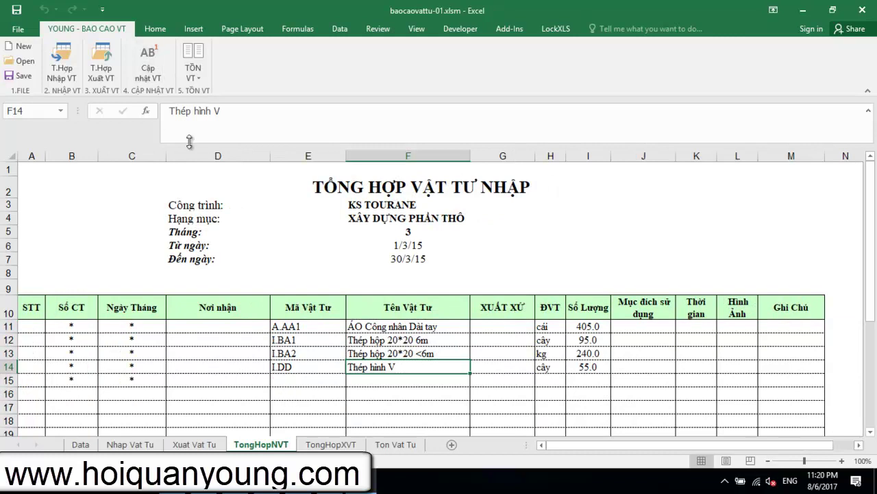
- Generate the stock summary on the Ton Vat Tu sheet and check the received and issued quantities of Thép hình V
{"action": "left_click", "coordinate": [198, 77]}
{"action": "left_click", "coordinate": [225, 91]}
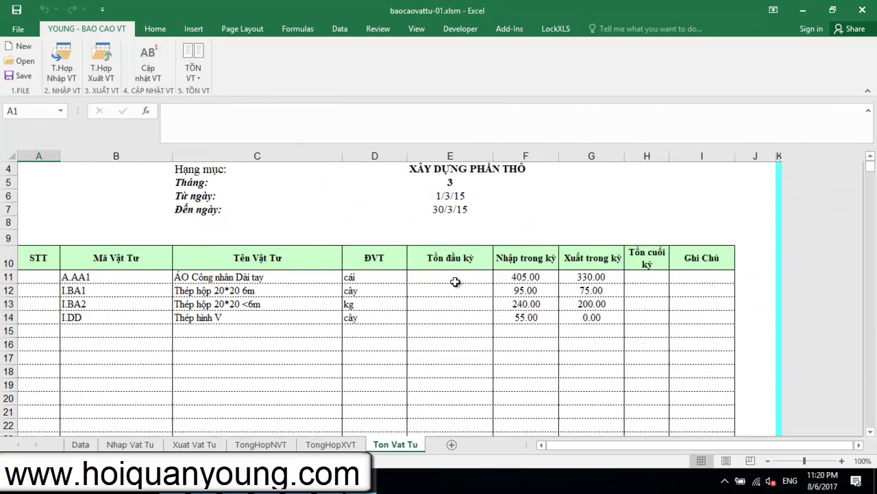
{"action": "left_click", "coordinate": [308, 320]}
{"action": "left_click", "coordinate": [375, 319]}
{"action": "left_click", "coordinate": [281, 319]}
{"action": "left_click", "coordinate": [529, 322]}
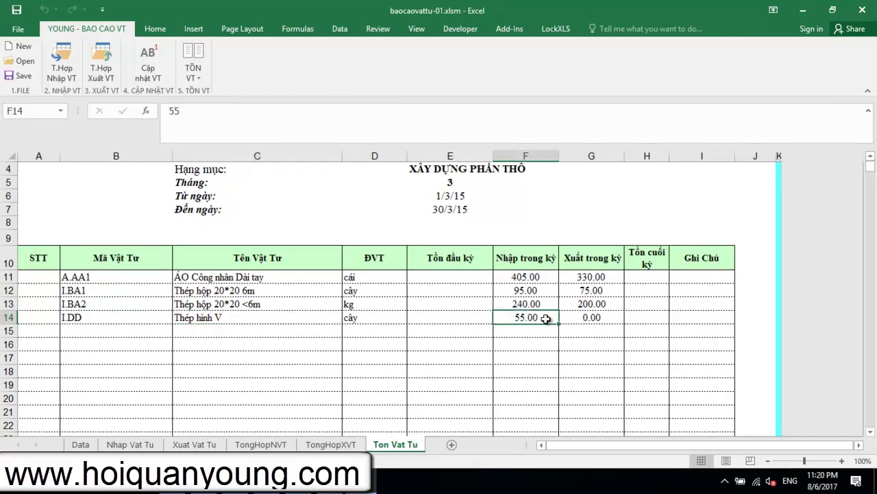
{"action": "left_click", "coordinate": [601, 319]}
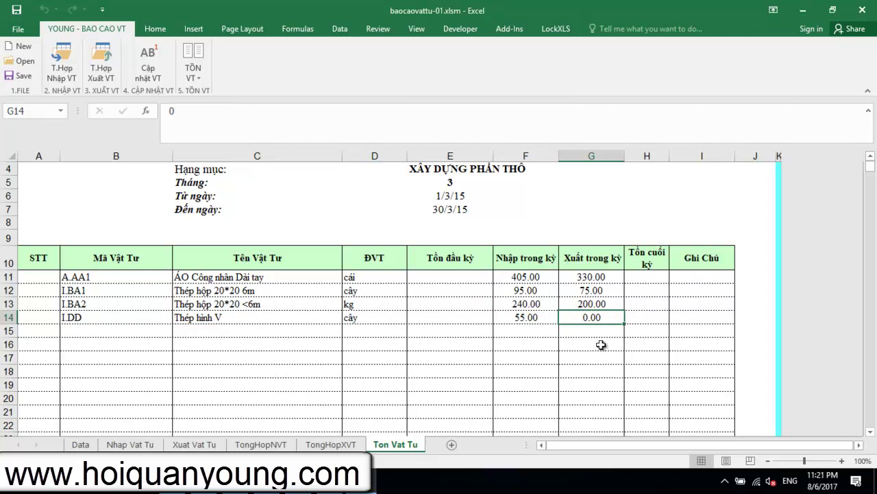
- Save and close the baocaovattu-01.xlsm workbook
{"action": "key", "text": "ctrl+s"}
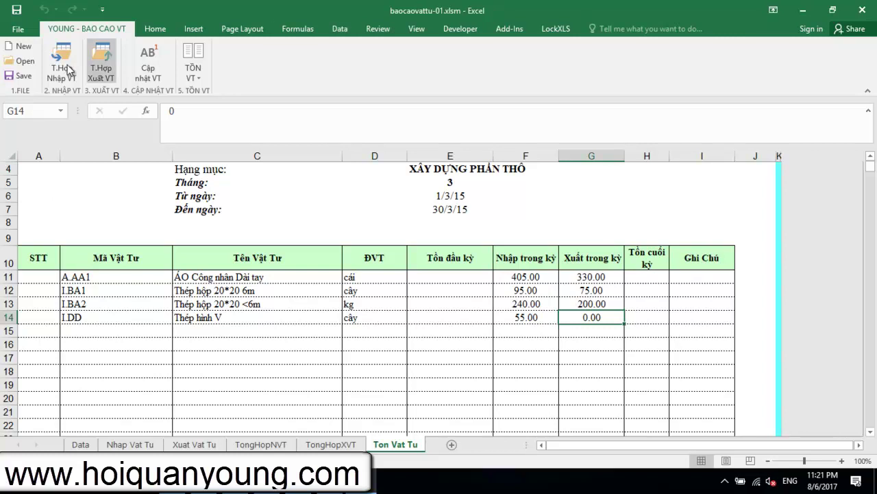
{"action": "left_click", "coordinate": [863, 9]}
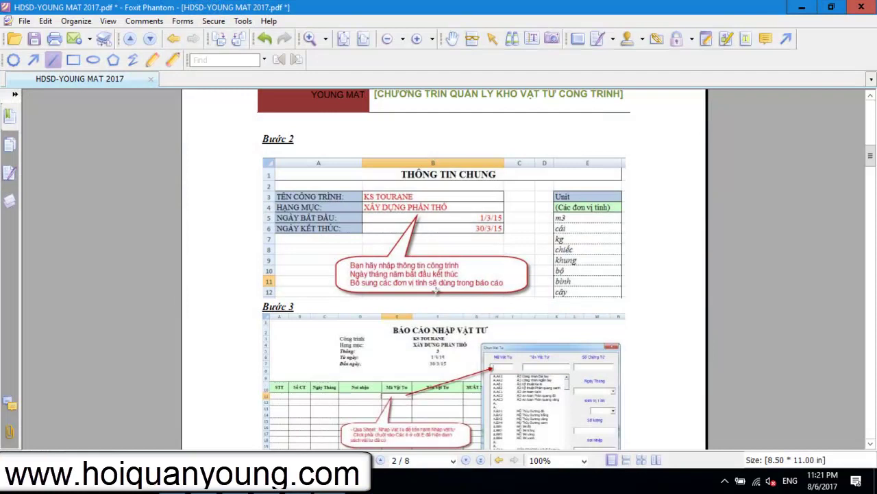
- In the HDSD-YOUNG MAT 2017 manual, move the red underline to item 3, Tổng kết tồn kho cuối tháng
{"action": "scroll", "coordinate": [436, 291], "scroll_direction": "up", "scroll_amount": 5}
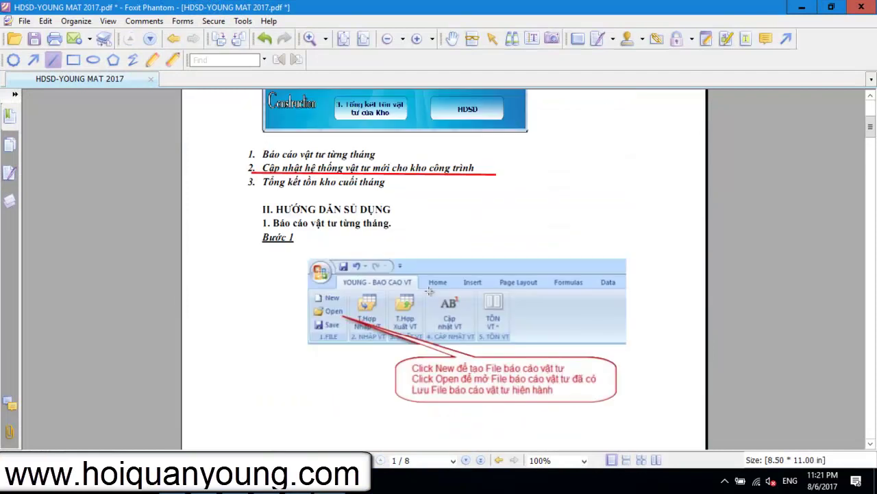
{"action": "mouse_move", "coordinate": [385, 176]}
{"action": "left_mouse_down"}
{"action": "mouse_move", "coordinate": [385, 192]}
{"action": "mouse_move", "coordinate": [338, 195]}
{"action": "mouse_move", "coordinate": [345, 195]}
{"action": "left_mouse_up"}
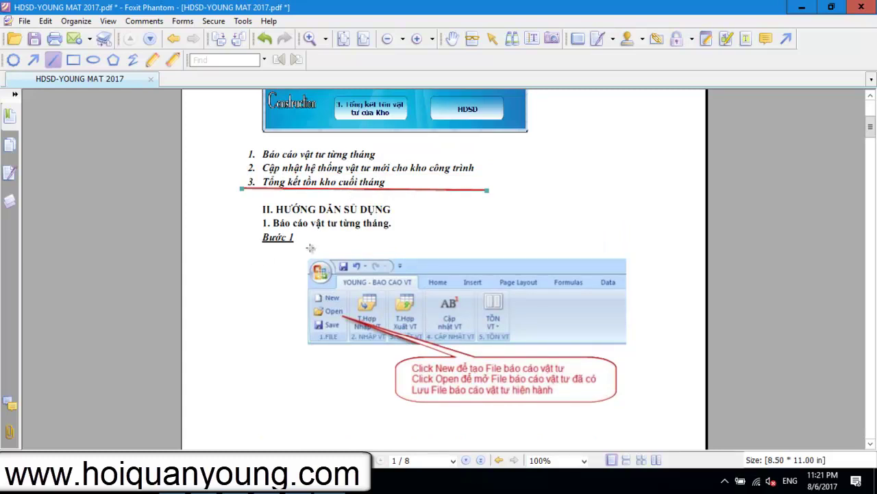
{"action": "left_click_drag", "start_coordinate": [320, 193], "coordinate": [319, 195]}
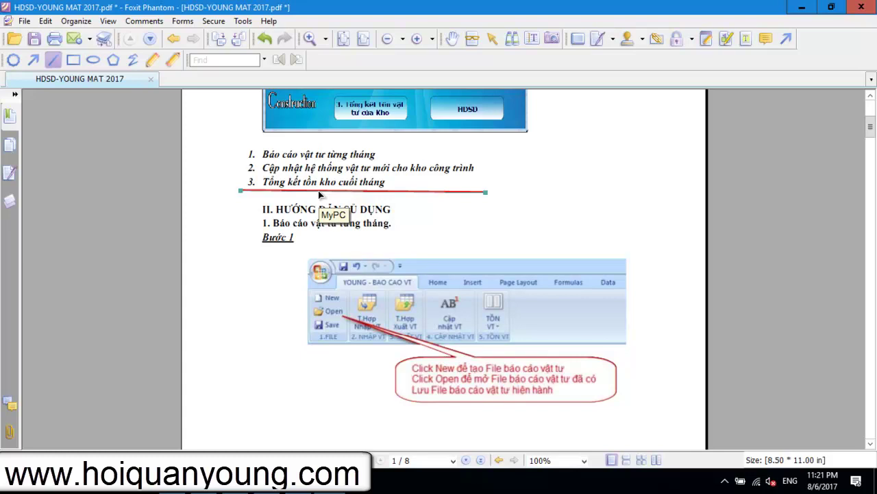
{"action": "left_click_drag", "start_coordinate": [319, 196], "coordinate": [318, 192]}
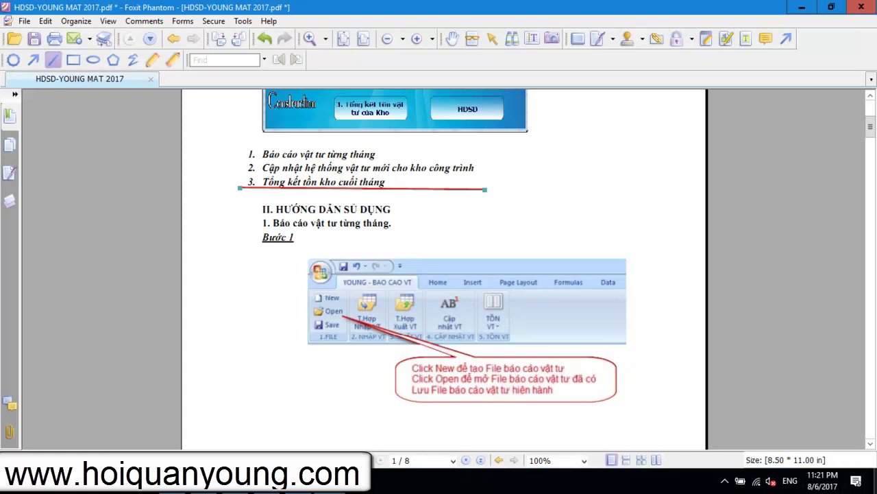
- Launch YOUNG MAT 2017 from the desktop in its Tổng kết tồn vật tư của Kho mode and maximize the Excel window
{"action": "left_click", "coordinate": [876, 483]}
{"action": "double_click", "coordinate": [167, 218]}
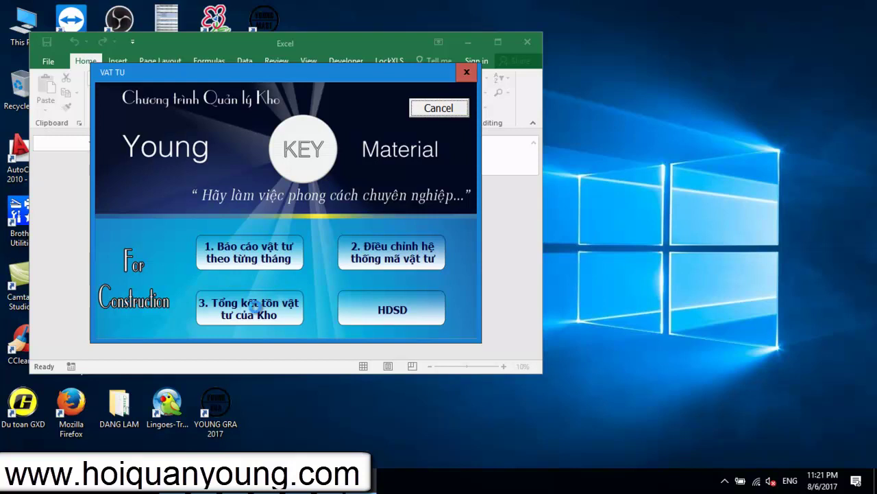
{"action": "left_click", "coordinate": [461, 282]}
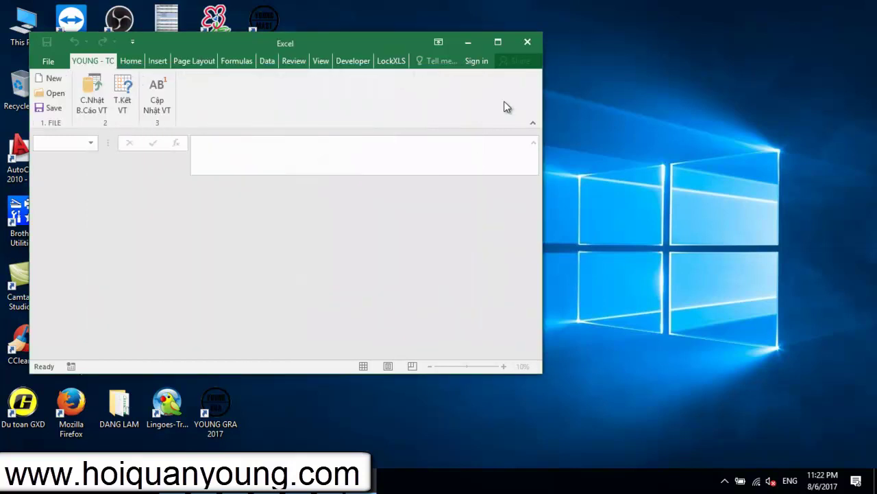
{"action": "left_click", "coordinate": [499, 42]}
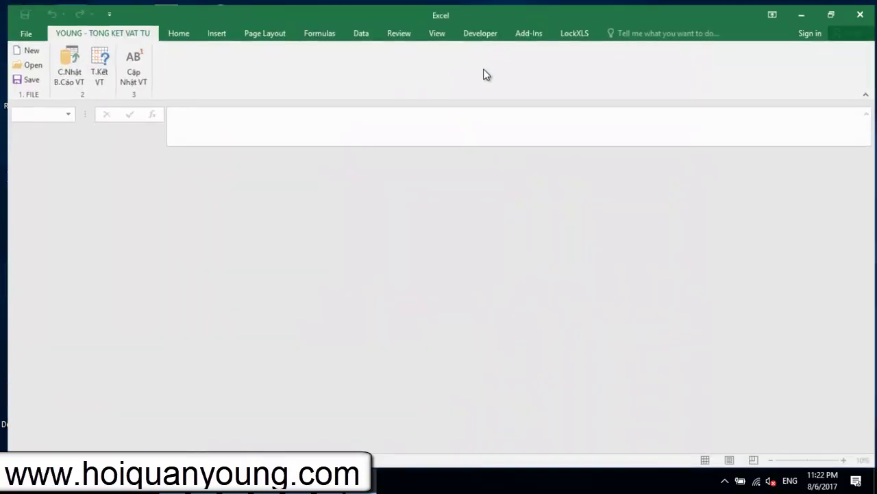
- Create a new stock summary workbook and save it on the Desktop as tongketvattu-01.xlsm
{"action": "left_click", "coordinate": [21, 46]}
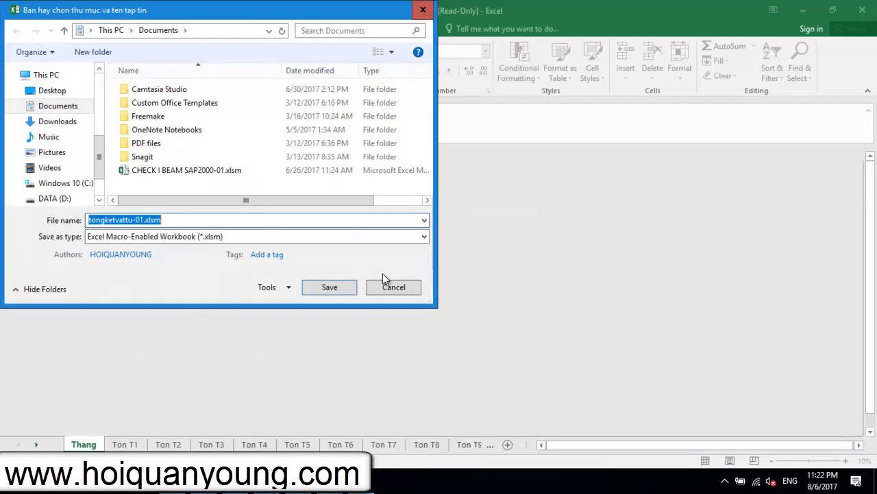
{"action": "left_click", "coordinate": [78, 93]}
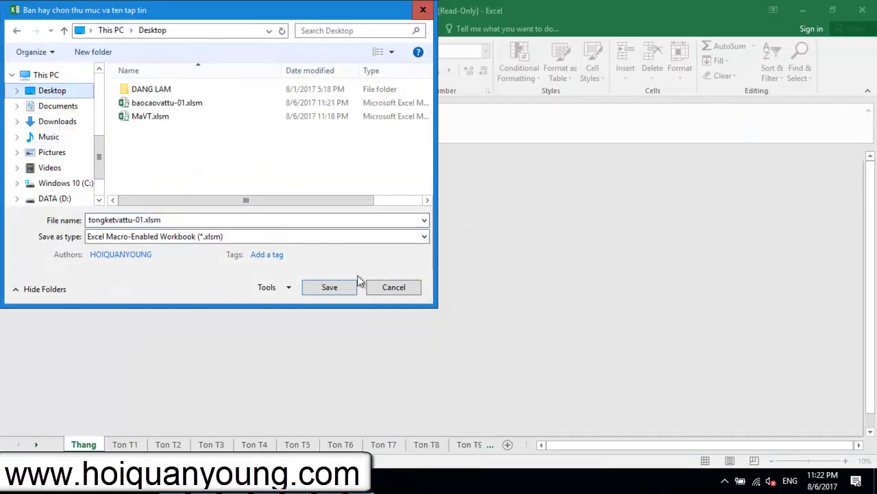
{"action": "left_click", "coordinate": [340, 287]}
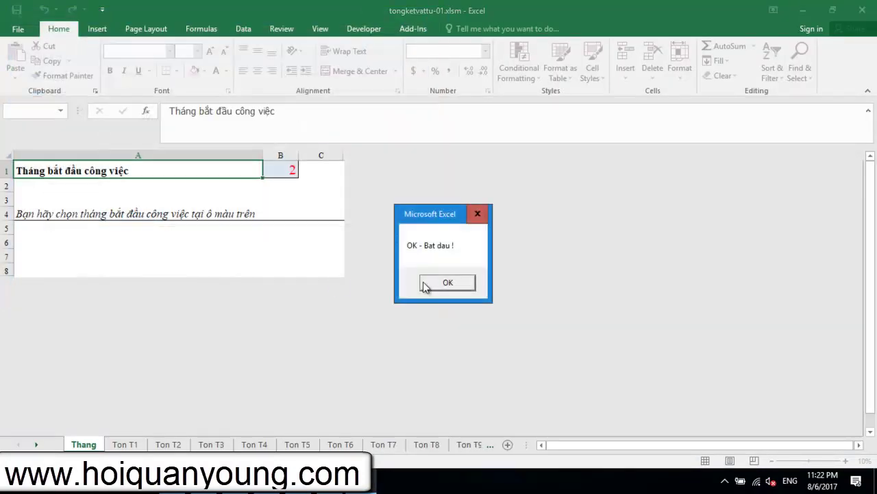
{"action": "left_click", "coordinate": [425, 283]}
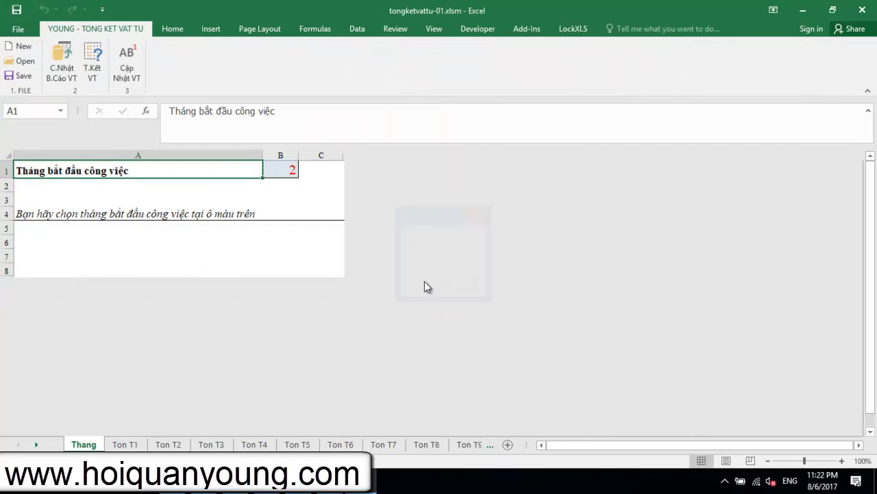
- Choose 2 as the starting month of work in cell B1 of the Thang sheet
{"action": "left_click", "coordinate": [289, 173]}
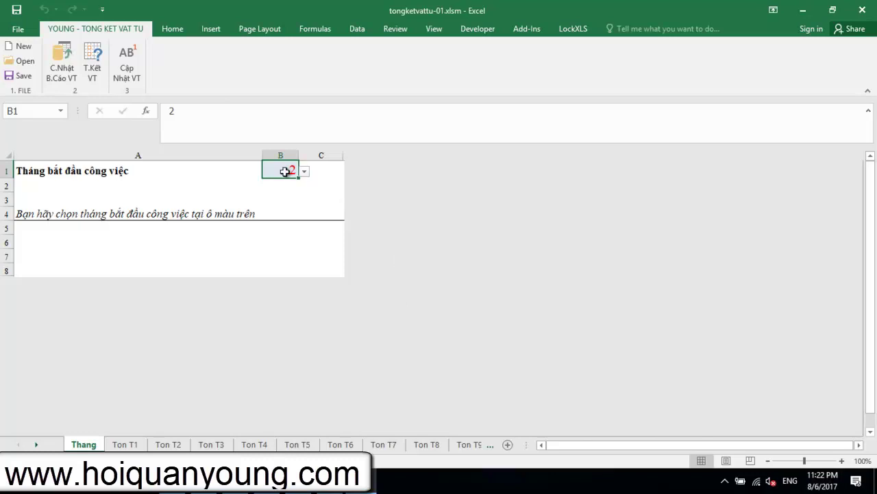
{"action": "left_click", "coordinate": [301, 197]}
{"action": "left_click", "coordinate": [304, 171]}
{"action": "left_click", "coordinate": [284, 181]}
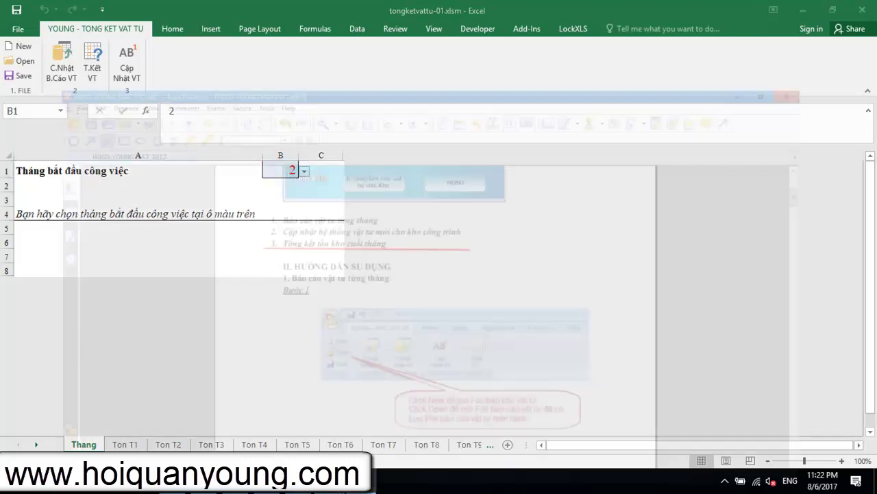
- Look up section 2, Tổng kết Vật tư Cuối tháng, with its Bước 1 and Bước 2, in the HDSD-YOUNG MAT 2017 manual
{"action": "key", "text": "alt+Tab"}
{"action": "scroll", "coordinate": [504, 281], "scroll_direction": "down", "scroll_amount": 5}
{"action": "scroll", "coordinate": [504, 281], "scroll_direction": "down", "scroll_amount": 15}
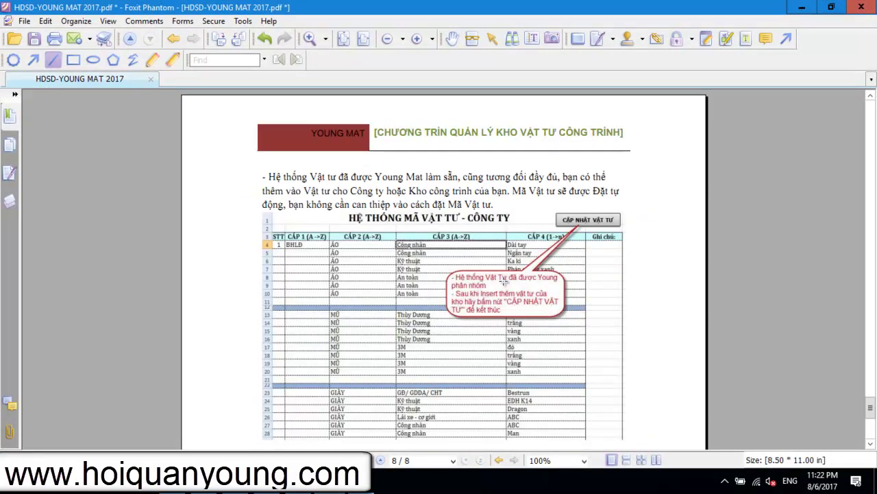
{"action": "scroll", "coordinate": [504, 281], "scroll_direction": "up", "scroll_amount": 12}
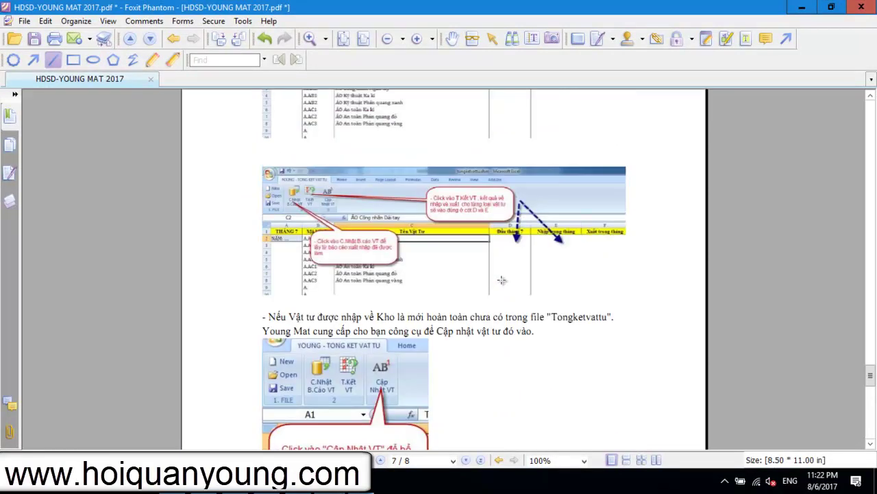
{"action": "scroll", "coordinate": [502, 279], "scroll_direction": "up", "scroll_amount": 8}
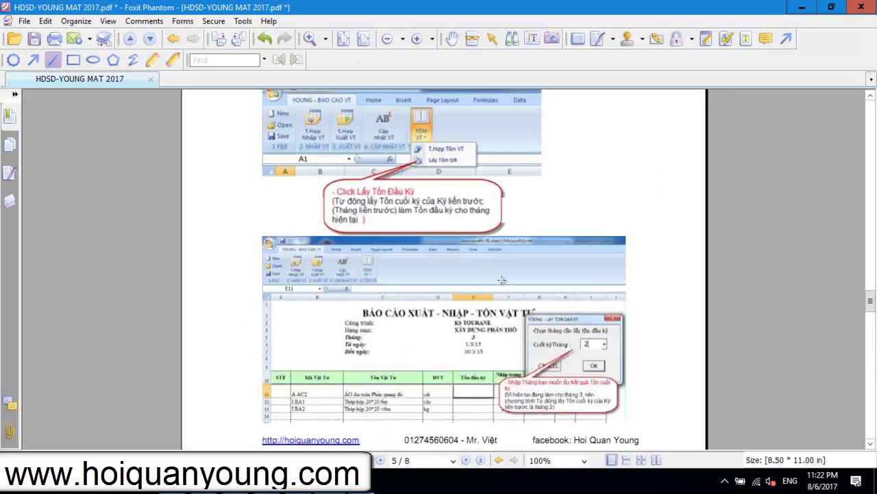
{"action": "scroll", "coordinate": [502, 279], "scroll_direction": "down", "scroll_amount": 10}
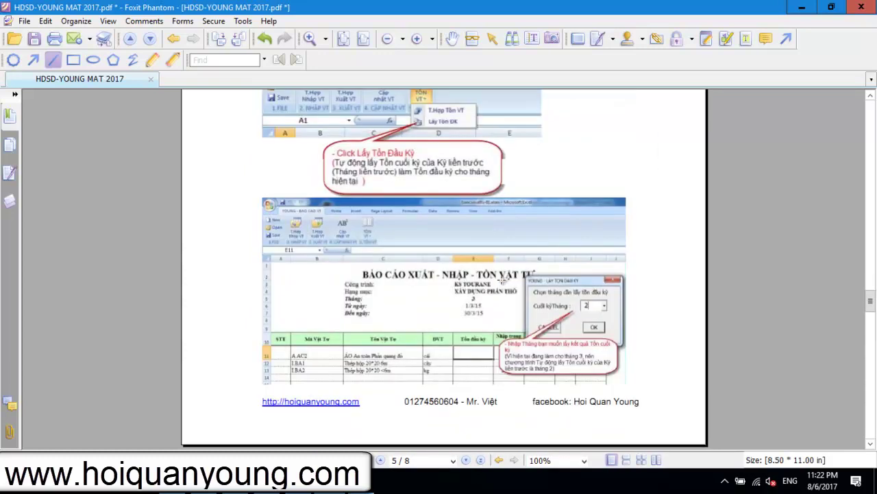
{"action": "scroll", "coordinate": [492, 306], "scroll_direction": "down", "scroll_amount": 3}
{"action": "scroll", "coordinate": [328, 288], "scroll_direction": "down", "scroll_amount": 10}
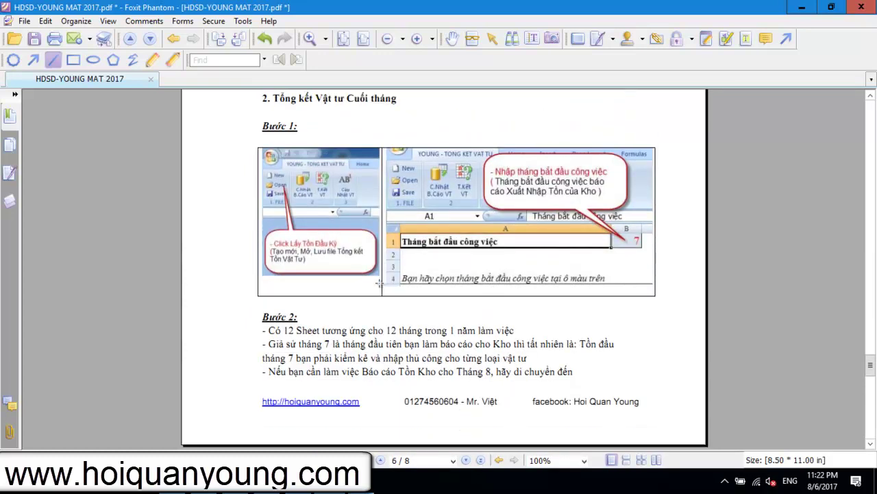
{"action": "scroll", "coordinate": [329, 284], "scroll_direction": "up", "scroll_amount": 10}
{"action": "scroll", "coordinate": [329, 285], "scroll_direction": "up", "scroll_amount": 2}
{"action": "scroll", "coordinate": [313, 329], "scroll_direction": "down", "scroll_amount": 1}
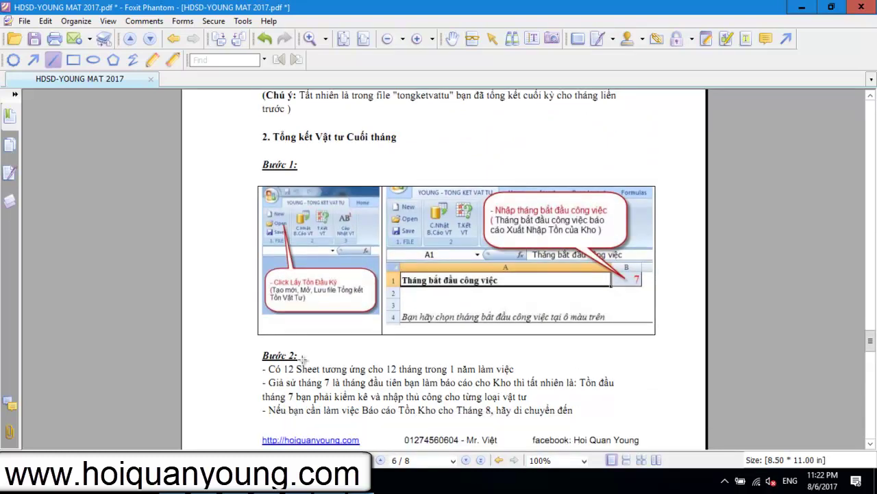
- Mark the Bước 2 heading and its notes in the manual with lines and return to the tongketvattu-01 workbook
{"action": "left_click_drag", "start_coordinate": [255, 343], "coordinate": [295, 371]}
{"action": "left_click_drag", "start_coordinate": [288, 373], "coordinate": [277, 386]}
{"action": "mouse_move", "coordinate": [287, 405]}
{"action": "left_mouse_down"}
{"action": "mouse_move", "coordinate": [552, 402]}
{"action": "mouse_move", "coordinate": [536, 402]}
{"action": "left_mouse_up"}
{"action": "key", "text": "alt+Tab"}
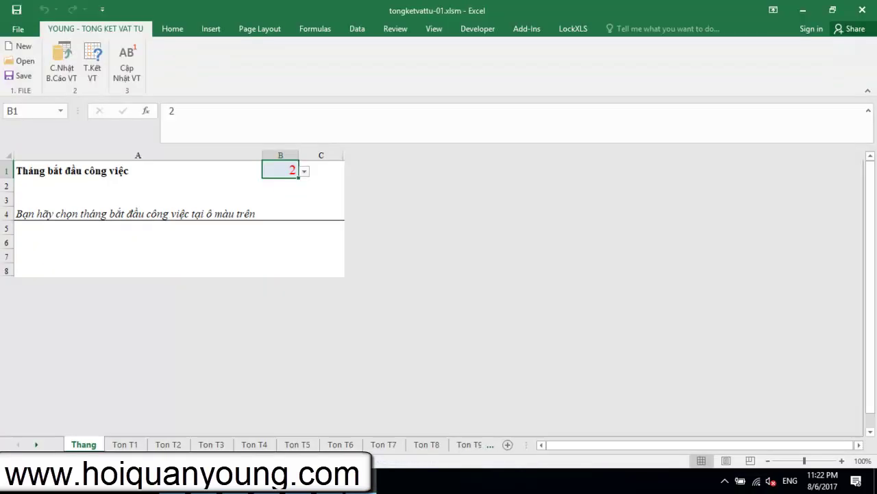
- Try 7 as the starting month in cell B1 of the Thang sheet and set it back to 2
{"action": "left_click", "coordinate": [304, 171]}
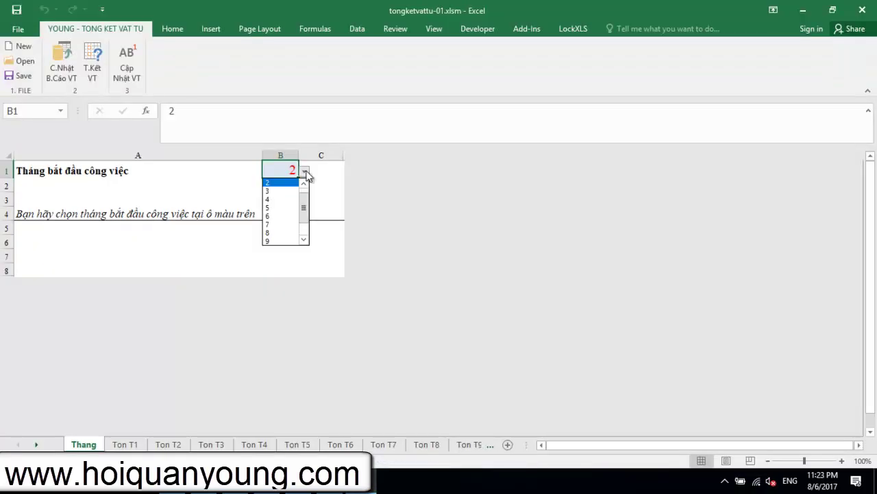
{"action": "left_click", "coordinate": [277, 225]}
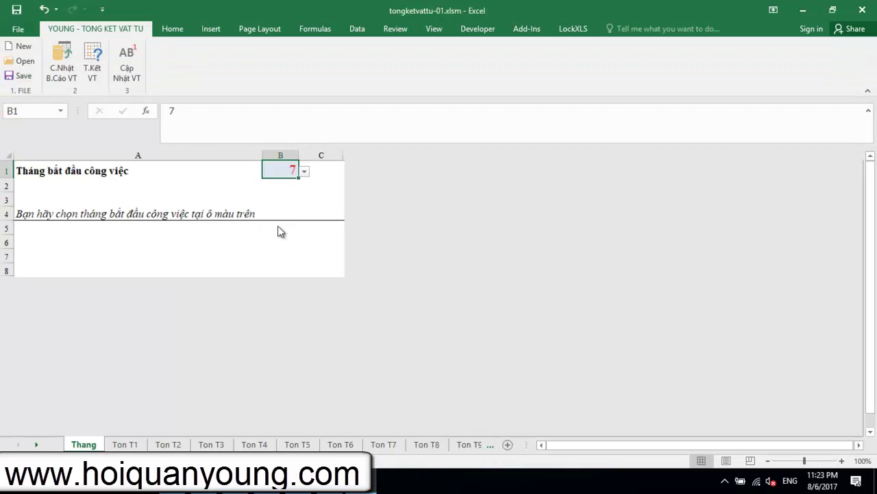
{"action": "left_click", "coordinate": [304, 171]}
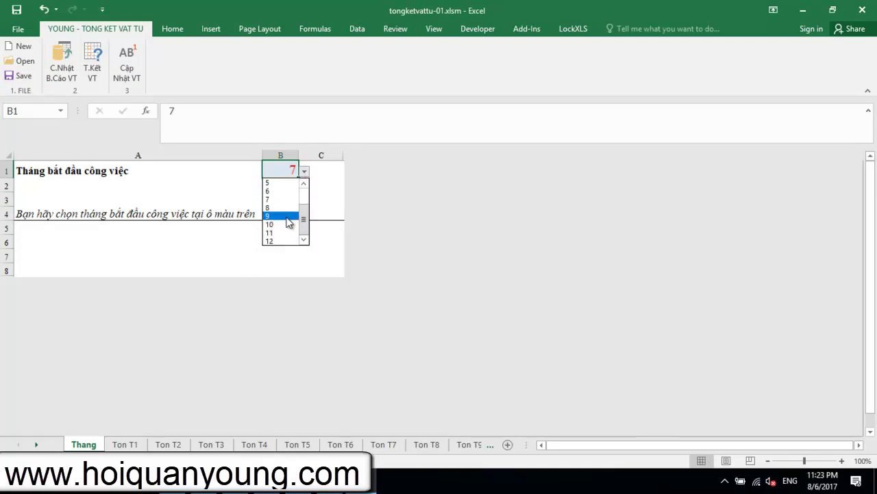
{"action": "scroll", "coordinate": [287, 226], "scroll_direction": "up", "scroll_amount": 3}
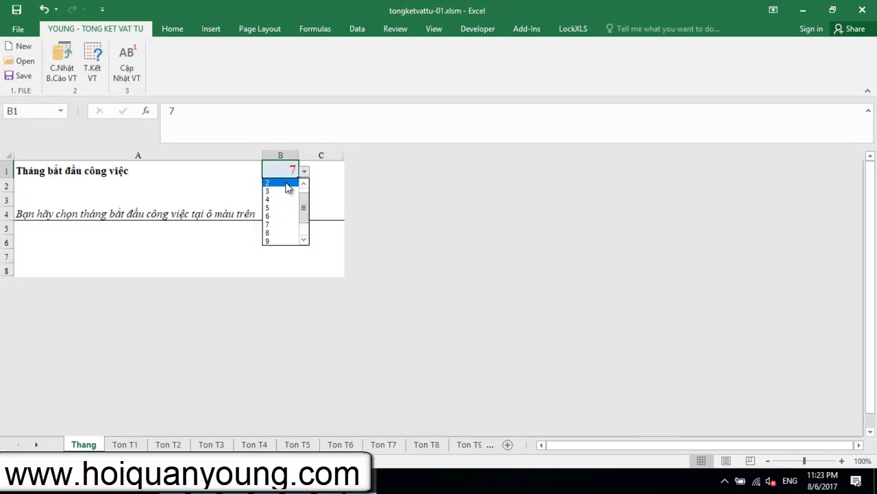
{"action": "left_click", "coordinate": [287, 187]}
{"action": "left_click", "coordinate": [283, 185]}
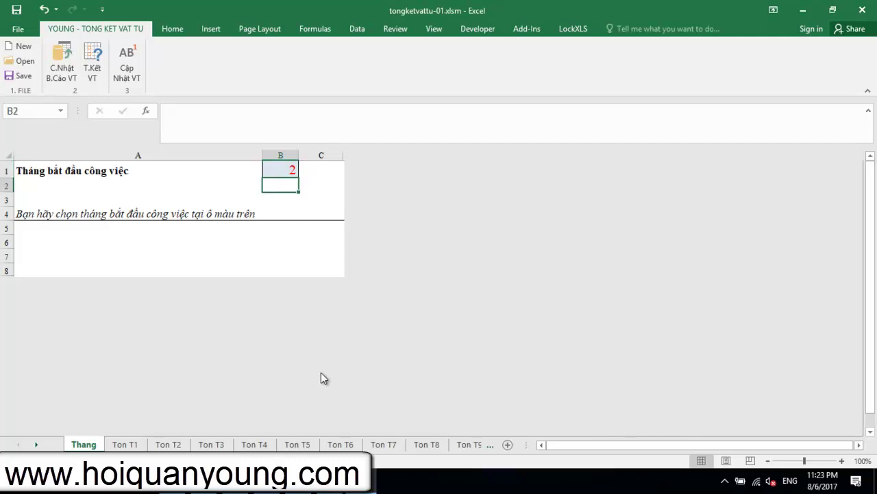
- Open the Ton T2 sheet and go to the first material name in cell C2
{"action": "left_click", "coordinate": [163, 441]}
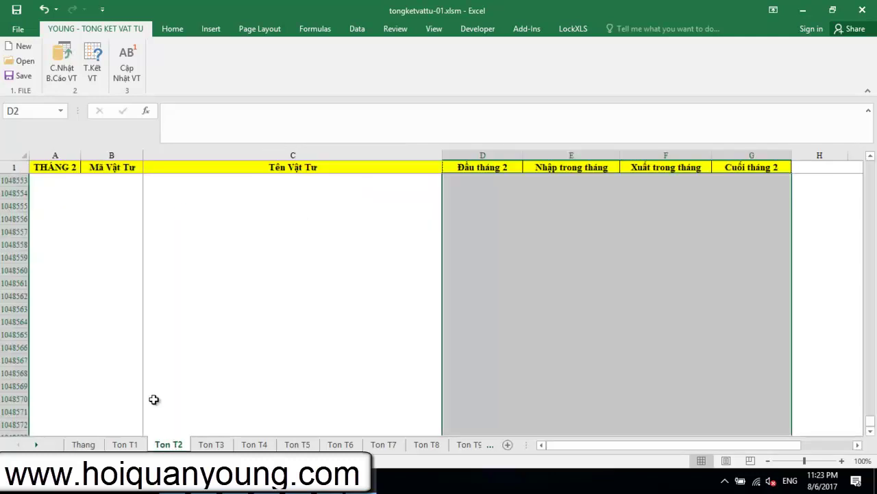
{"action": "left_click", "coordinate": [328, 205]}
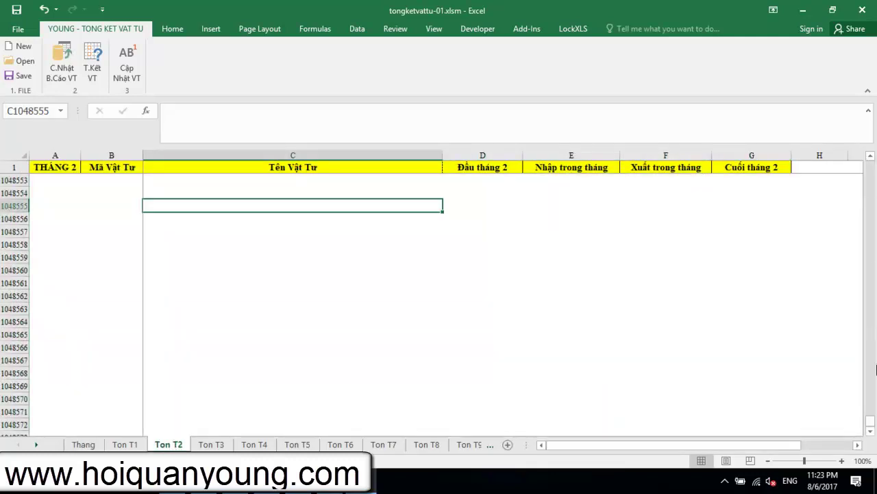
{"action": "left_click_drag", "start_coordinate": [874, 419], "coordinate": [871, 400]}
{"action": "left_click", "coordinate": [175, 182]}
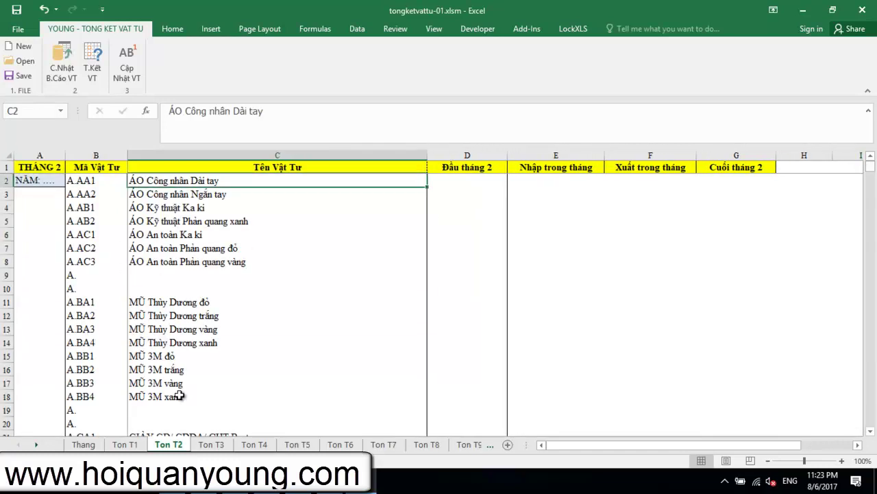
- Examine the material codes and names listed on the Ton T2 sheet, down to the Thép hình group
{"action": "scroll", "coordinate": [231, 333], "scroll_direction": "down", "scroll_amount": 2}
{"action": "scroll", "coordinate": [206, 274], "scroll_direction": "up", "scroll_amount": 2}
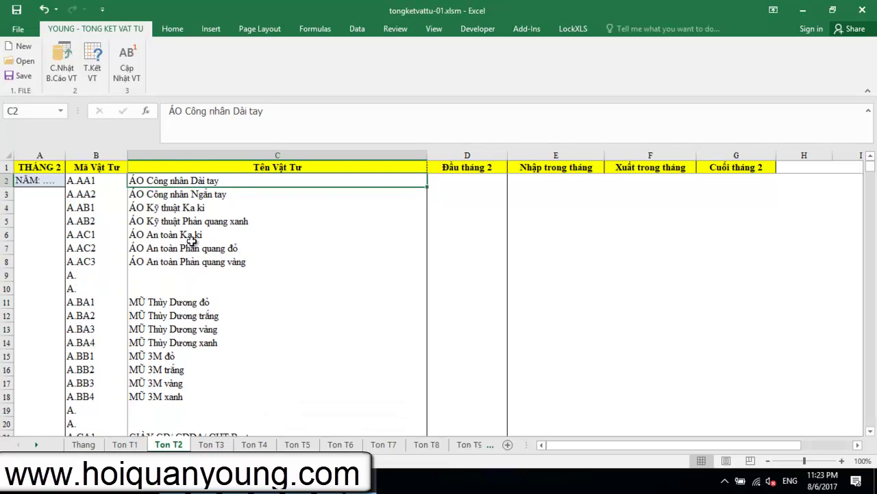
{"action": "left_click", "coordinate": [190, 198]}
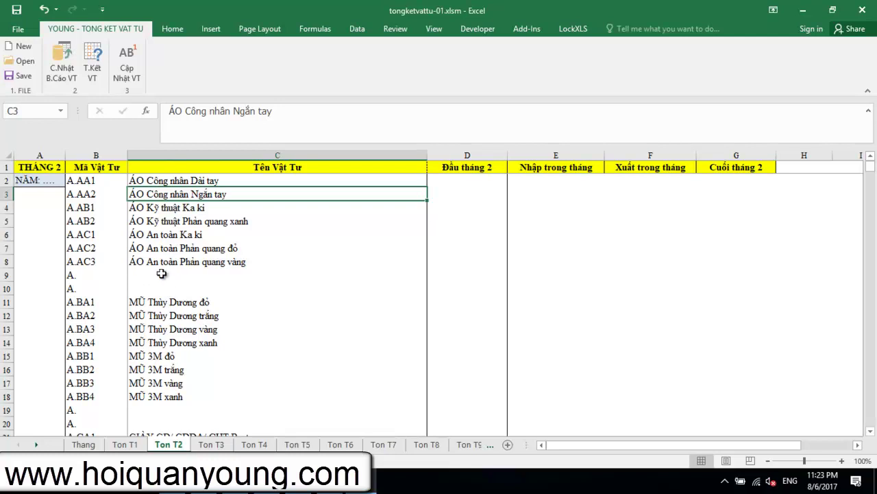
{"action": "left_click", "coordinate": [198, 210]}
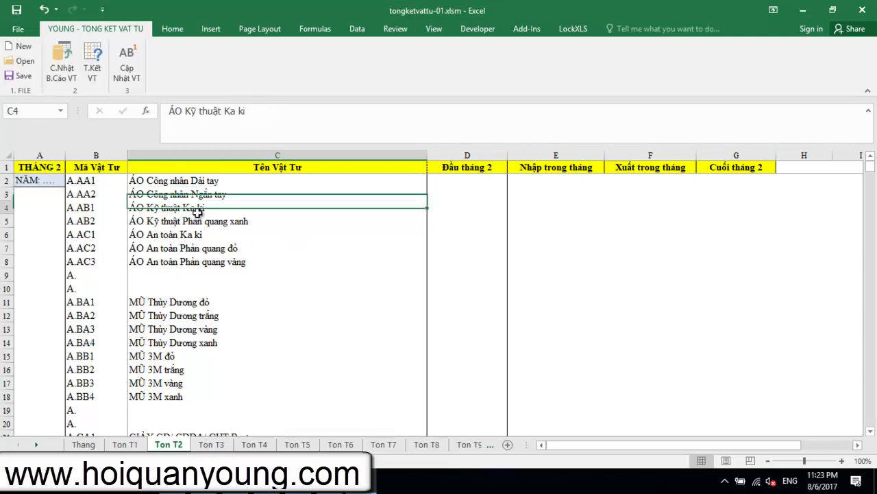
{"action": "left_click", "coordinate": [195, 194]}
{"action": "left_click", "coordinate": [201, 182]}
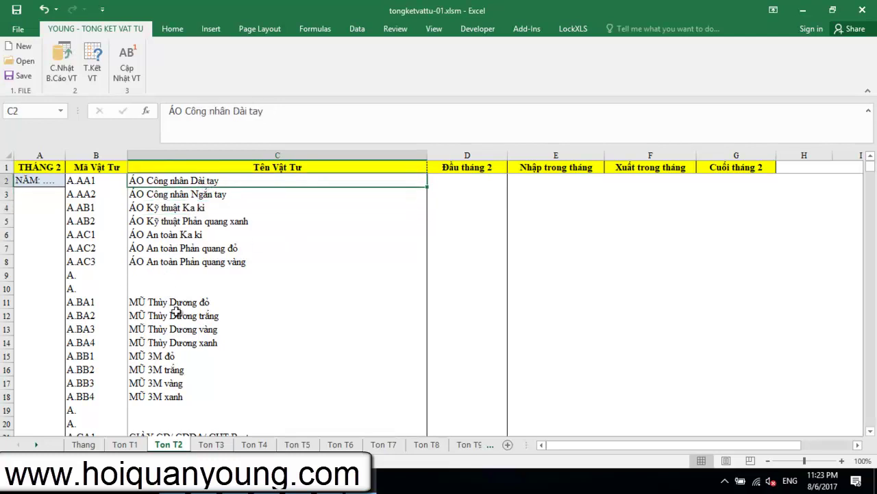
{"action": "left_click", "coordinate": [200, 195]}
{"action": "left_click", "coordinate": [205, 182]}
{"action": "scroll", "coordinate": [245, 333], "scroll_direction": "down", "scroll_amount": 6}
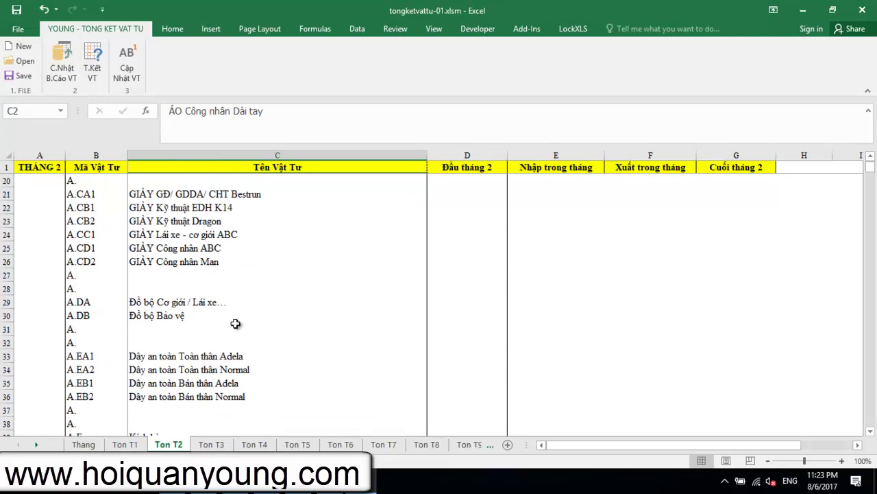
{"action": "scroll", "coordinate": [170, 277], "scroll_direction": "down", "scroll_amount": 2}
{"action": "left_click_drag", "start_coordinate": [873, 173], "coordinate": [843, 184]}
{"action": "scroll", "coordinate": [177, 305], "scroll_direction": "up", "scroll_amount": 2}
{"action": "scroll", "coordinate": [177, 305], "scroll_direction": "up", "scroll_amount": 12}
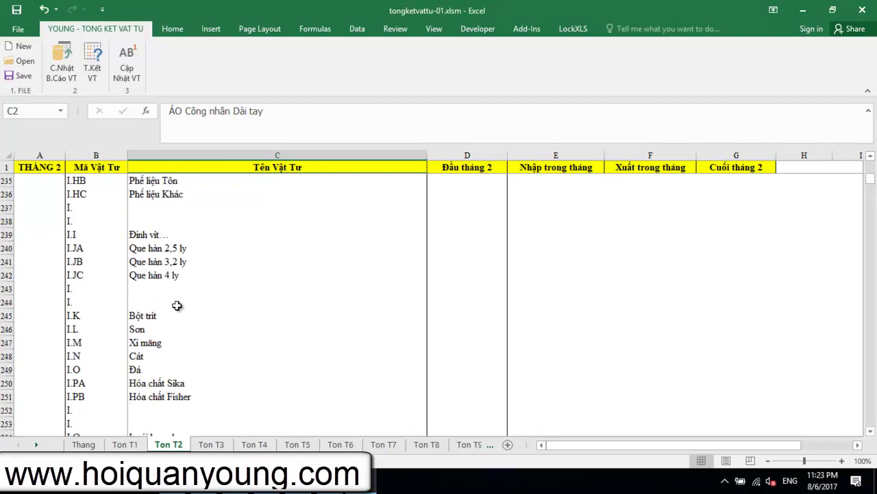
{"action": "scroll", "coordinate": [168, 252], "scroll_direction": "up", "scroll_amount": 2}
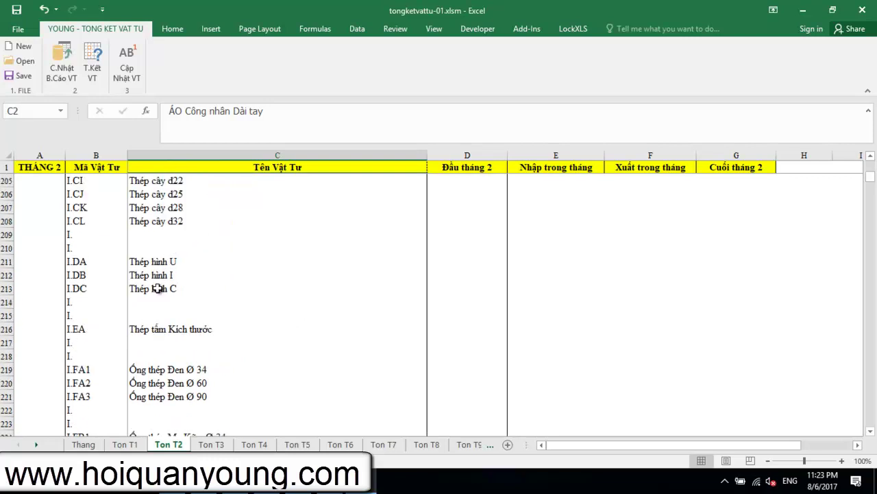
- Update the stock summary's material list from MaVT.xlsm on the Desktop and select the new Thép hình V entry in C214
{"action": "left_click", "coordinate": [163, 289]}
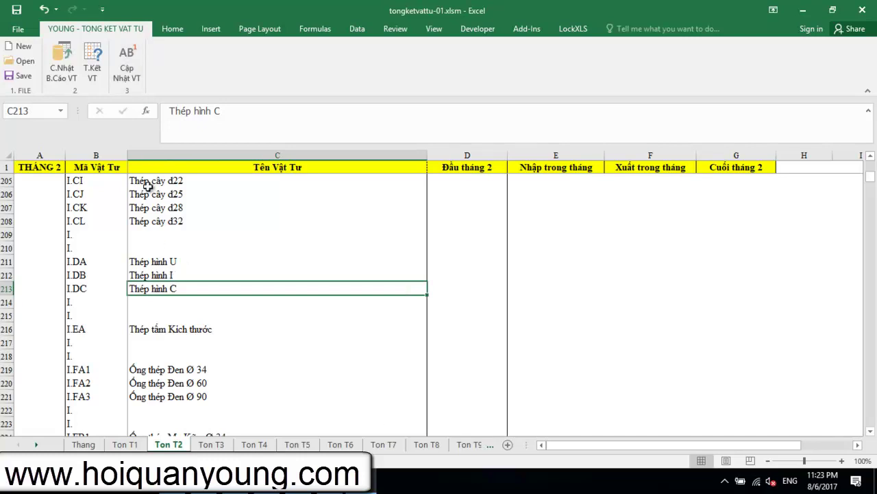
{"action": "left_click", "coordinate": [128, 75]}
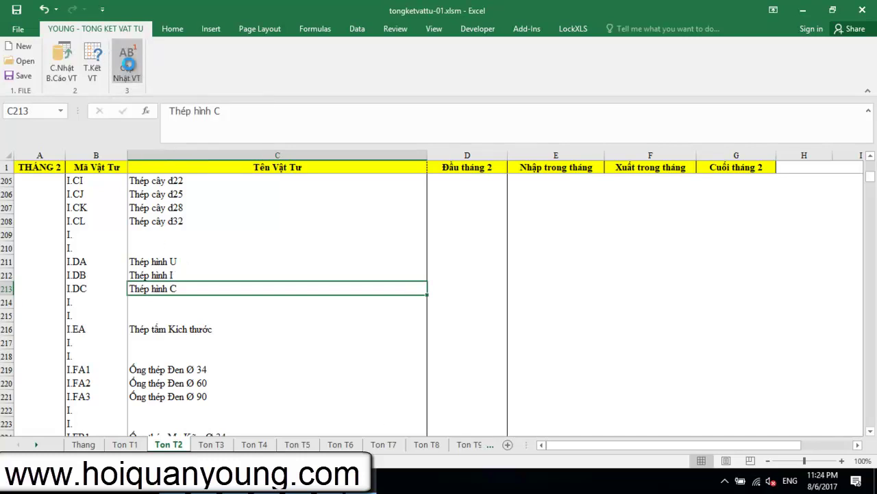
{"action": "left_click", "coordinate": [500, 282]}
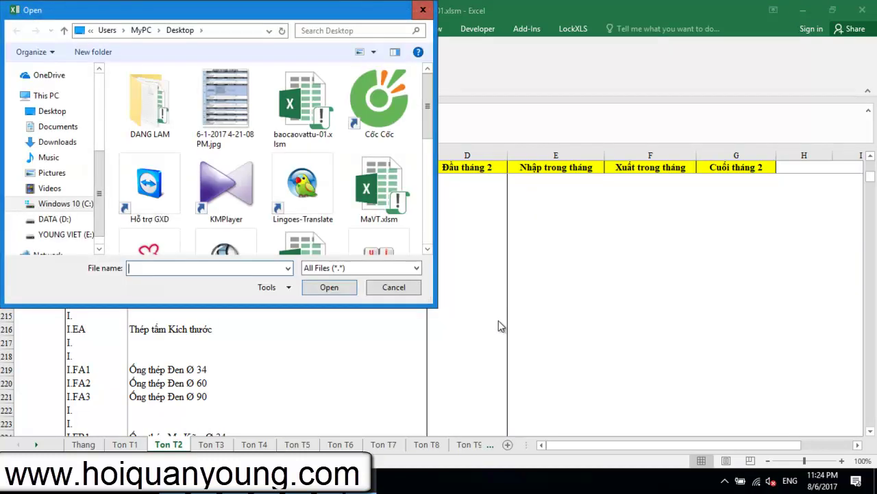
{"action": "left_click", "coordinate": [379, 189]}
{"action": "left_click", "coordinate": [329, 287]}
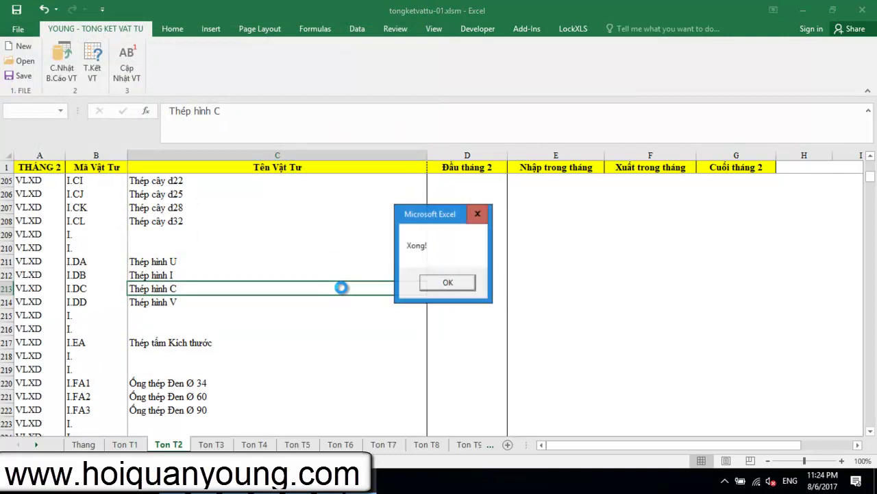
{"action": "key", "text": "Return"}
{"action": "left_click", "coordinate": [148, 306]}
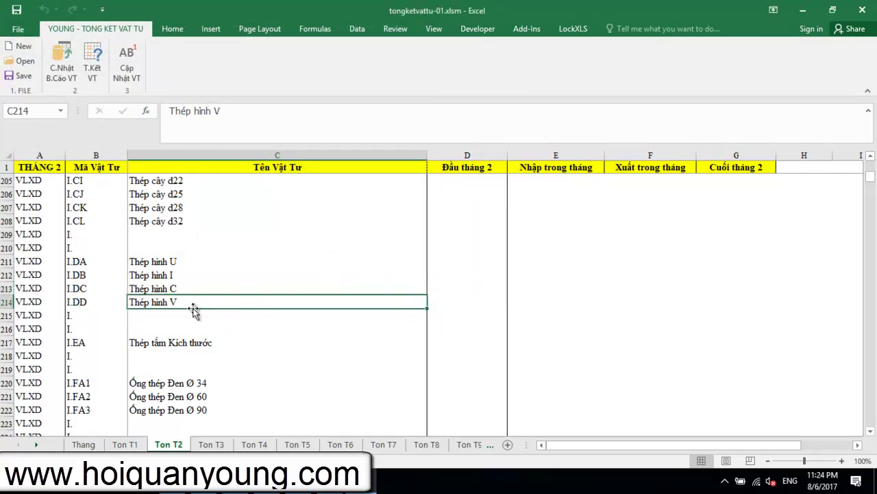
- Enter 1000 as the Đầu tháng 2 opening stock for ÁO Công nhân Dài tay in cell D2
{"action": "scroll", "coordinate": [195, 309], "scroll_direction": "up", "scroll_amount": 1}
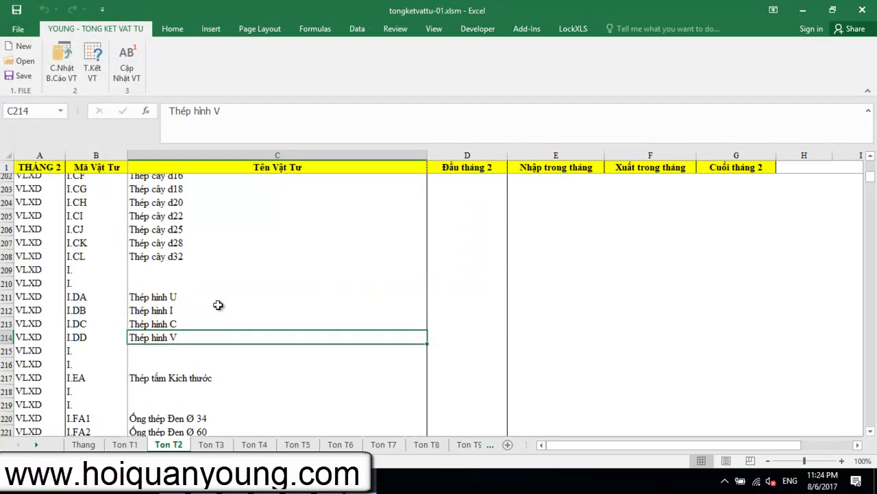
{"action": "left_click_drag", "start_coordinate": [870, 177], "coordinate": [868, 166]}
{"action": "left_click", "coordinate": [462, 181]}
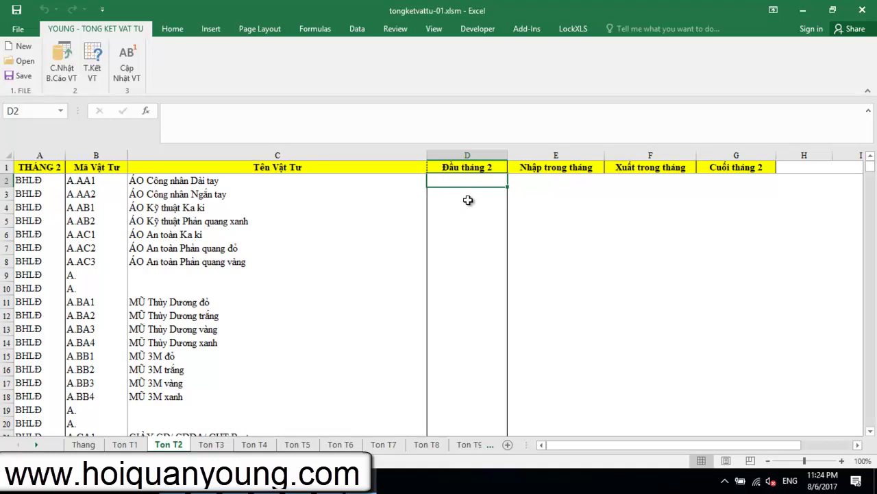
{"action": "type", "text": "5"}
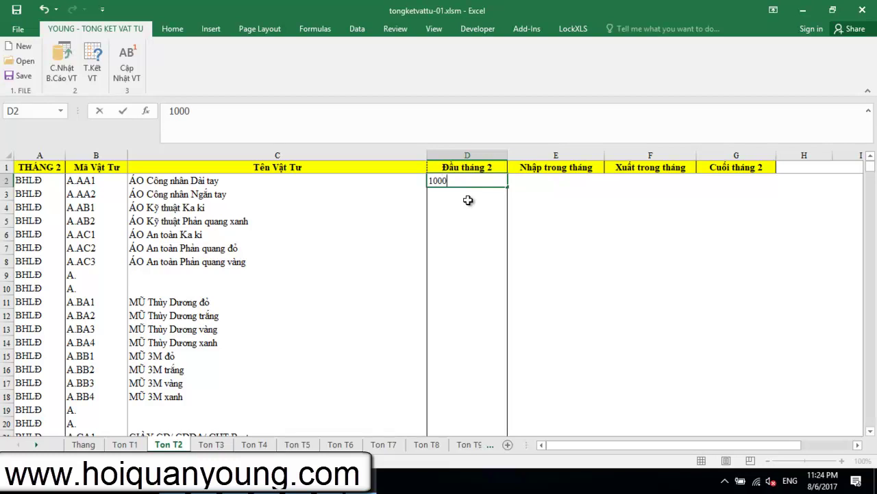
{"action": "key", "text": "Return"}
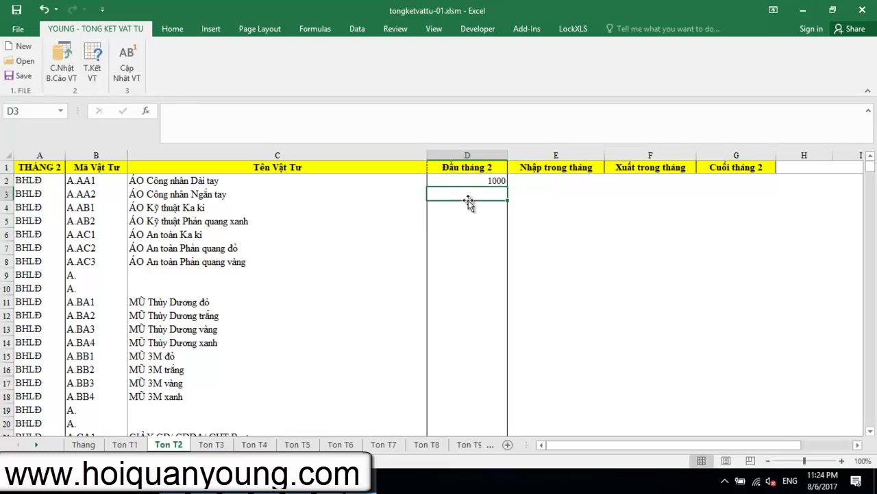
- Enter 500 as the opening stock for ÁO Công nhân Ngắn tay in cell D3 and clear it again
{"action": "type", "text": "500"}
{"action": "key", "text": "Return"}
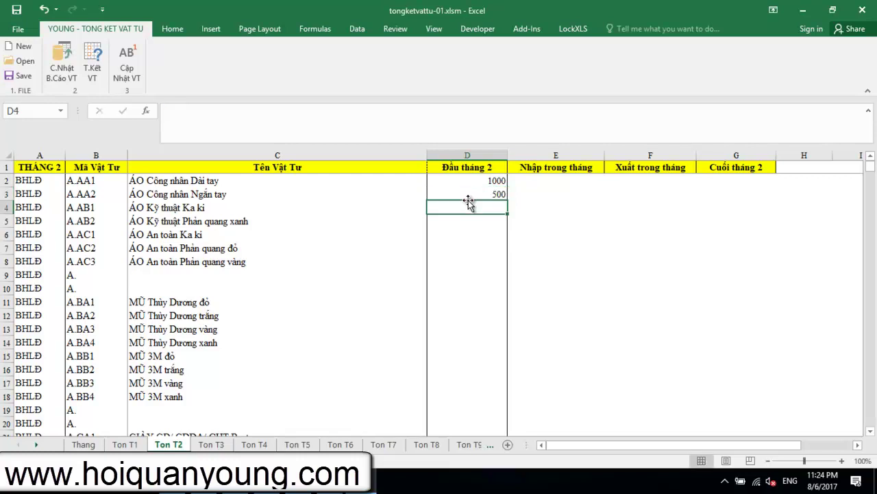
{"action": "key", "text": "Up"}
{"action": "key", "text": "Delete"}
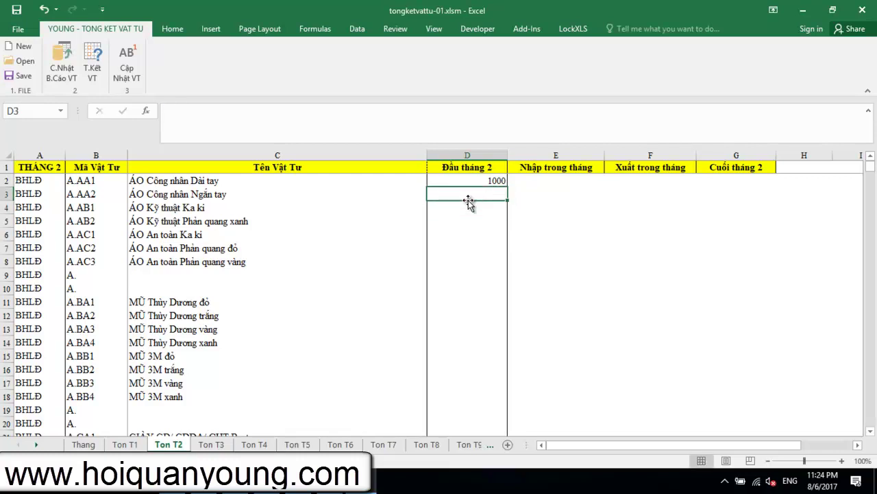
{"action": "scroll", "coordinate": [456, 368], "scroll_direction": "down", "scroll_amount": 7}
{"action": "scroll", "coordinate": [458, 352], "scroll_direction": "up", "scroll_amount": 7}
{"action": "left_click", "coordinate": [497, 180]}
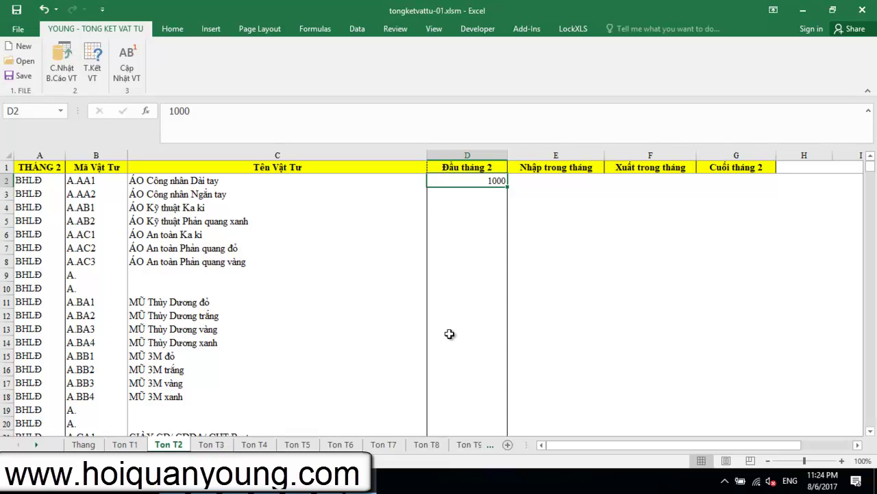
{"action": "scroll", "coordinate": [449, 334], "scroll_direction": "down", "scroll_amount": 2}
{"action": "scroll", "coordinate": [449, 333], "scroll_direction": "up", "scroll_amount": 2}
{"action": "left_click_drag", "start_coordinate": [872, 172], "coordinate": [873, 169]}
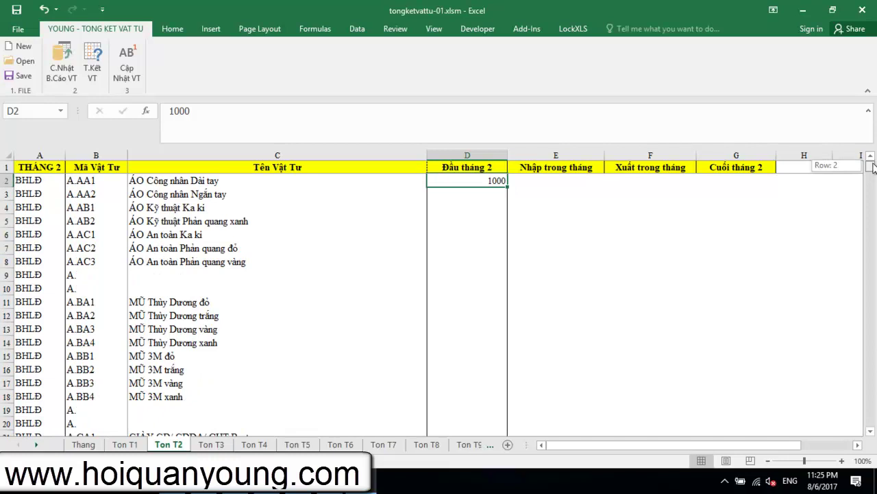
- Enter 600 as the Đầu tháng 2 opening stock for Thép hộp 20*20 6m in cell D185
{"action": "left_click_drag", "start_coordinate": [873, 168], "coordinate": [874, 177]}
{"action": "scroll", "coordinate": [152, 322], "scroll_direction": "up", "scroll_amount": 1}
{"action": "left_click", "coordinate": [158, 329]}
{"action": "left_click", "coordinate": [162, 342]}
{"action": "key", "text": "Up"}
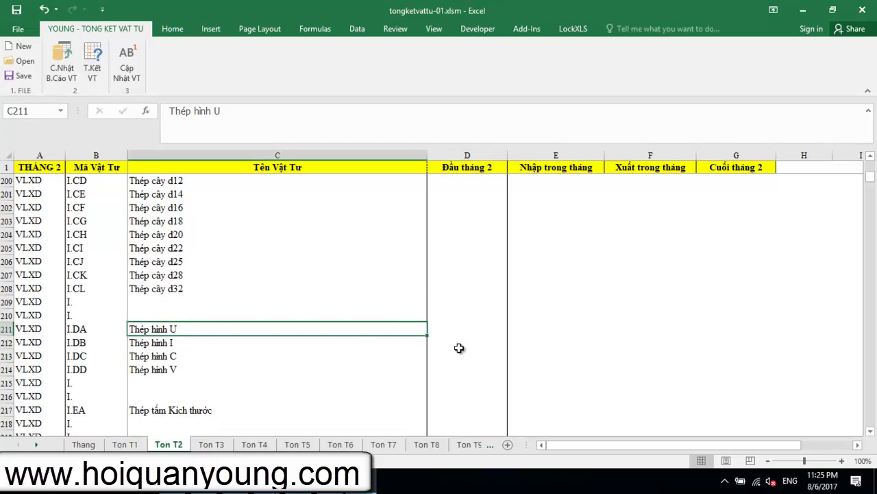
{"action": "left_click", "coordinate": [458, 332]}
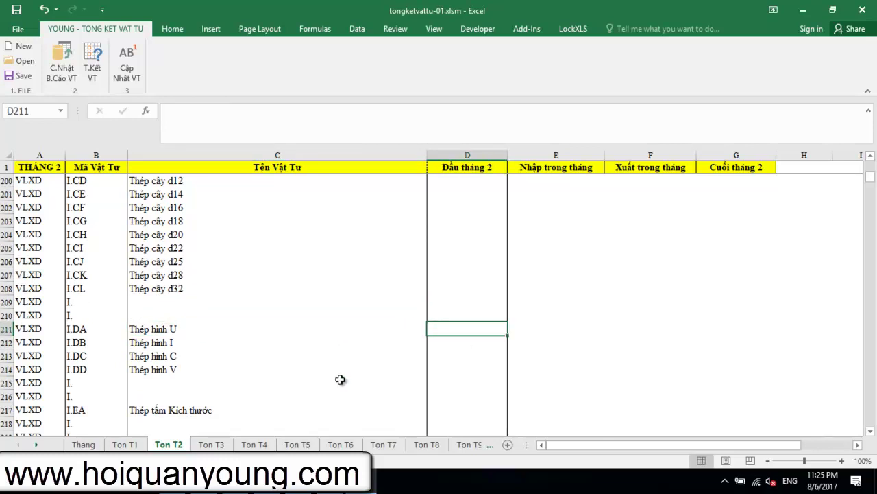
{"action": "scroll", "coordinate": [231, 346], "scroll_direction": "up", "scroll_amount": 4}
{"action": "scroll", "coordinate": [206, 274], "scroll_direction": "up", "scroll_amount": 2}
{"action": "left_click", "coordinate": [204, 223]}
{"action": "left_click", "coordinate": [480, 220]}
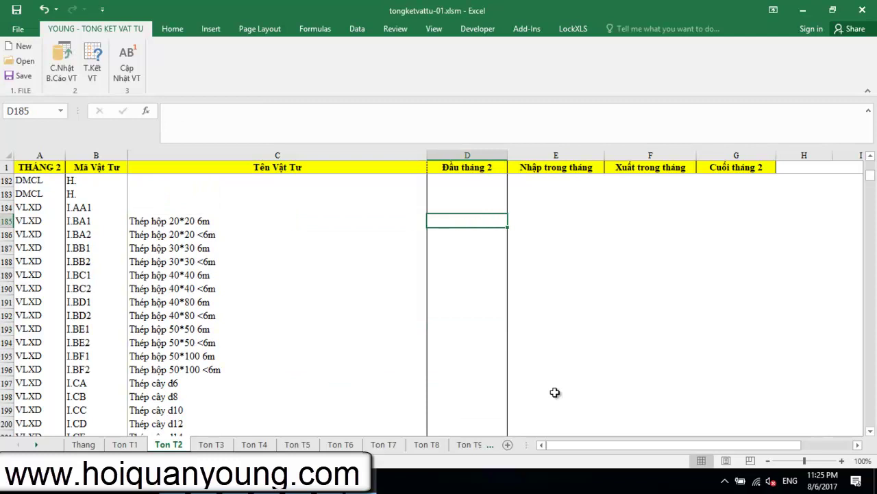
{"action": "type", "text": "2"}
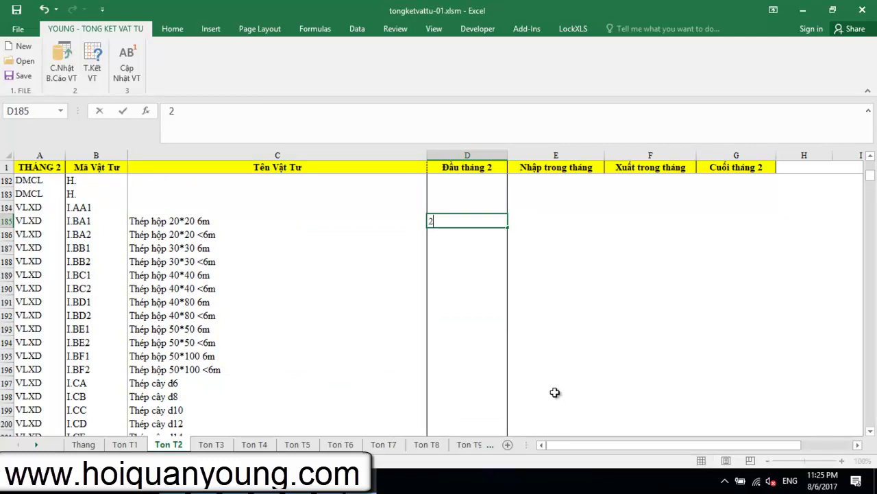
{"action": "key", "text": "BackSpace"}
{"action": "key", "text": "BackSpace"}
{"action": "key", "text": "BackSpace"}
{"action": "key", "text": "Return"}
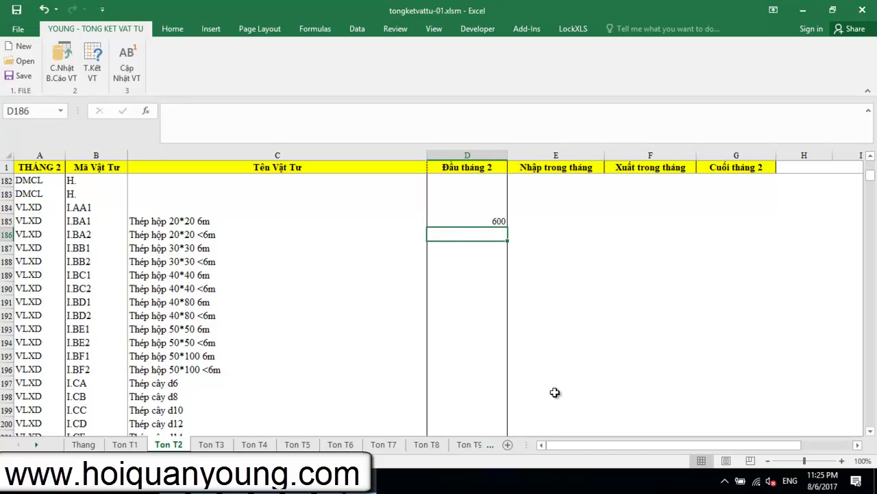
- Enter 350 as the Đầu tháng 2 opening stock for Thép hộp 20*20 <6m in cell D186
{"action": "type", "text": "350"}
{"action": "key", "text": "Return"}
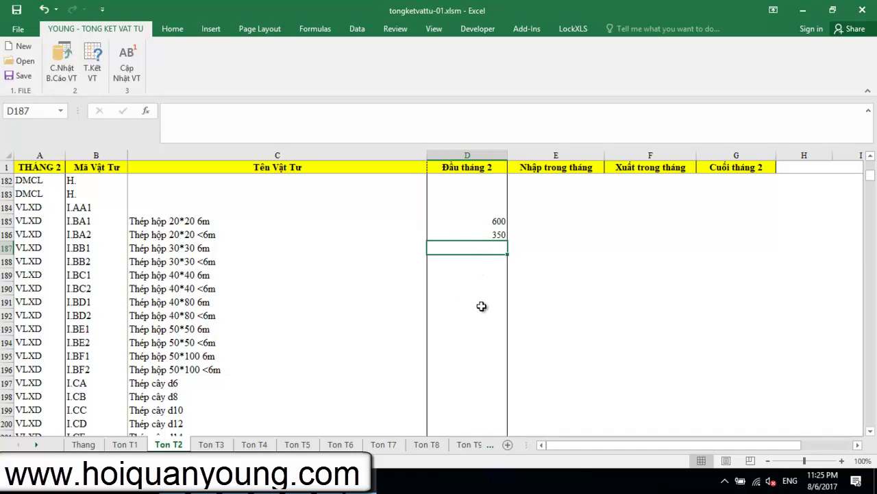
{"action": "left_click", "coordinate": [498, 234]}
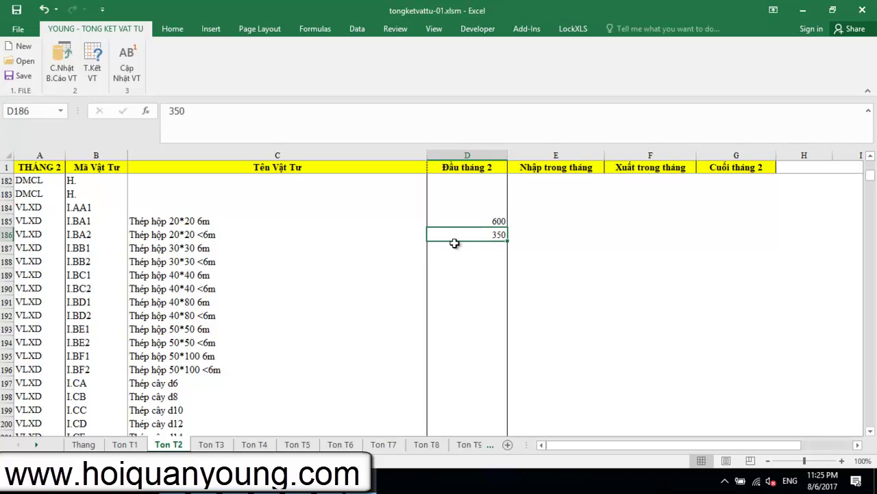
- Enter 500 as the Đầu tháng 2 opening stock for Thép hình V in cell D214
{"action": "scroll", "coordinate": [496, 282], "scroll_direction": "down", "scroll_amount": 3}
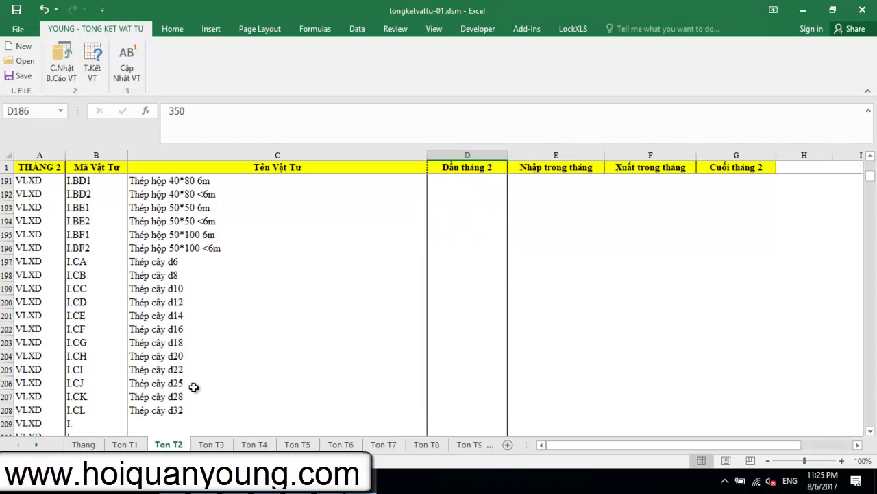
{"action": "left_click", "coordinate": [181, 407]}
{"action": "scroll", "coordinate": [251, 388], "scroll_direction": "down", "scroll_amount": 2}
{"action": "left_click", "coordinate": [359, 411]}
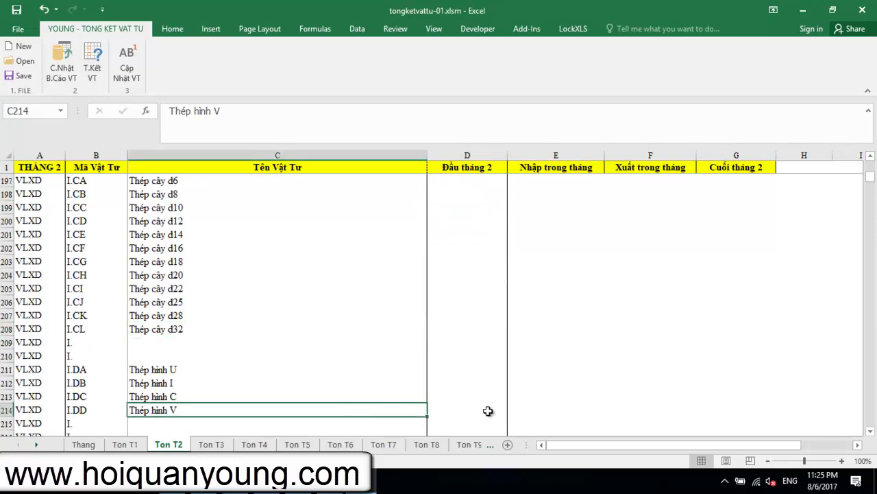
{"action": "left_click", "coordinate": [472, 410]}
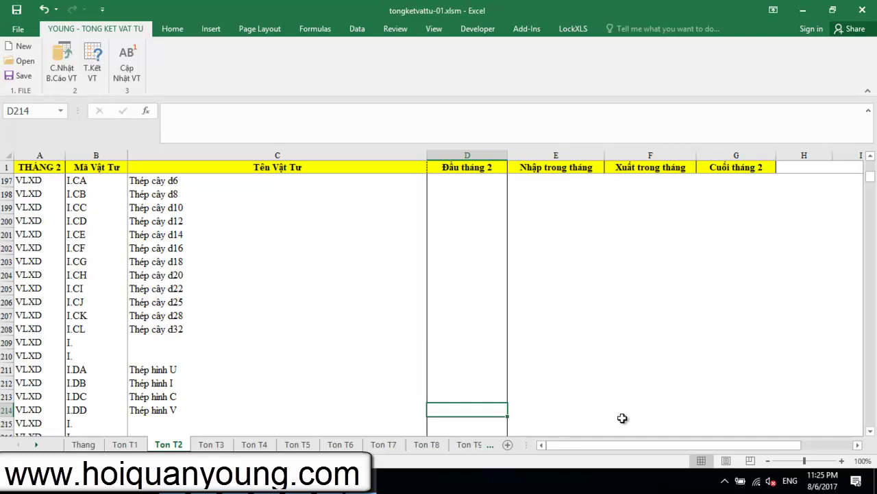
{"action": "type", "text": "500"}
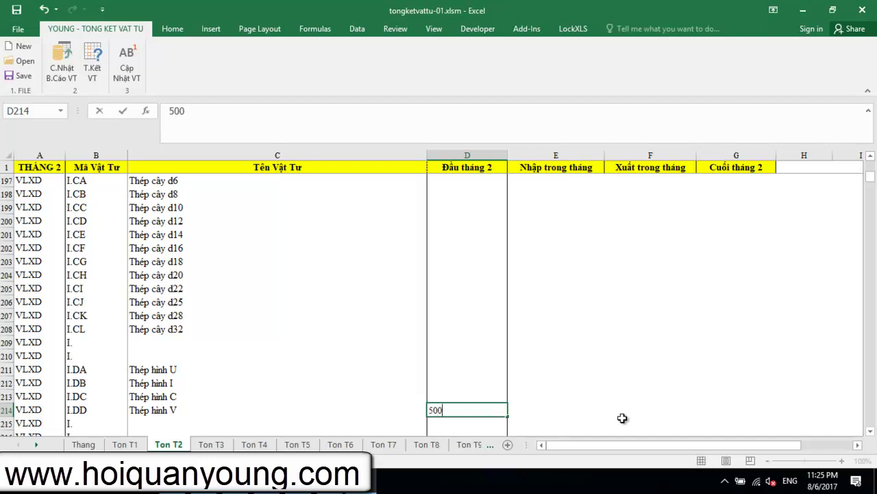
{"action": "key", "text": "Return"}
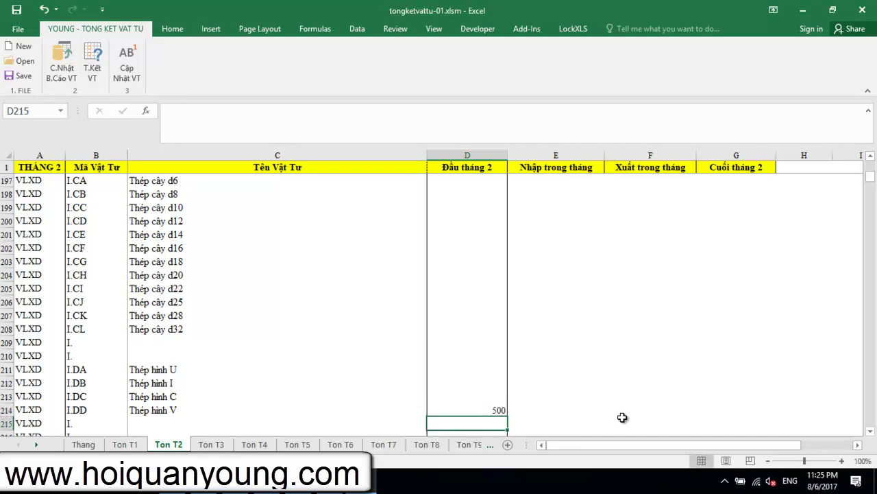
- Return to ÁO Công nhân Dài tay in row 2 and check its Đầu tháng 2 and Nhập trong tháng cells
{"action": "left_click_drag", "start_coordinate": [871, 184], "coordinate": [869, 165]}
{"action": "left_click", "coordinate": [463, 182]}
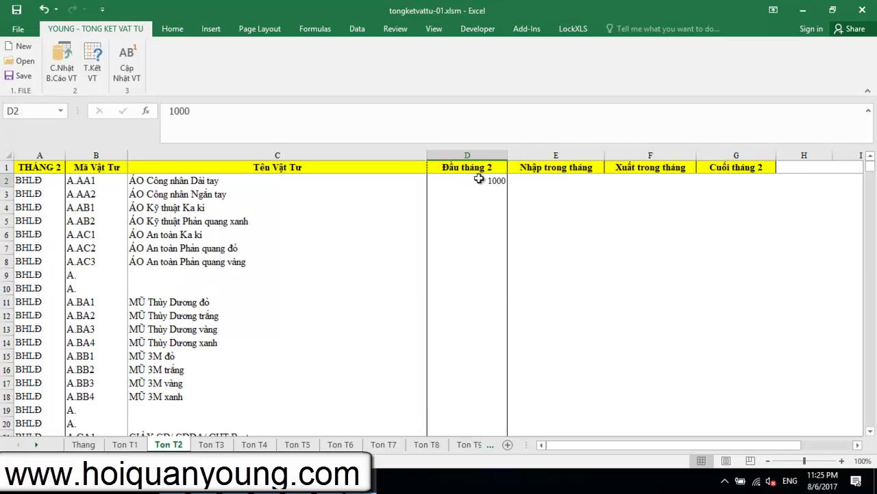
{"action": "left_click", "coordinate": [532, 186]}
{"action": "left_click", "coordinate": [491, 183]}
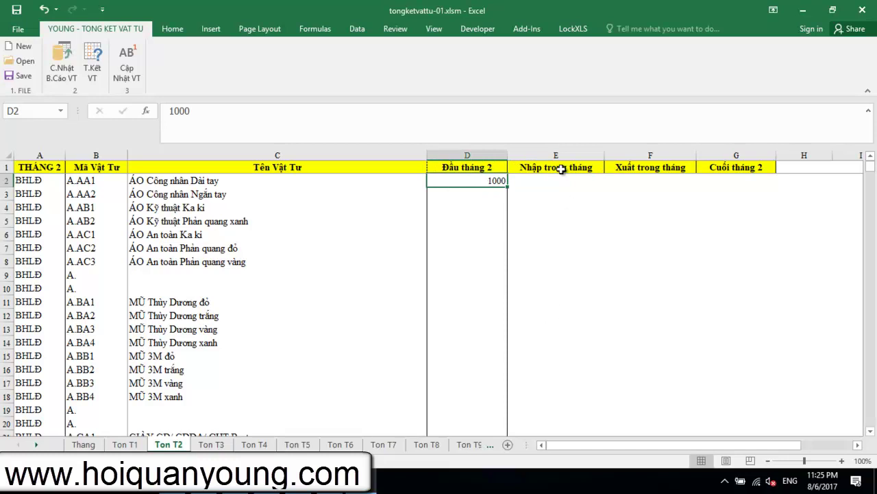
{"action": "left_click", "coordinate": [555, 182]}
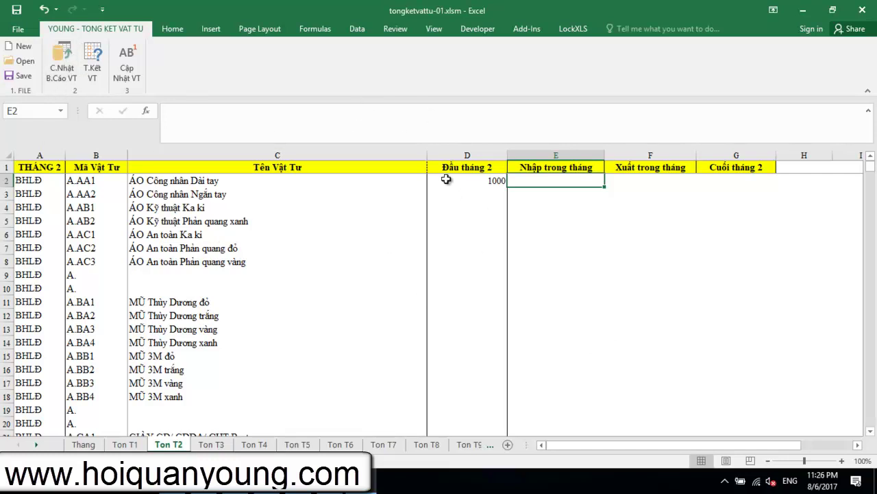
{"action": "left_click", "coordinate": [54, 60]}
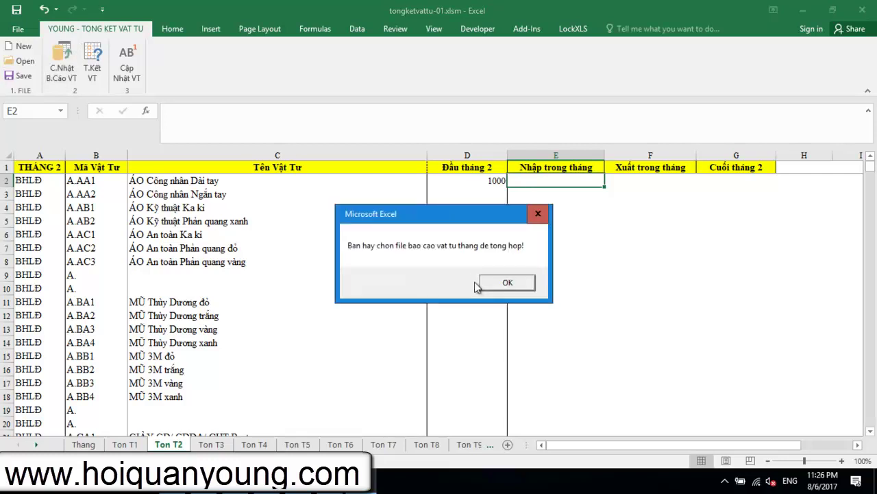
{"action": "left_click", "coordinate": [498, 281]}
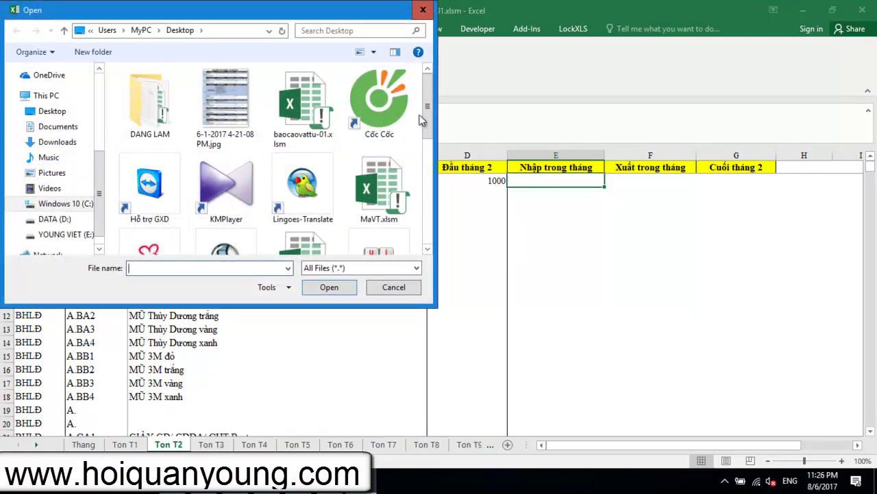
{"action": "left_click", "coordinate": [391, 288]}
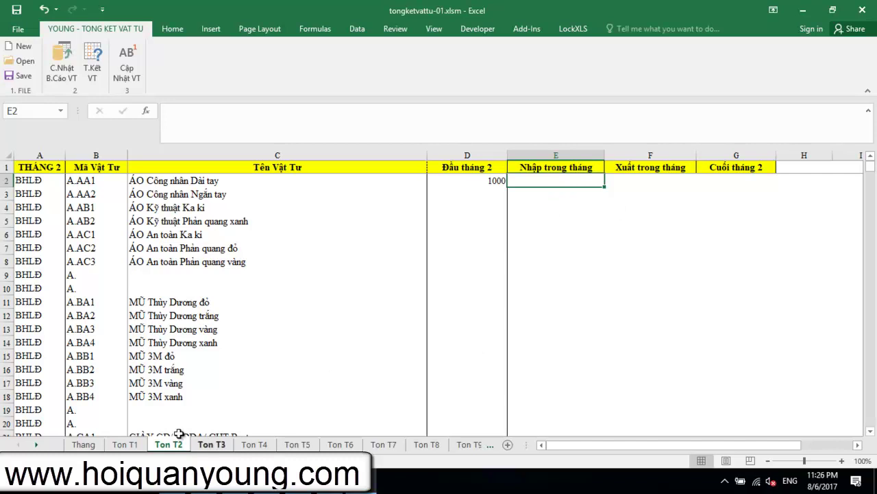
- Go through the opening, received, issued and closing stock cells of row 2, finishing on Nhập trong tháng
{"action": "left_click", "coordinate": [494, 183]}
{"action": "left_click", "coordinate": [735, 182]}
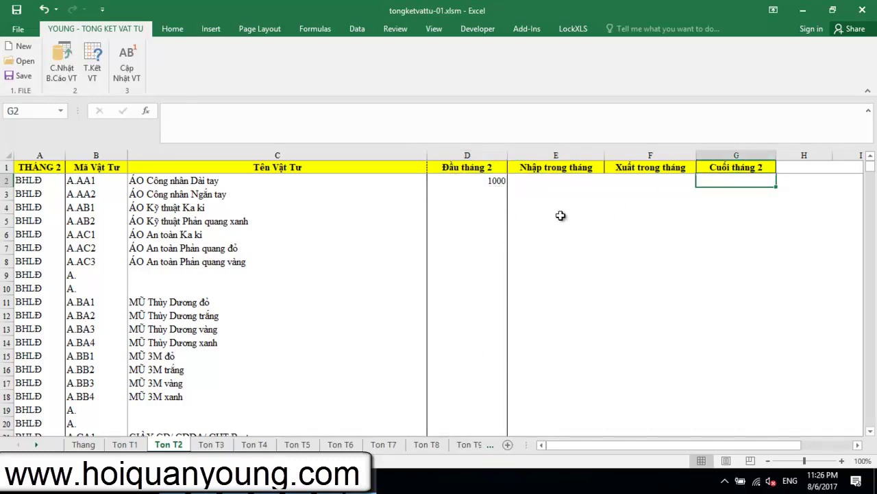
{"action": "left_click", "coordinate": [558, 184]}
{"action": "key", "text": "Right"}
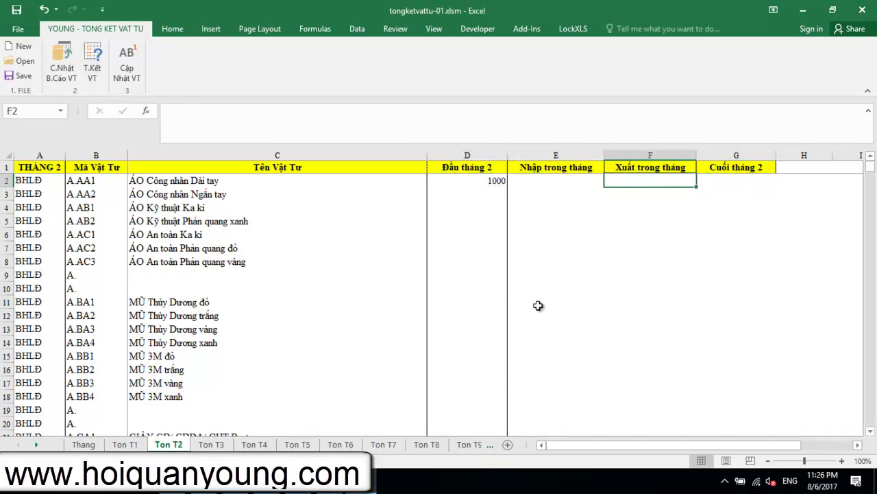
{"action": "left_click", "coordinate": [495, 184]}
{"action": "left_click", "coordinate": [567, 182]}
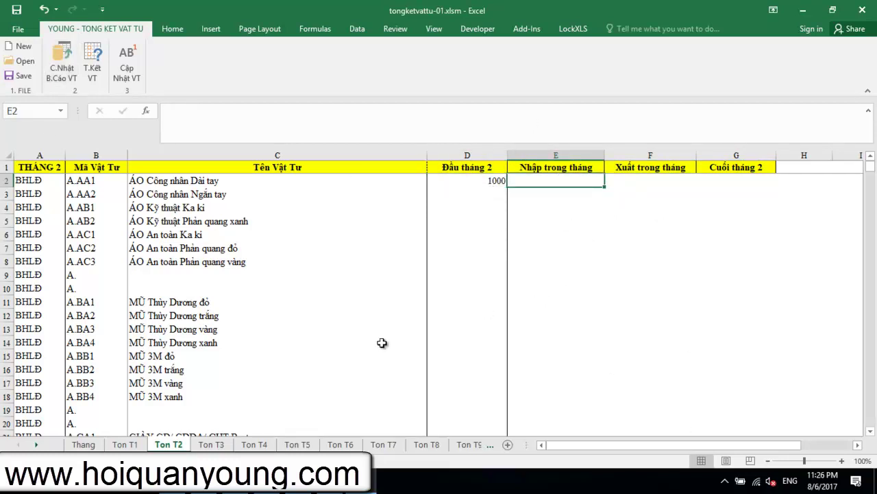
- Update the month 2 stock workbook with the monthly material report baocaovattu-01.xlsm from the Desktop
{"action": "left_click", "coordinate": [65, 62]}
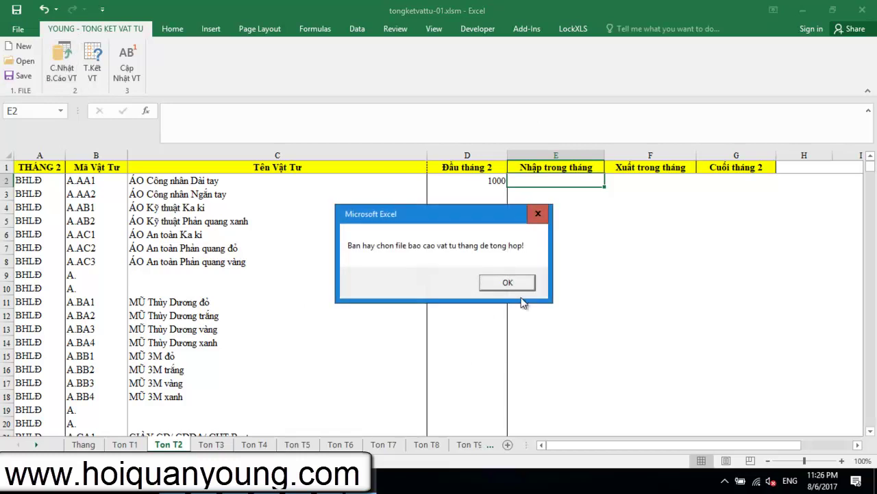
{"action": "left_click", "coordinate": [509, 279]}
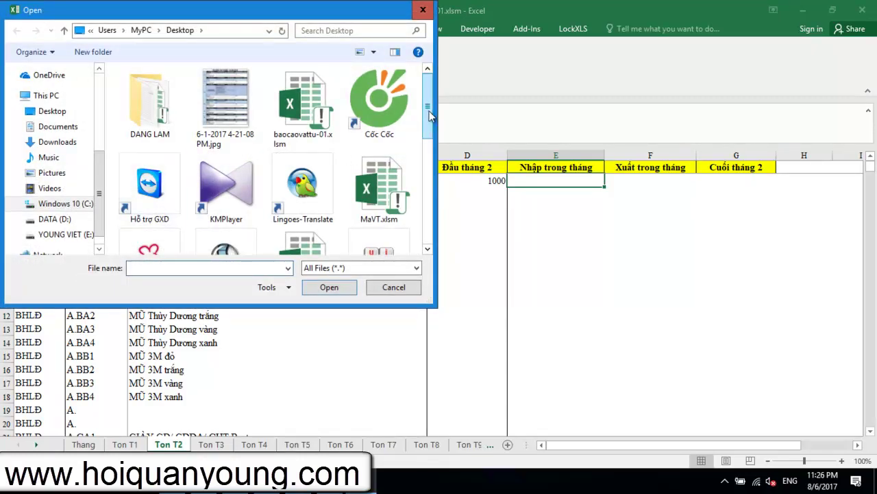
{"action": "left_click", "coordinate": [310, 106]}
{"action": "left_click", "coordinate": [340, 293]}
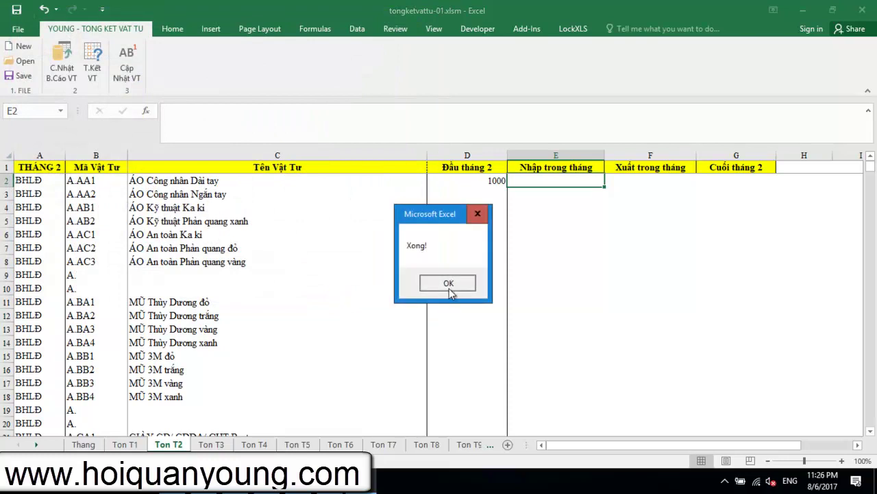
{"action": "left_click", "coordinate": [448, 283]}
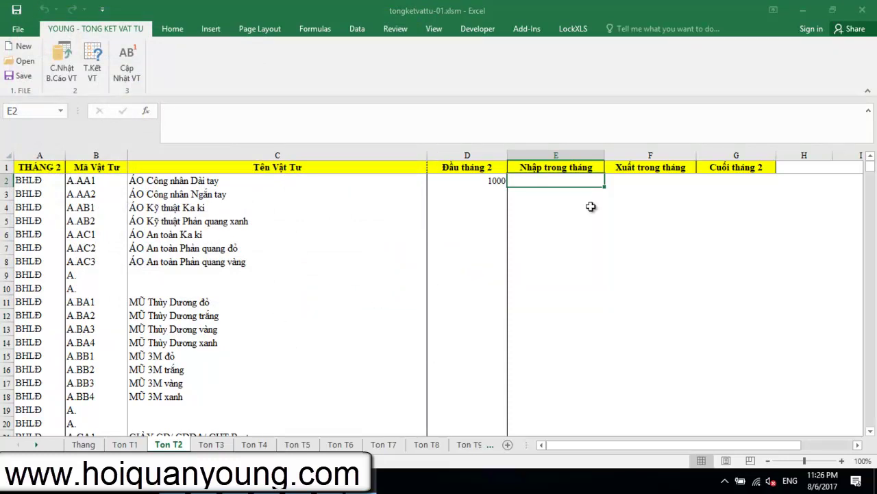
- Run the material summary for the Ton T2 sheet and check the resulting stock figures of ÁO Công nhân Dài tay
{"action": "left_click", "coordinate": [92, 65]}
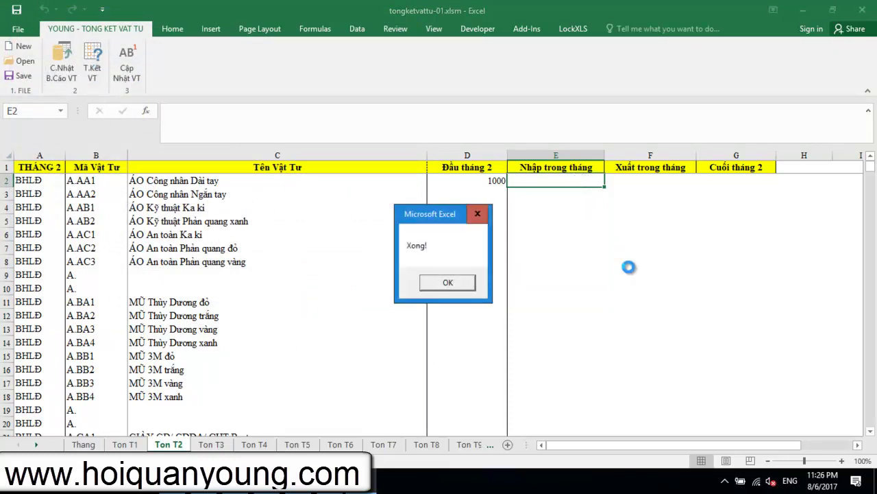
{"action": "left_click", "coordinate": [448, 282]}
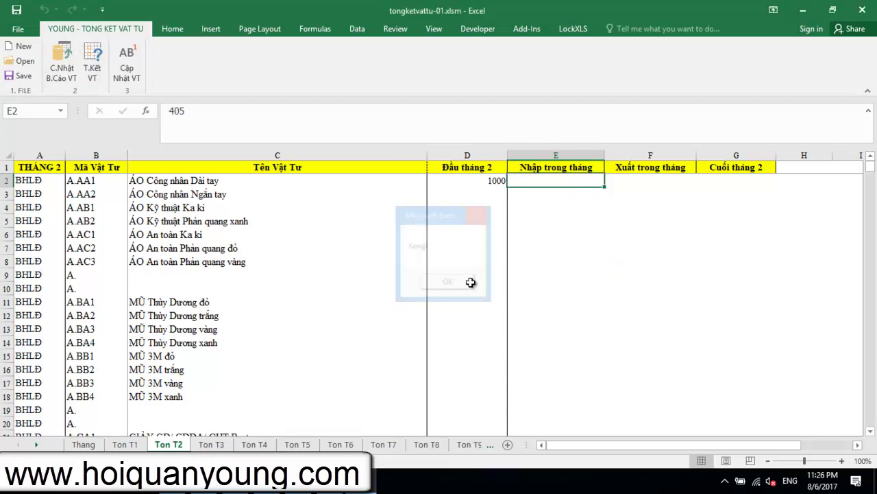
{"action": "left_click", "coordinate": [692, 181]}
{"action": "key", "text": "Left"}
{"action": "key", "text": "Left"}
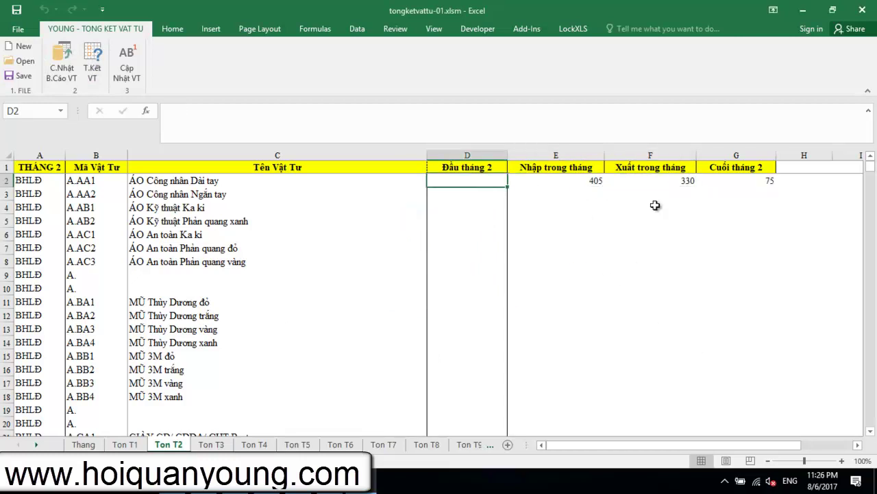
{"action": "left_click", "coordinate": [761, 180]}
{"action": "left_click", "coordinate": [693, 182]}
{"action": "left_click", "coordinate": [751, 183]}
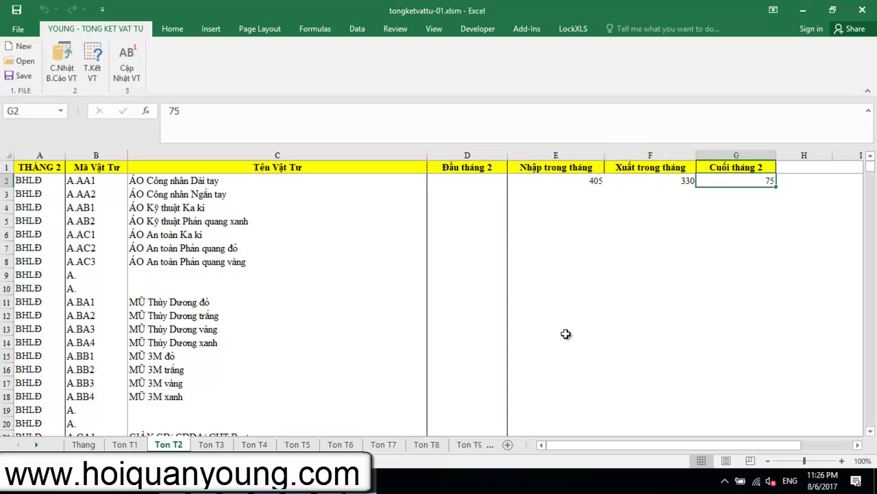
- Re-enter 1000 as the Đầu tháng 2 opening stock in D2 and check the Cuối tháng 2 cell G2
{"action": "left_click_drag", "start_coordinate": [491, 206], "coordinate": [489, 188]}
{"action": "left_click", "coordinate": [485, 183]}
{"action": "type", "text": "100"}
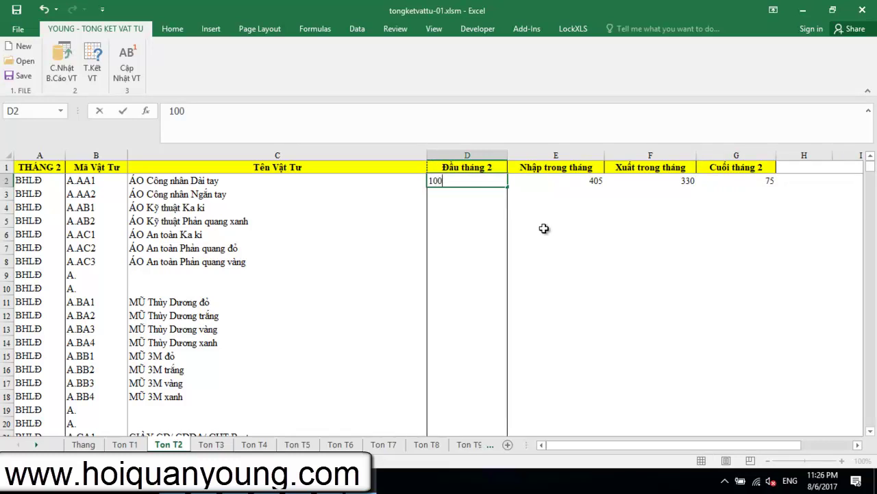
{"action": "type", "text": "0"}
{"action": "key", "text": "Return"}
{"action": "left_click", "coordinate": [752, 182]}
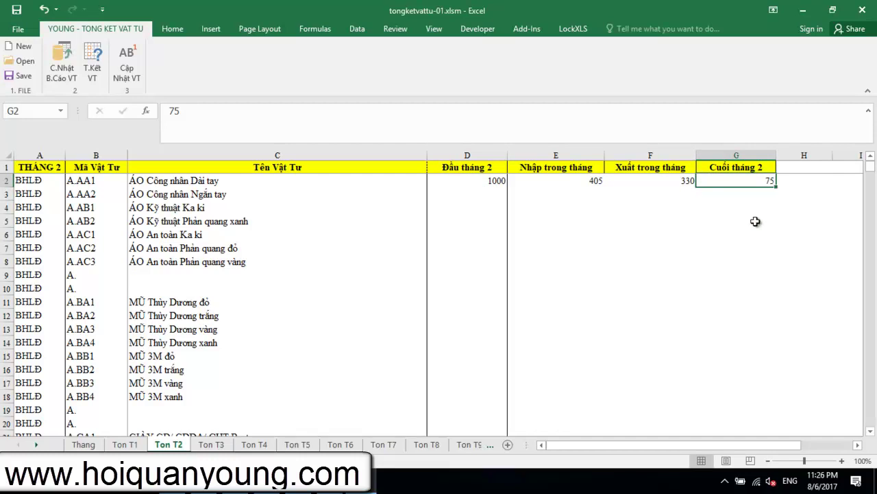
{"action": "scroll", "coordinate": [754, 286], "scroll_direction": "down", "scroll_amount": 6}
{"action": "scroll", "coordinate": [759, 370], "scroll_direction": "up", "scroll_amount": 2}
{"action": "scroll", "coordinate": [759, 370], "scroll_direction": "up", "scroll_amount": 4}
- Update the Ton T3 sheet with the monthly material report baocaovattu-01.xlsm from the Desktop
{"action": "left_click", "coordinate": [211, 444]}
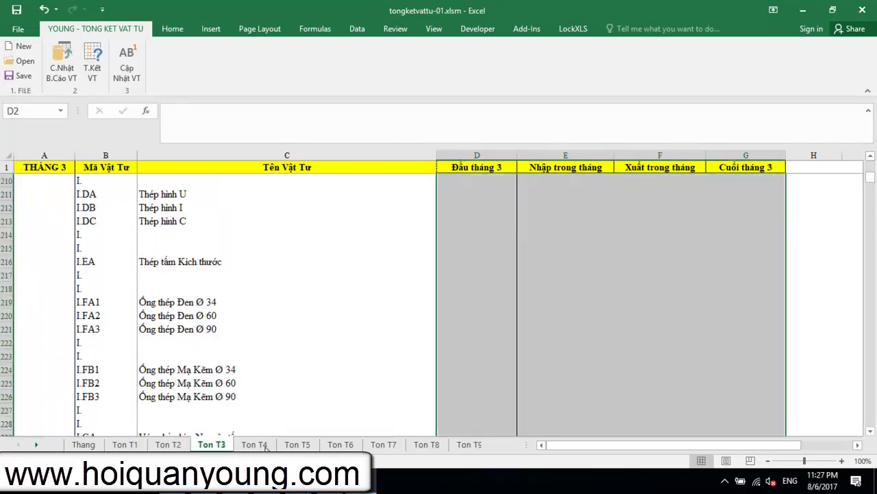
{"action": "left_click_drag", "start_coordinate": [872, 179], "coordinate": [869, 158]}
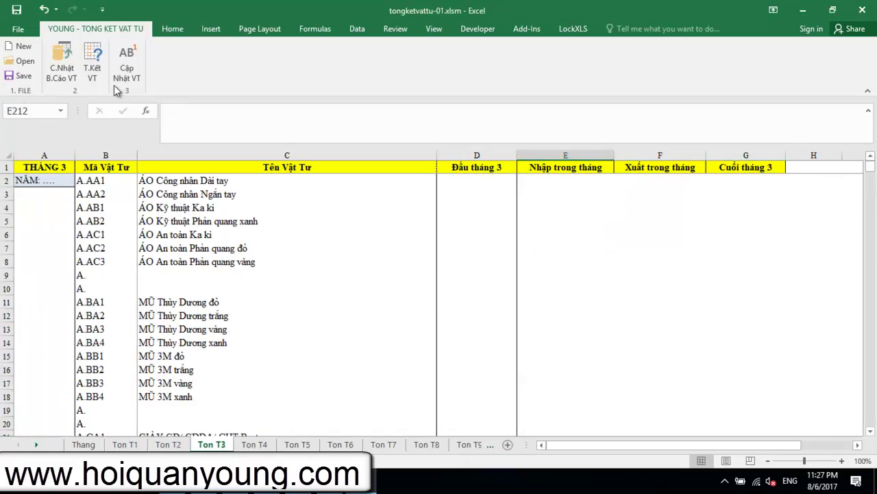
{"action": "left_click", "coordinate": [61, 63]}
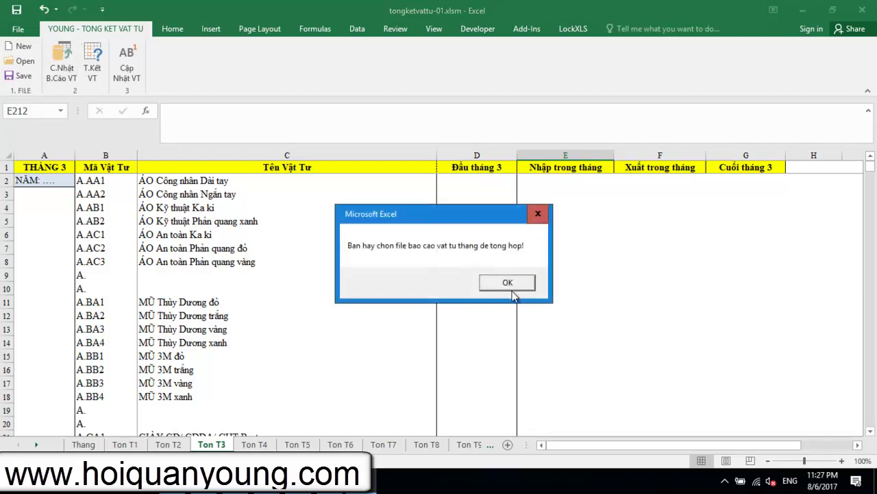
{"action": "left_click", "coordinate": [512, 288]}
{"action": "left_click", "coordinate": [329, 123]}
{"action": "left_click", "coordinate": [333, 286]}
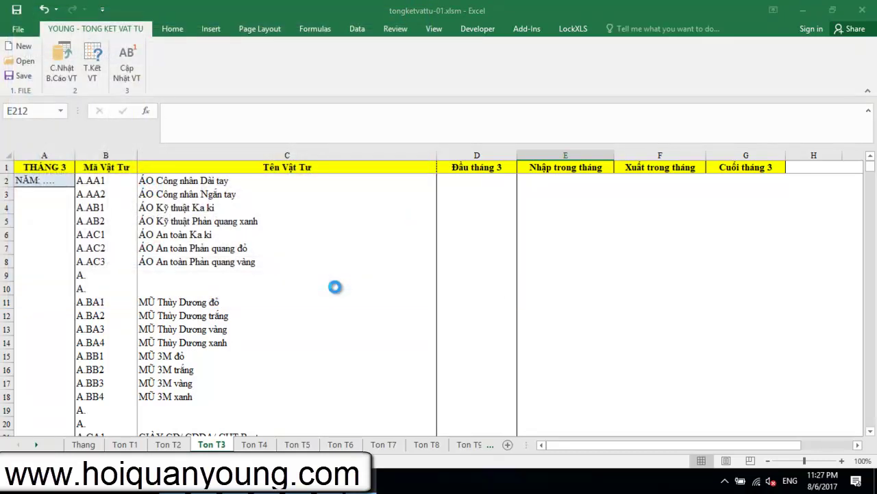
{"action": "left_click", "coordinate": [449, 283]}
- Run the material summary for the Ton T3 sheet and compare its opening stock in D2 with the Ton T2 closing stock
{"action": "left_click", "coordinate": [93, 60]}
{"action": "left_click", "coordinate": [448, 282]}
{"action": "left_click", "coordinate": [509, 181]}
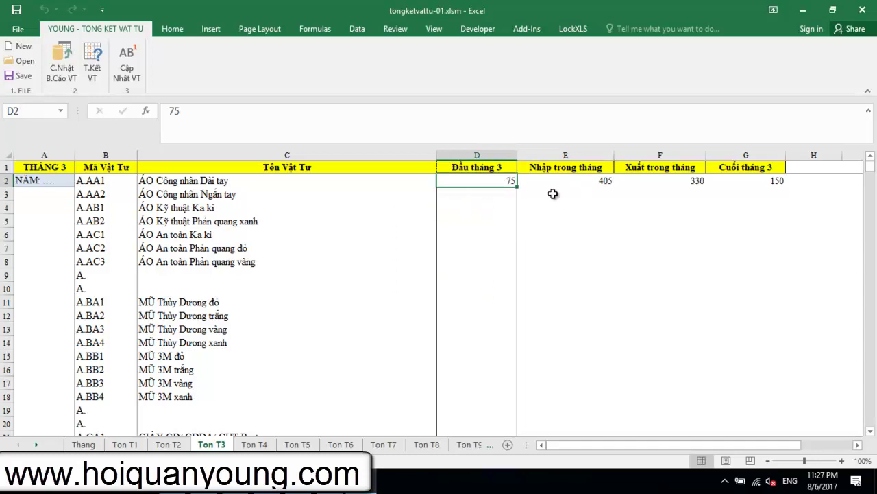
{"action": "left_click", "coordinate": [175, 444]}
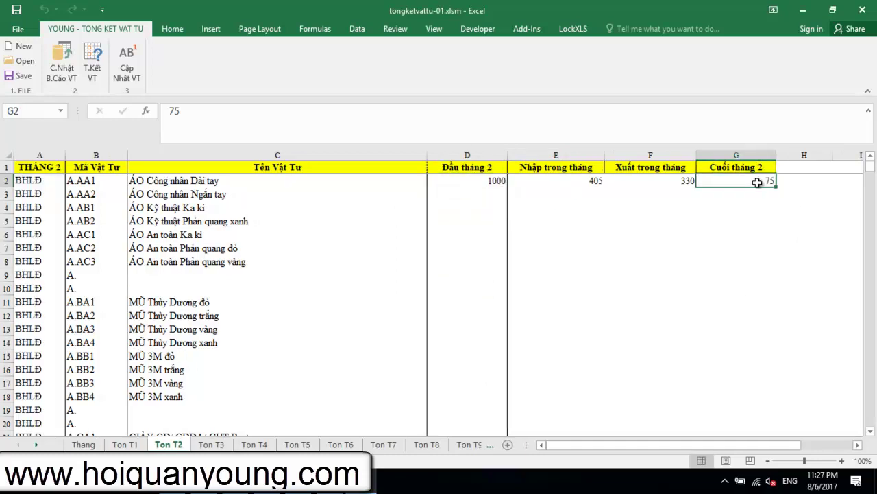
{"action": "left_click", "coordinate": [233, 444]}
- Go through the opening, received, issued and closing stock cells of row 2 on Ton T3, finishing on Cuối tháng 3
{"action": "left_click", "coordinate": [610, 180]}
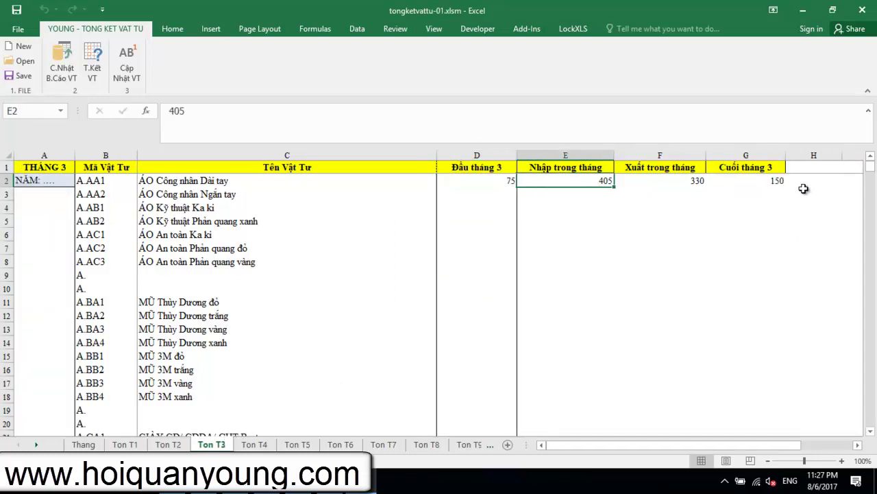
{"action": "left_click", "coordinate": [510, 180]}
{"action": "left_click", "coordinate": [562, 181]}
{"action": "left_click", "coordinate": [697, 180]}
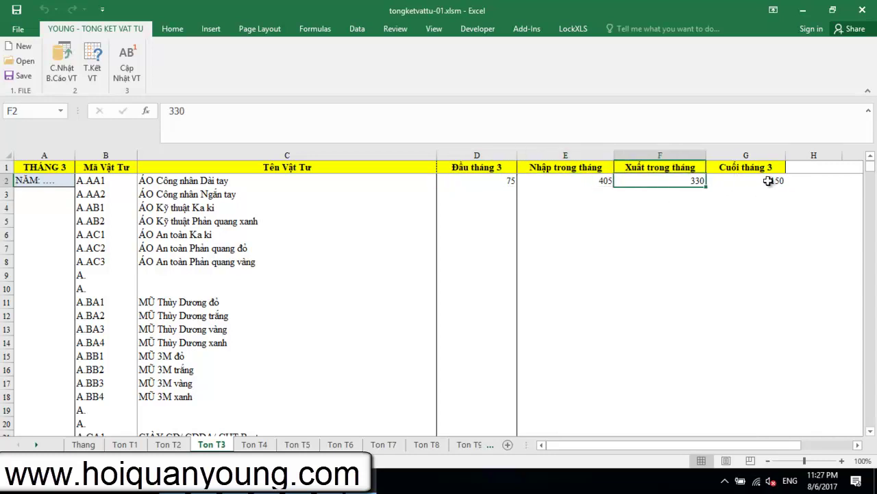
{"action": "left_click", "coordinate": [770, 182]}
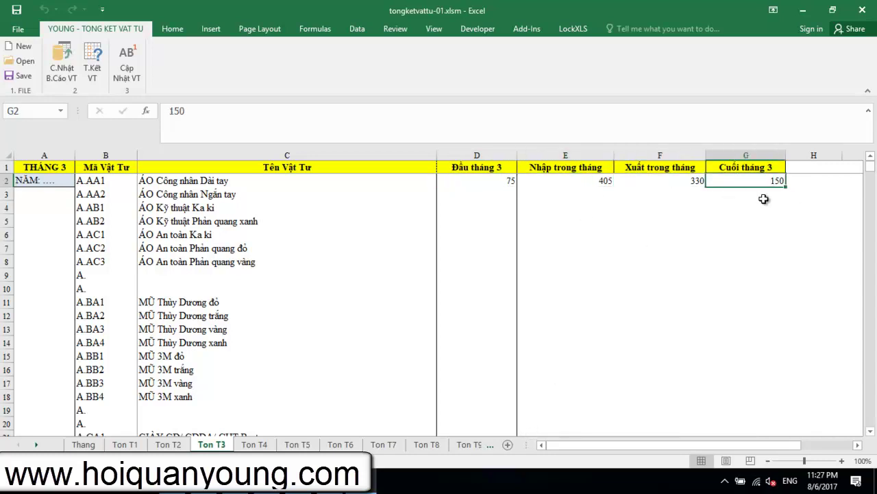
{"action": "left_click", "coordinate": [502, 182]}
{"action": "left_click", "coordinate": [608, 182]}
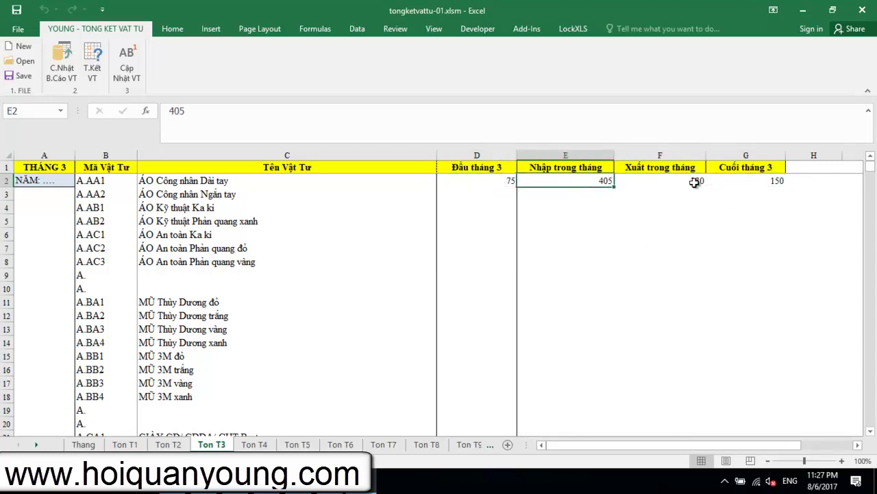
{"action": "left_click", "coordinate": [660, 184]}
{"action": "left_click", "coordinate": [583, 181]}
{"action": "left_click", "coordinate": [510, 181]}
{"action": "left_click", "coordinate": [603, 181]}
{"action": "left_click", "coordinate": [689, 182]}
{"action": "left_click", "coordinate": [767, 185]}
{"action": "left_click", "coordinate": [661, 185]}
{"action": "left_click", "coordinate": [606, 181]}
{"action": "left_click", "coordinate": [511, 183]}
{"action": "left_click", "coordinate": [609, 182]}
{"action": "left_click", "coordinate": [705, 183]}
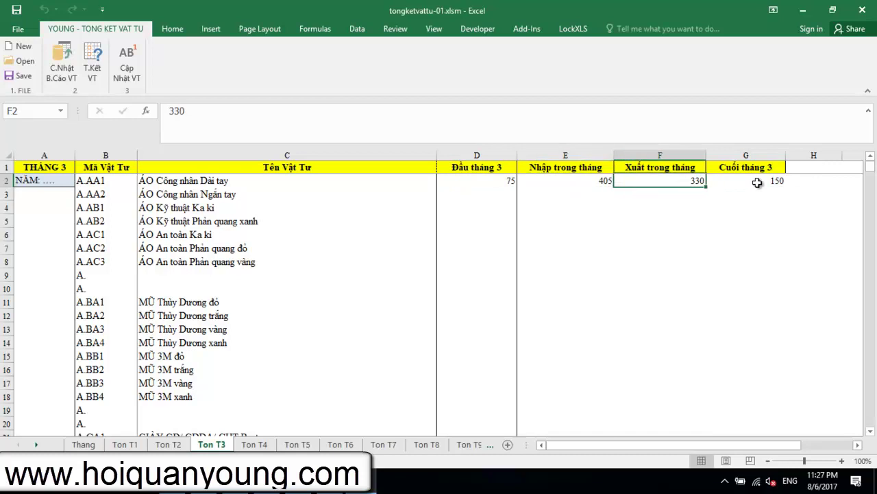
{"action": "left_click", "coordinate": [781, 182]}
{"action": "left_click", "coordinate": [598, 181]}
{"action": "left_click", "coordinate": [680, 180]}
{"action": "left_click", "coordinate": [775, 180]}
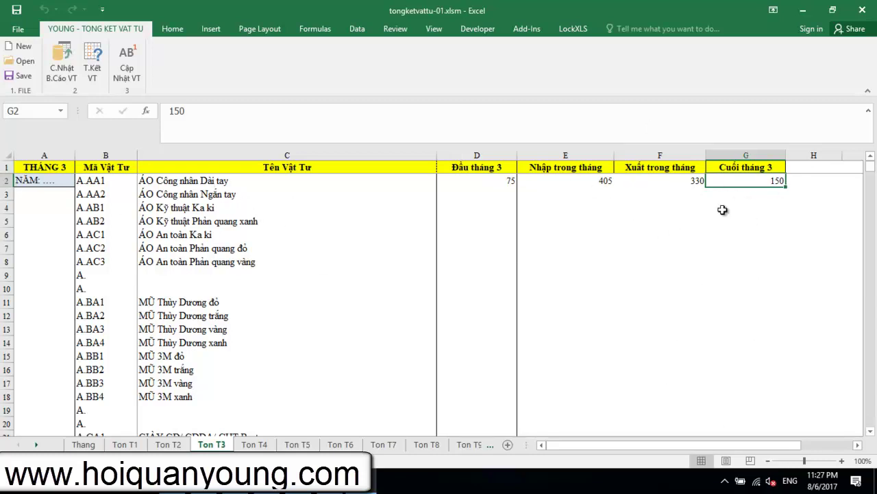
- Check the Cuối tháng 3 closing stock of the Thép hộp 20*20 materials in rows 185 and 186
{"action": "mouse_move", "coordinate": [869, 167]}
{"action": "left_mouse_down"}
{"action": "mouse_move", "coordinate": [872, 197]}
{"action": "mouse_move", "coordinate": [870, 180]}
{"action": "left_mouse_up"}
{"action": "scroll", "coordinate": [833, 221], "scroll_direction": "up", "scroll_amount": 20}
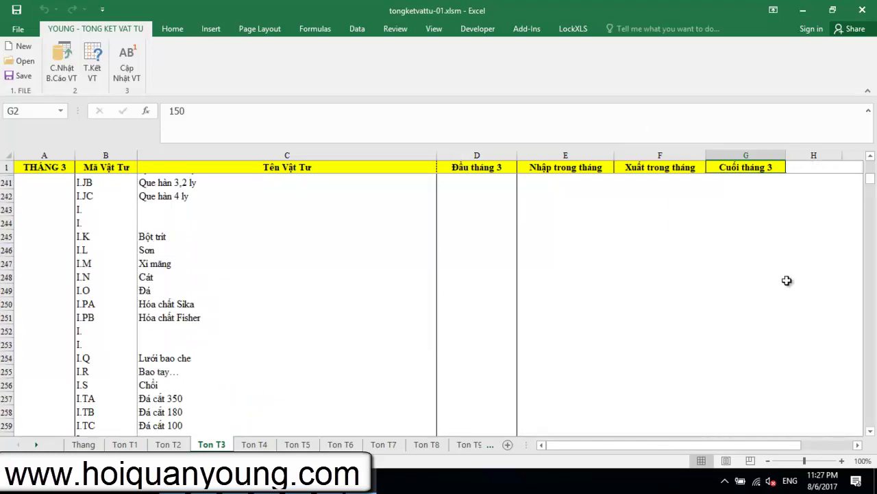
{"action": "scroll", "coordinate": [774, 284], "scroll_direction": "up", "scroll_amount": 17}
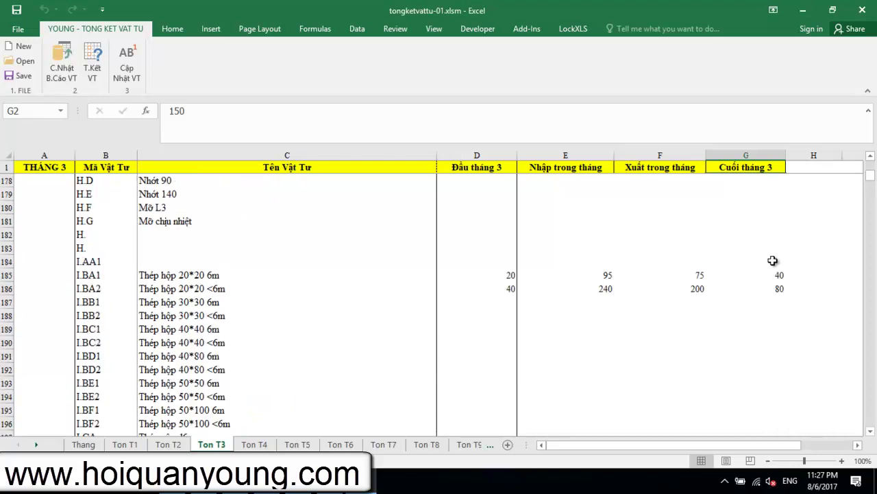
{"action": "left_click", "coordinate": [769, 391]}
{"action": "key", "text": "Down"}
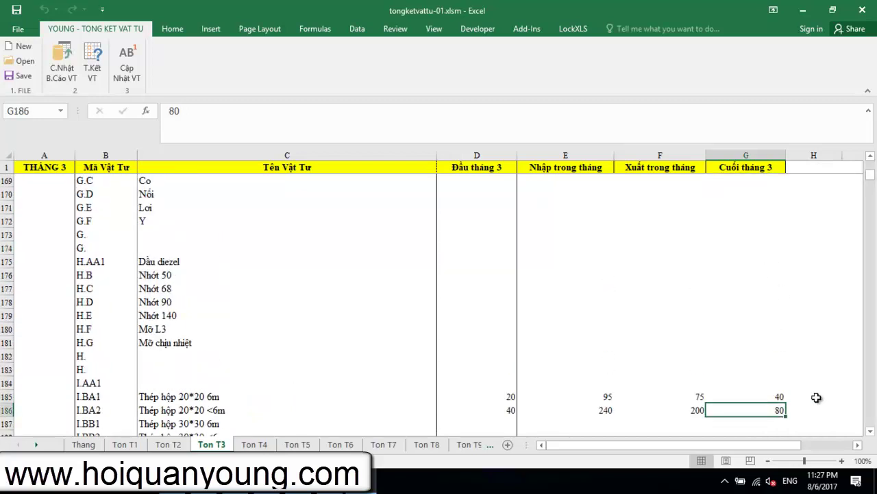
- Update the material code list of the stock workbook from MaVT.xlsm on the Desktop
{"action": "scroll", "coordinate": [817, 397], "scroll_direction": "down", "scroll_amount": 12}
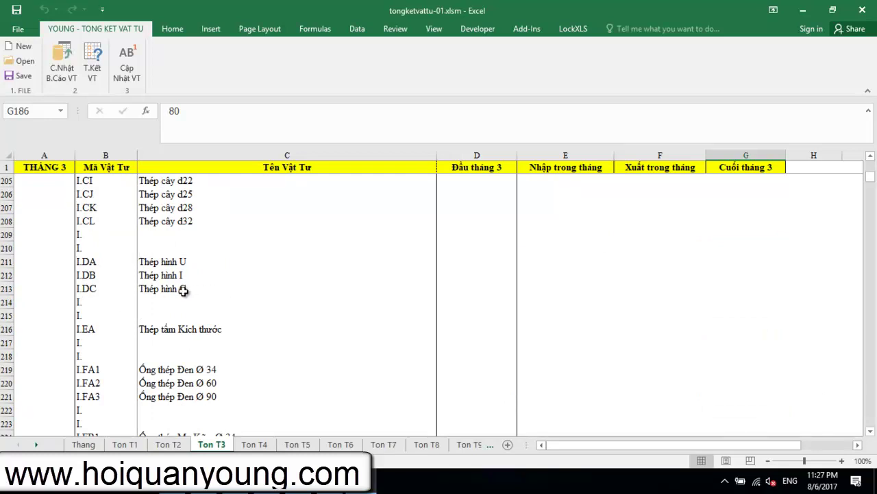
{"action": "scroll", "coordinate": [185, 289], "scroll_direction": "up", "scroll_amount": 2}
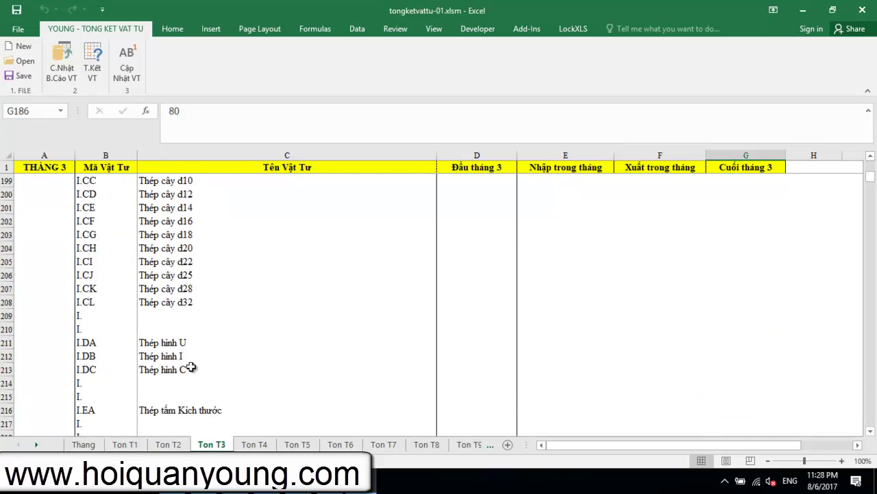
{"action": "left_click", "coordinate": [125, 60]}
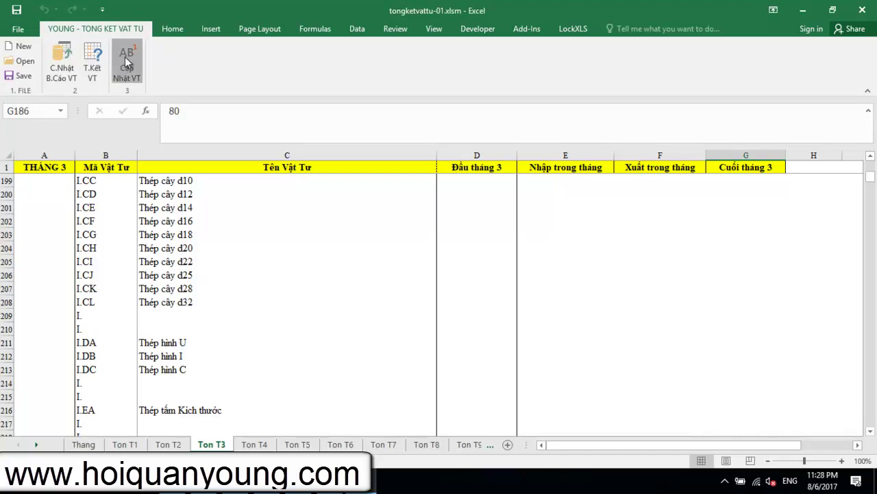
{"action": "left_click", "coordinate": [498, 284]}
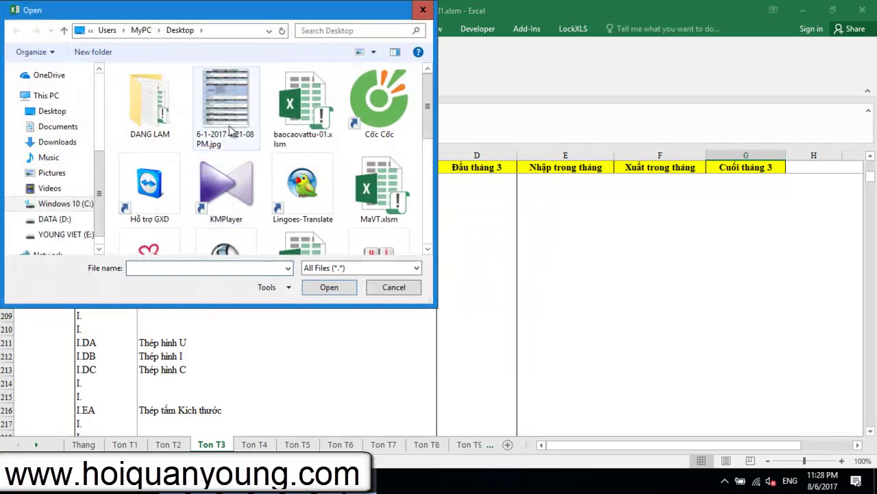
{"action": "left_click", "coordinate": [383, 199]}
{"action": "left_click", "coordinate": [329, 288]}
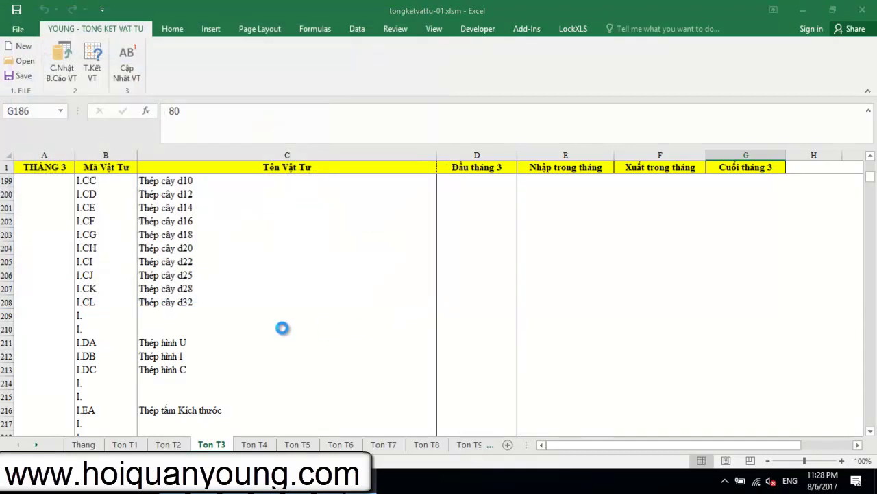
{"action": "left_click", "coordinate": [464, 288]}
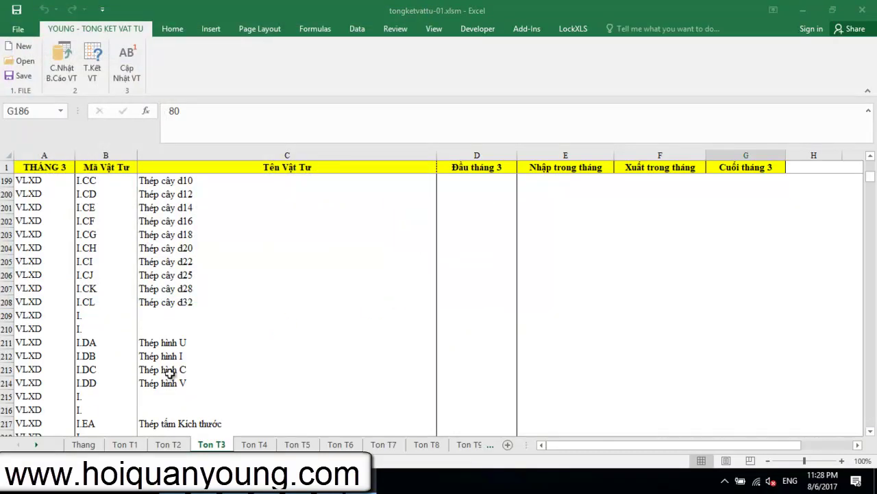
- Rerun the material summary for the Ton T3 sheet using the updated material list
{"action": "left_click_drag", "start_coordinate": [875, 187], "coordinate": [872, 166]}
{"action": "left_click", "coordinate": [93, 61]}
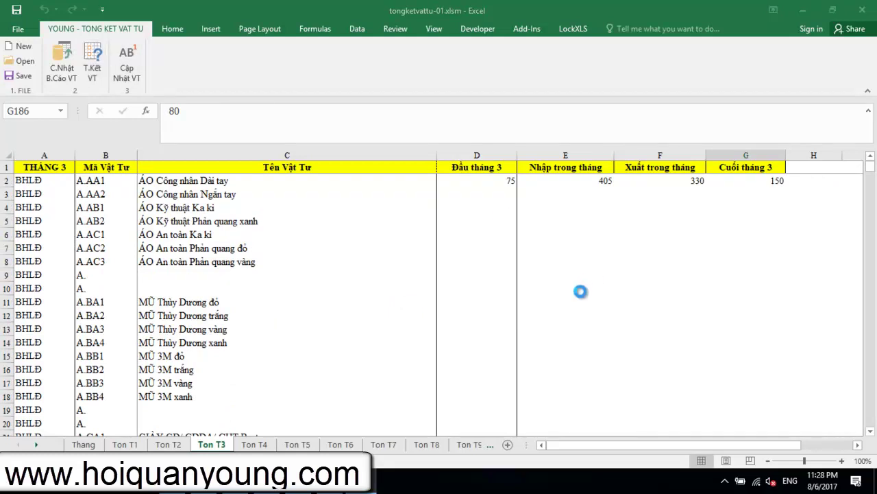
{"action": "left_click", "coordinate": [447, 290]}
- Examine the opening, received, issued and closing stock of Thép hình V in row 214, finishing on Cuối tháng 3
{"action": "scroll", "coordinate": [568, 343], "scroll_direction": "down", "scroll_amount": 11}
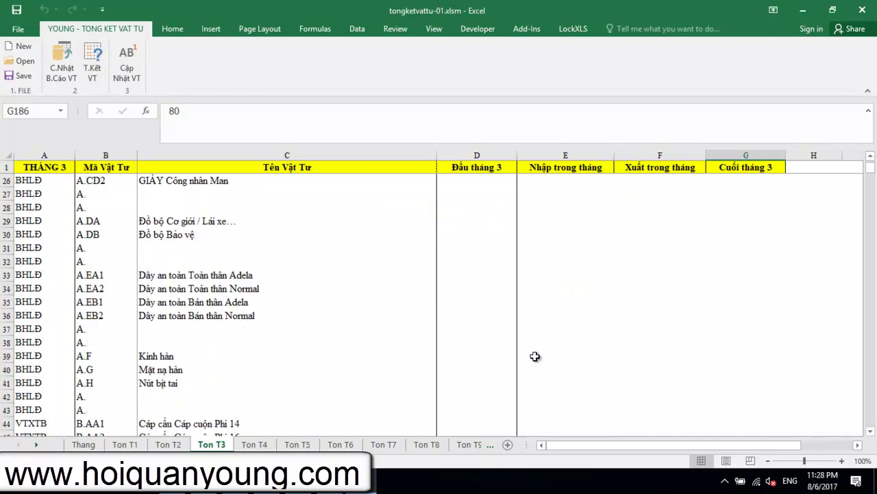
{"action": "scroll", "coordinate": [534, 356], "scroll_direction": "down", "scroll_amount": 20}
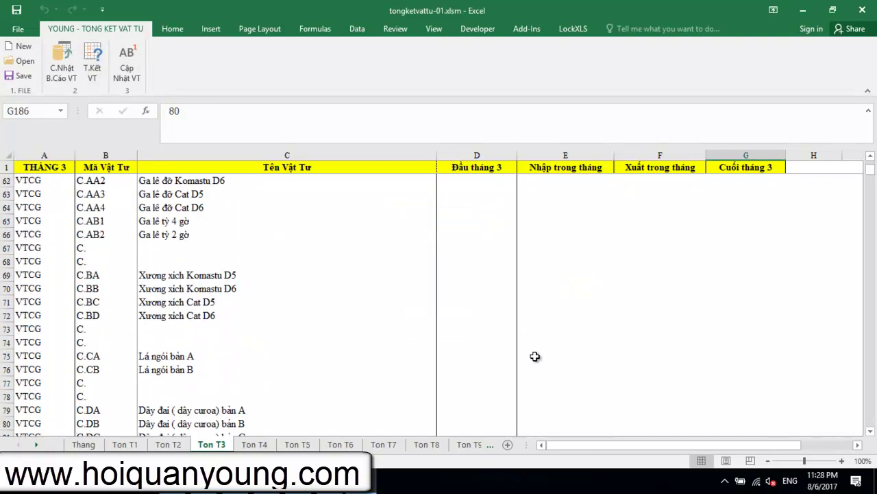
{"action": "scroll", "coordinate": [534, 356], "scroll_direction": "down", "scroll_amount": 19}
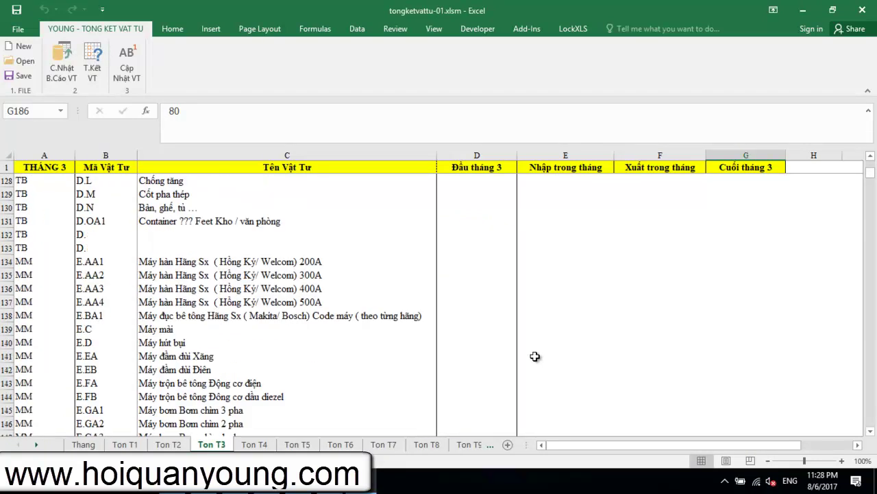
{"action": "scroll", "coordinate": [534, 356], "scroll_direction": "down", "scroll_amount": 13}
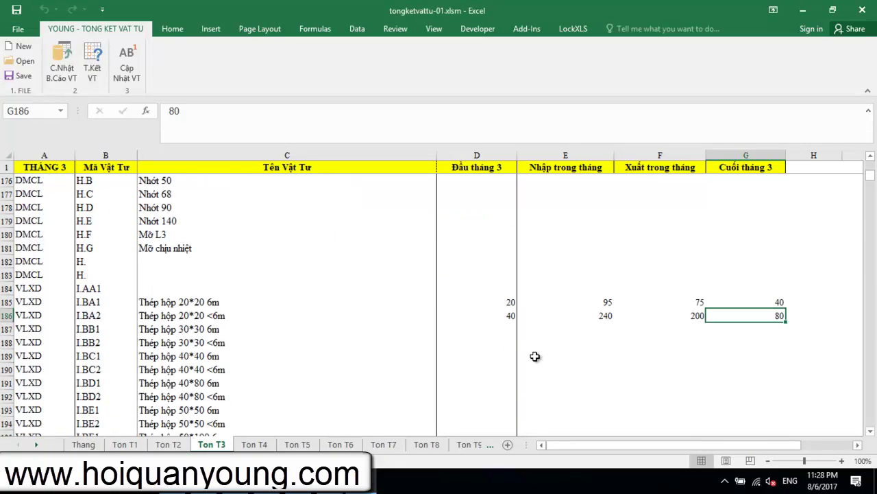
{"action": "scroll", "coordinate": [535, 356], "scroll_direction": "down", "scroll_amount": 3}
{"action": "left_click", "coordinate": [515, 368]}
{"action": "left_click", "coordinate": [583, 369]}
{"action": "left_click", "coordinate": [775, 368]}
{"action": "left_click", "coordinate": [612, 371]}
{"action": "left_click", "coordinate": [775, 368]}
{"action": "left_click", "coordinate": [500, 380]}
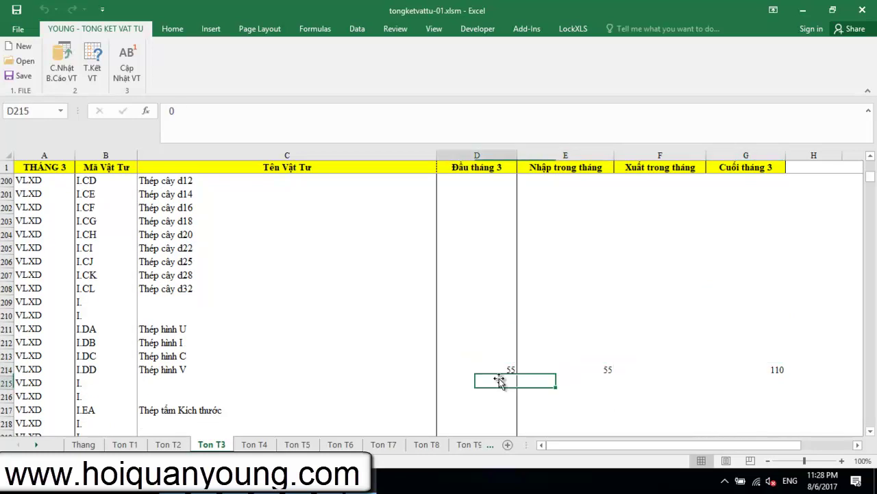
{"action": "left_click", "coordinate": [504, 368]}
{"action": "left_click", "coordinate": [586, 369]}
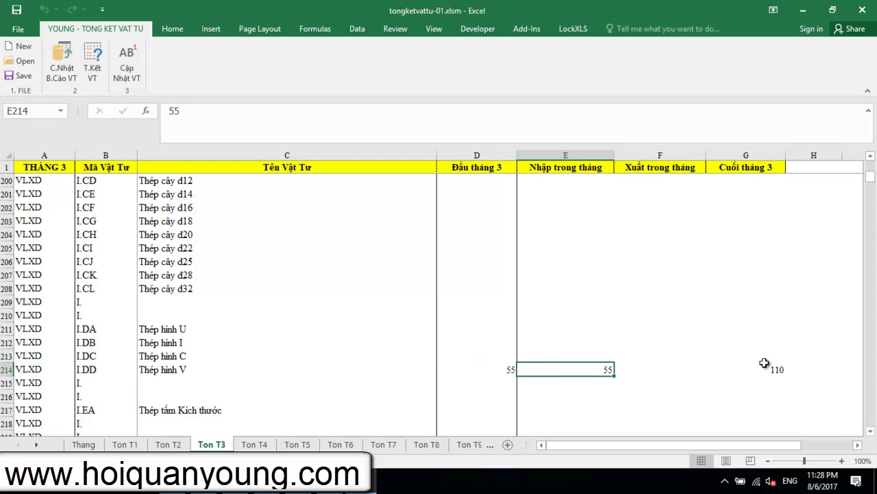
{"action": "left_click", "coordinate": [701, 360]}
{"action": "left_click", "coordinate": [761, 369]}
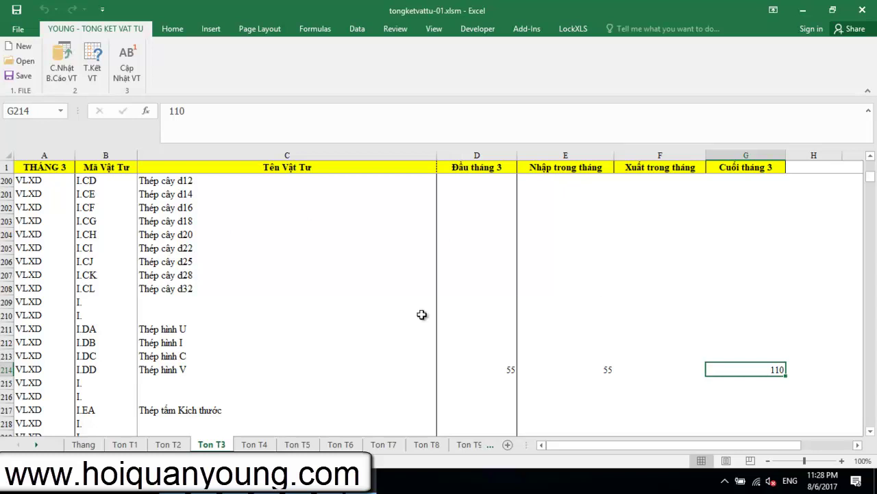
{"action": "left_click", "coordinate": [587, 369]}
{"action": "left_click", "coordinate": [779, 371]}
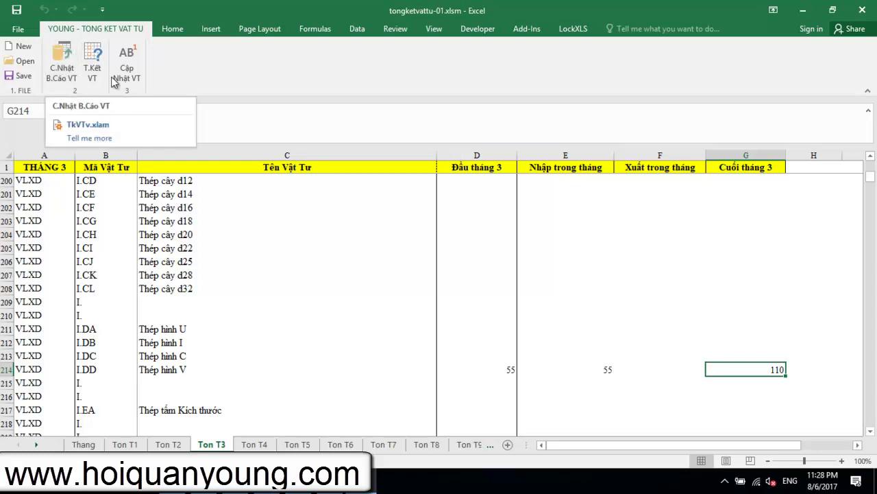
{"action": "left_click", "coordinate": [494, 373]}
{"action": "key", "text": "Right"}
{"action": "key", "text": "Right"}
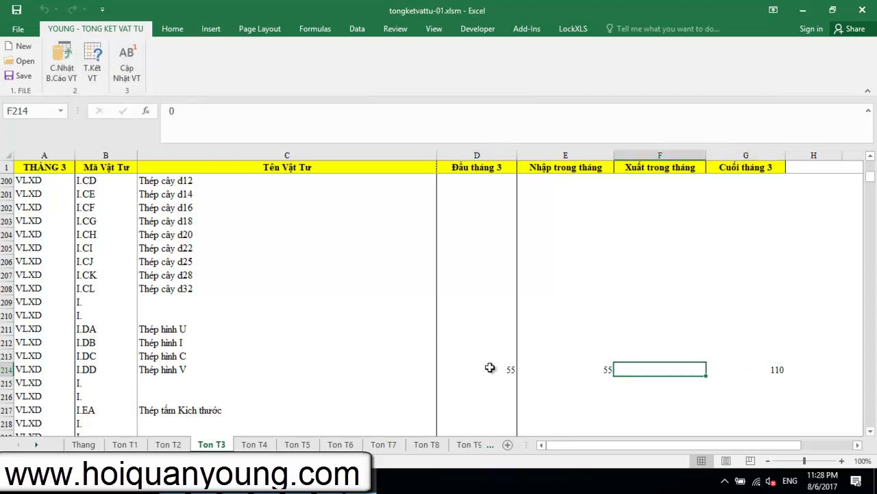
{"action": "left_click", "coordinate": [597, 372]}
{"action": "left_click", "coordinate": [773, 370]}
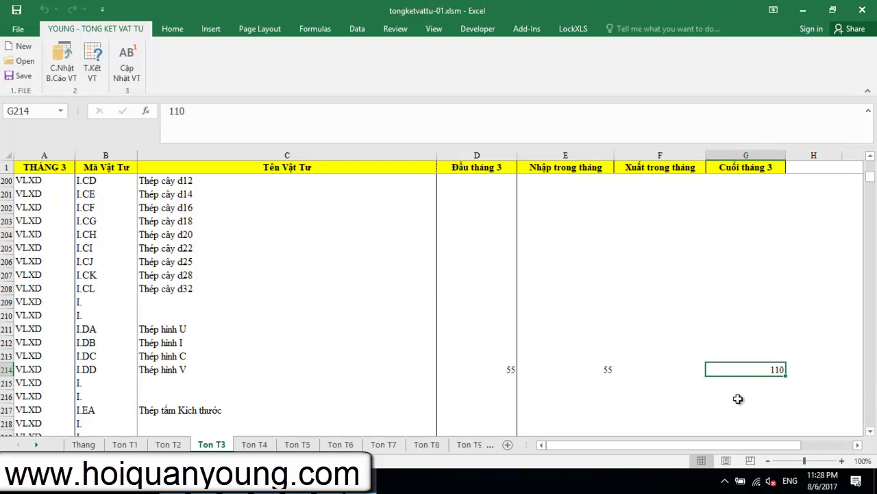
{"action": "left_click", "coordinate": [595, 368]}
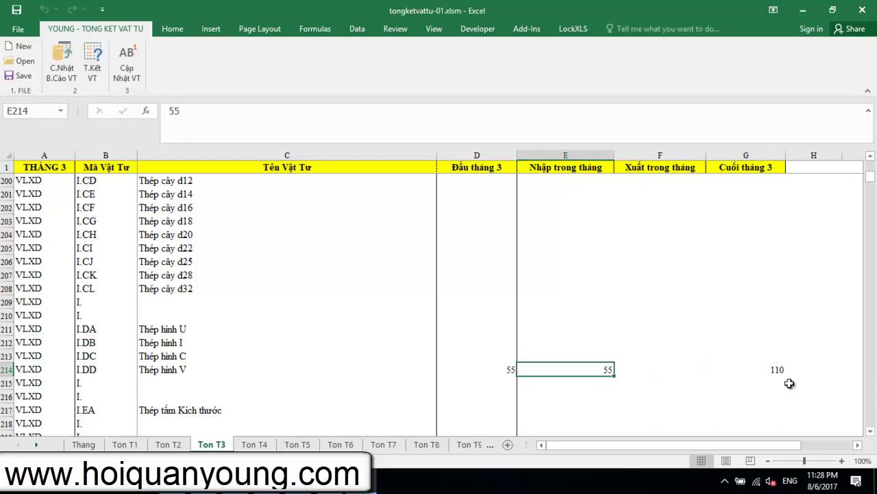
{"action": "left_click", "coordinate": [756, 373]}
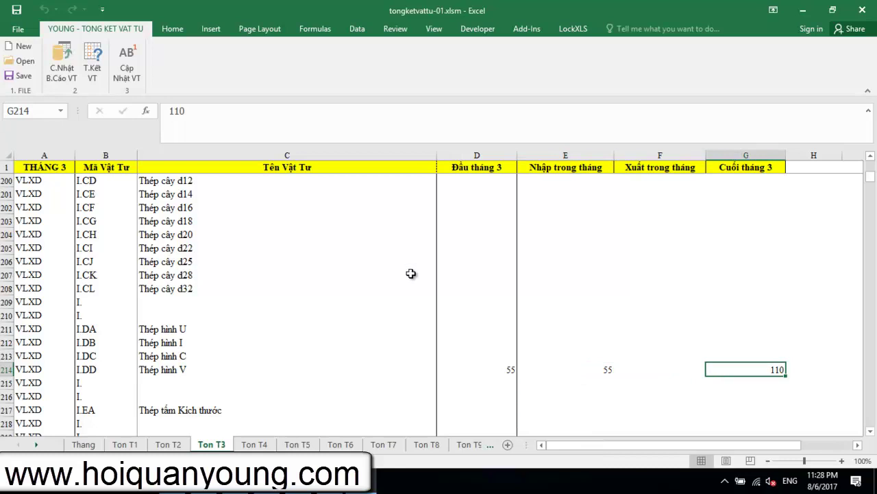